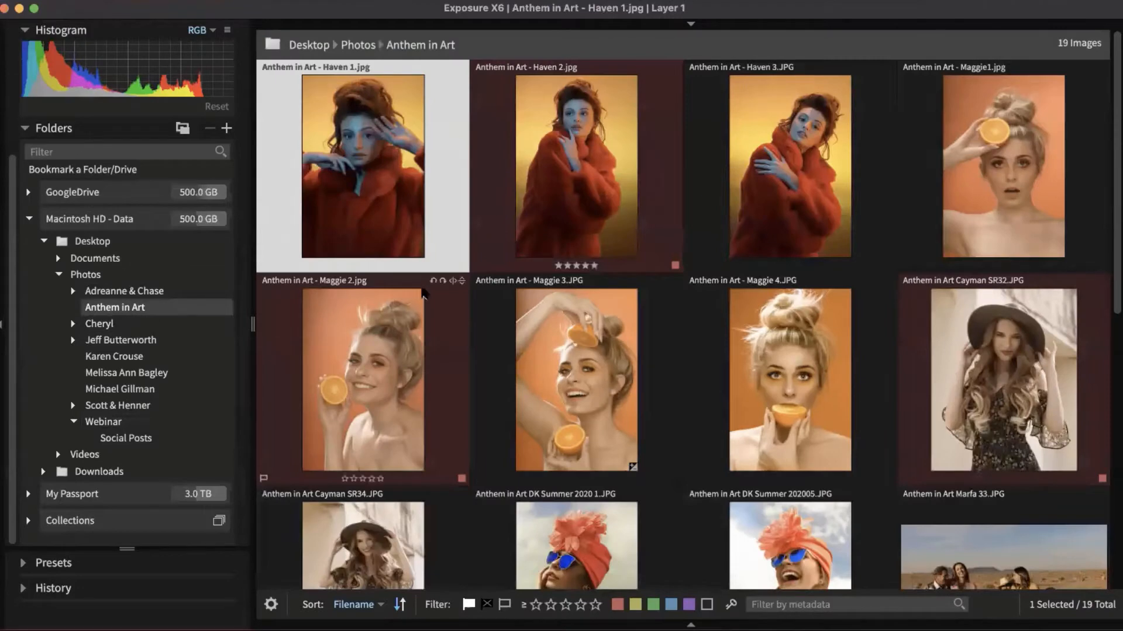
Step: Hide the folders side panel and look through the thumbnails of all photos in the Anthem in Art folder
{"action": "left_click", "coordinate": [2, 225]}
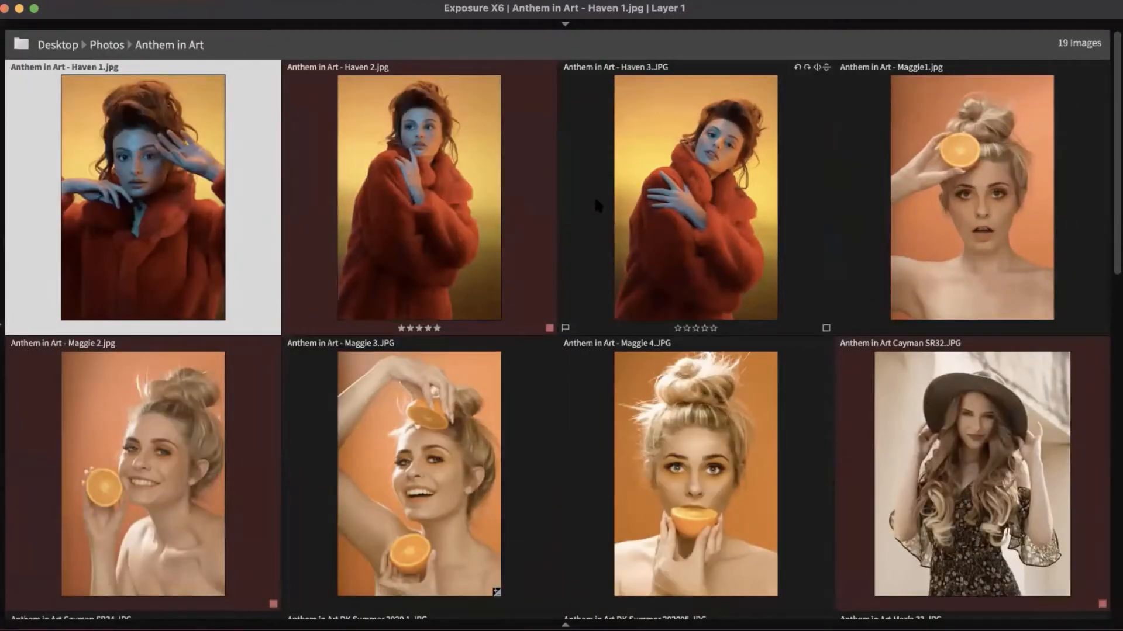
{"action": "scroll", "coordinate": [595, 202], "scroll_direction": "down", "scroll_amount": 10}
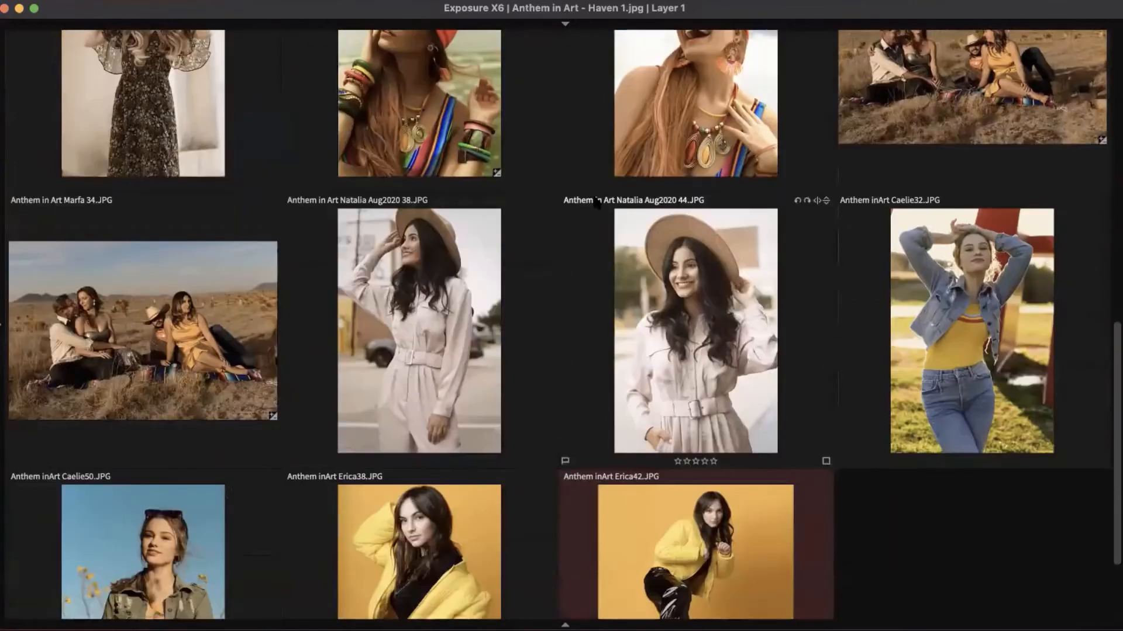
{"action": "scroll", "coordinate": [592, 192], "scroll_direction": "up", "scroll_amount": 5}
{"action": "scroll", "coordinate": [592, 192], "scroll_direction": "up", "scroll_amount": 2}
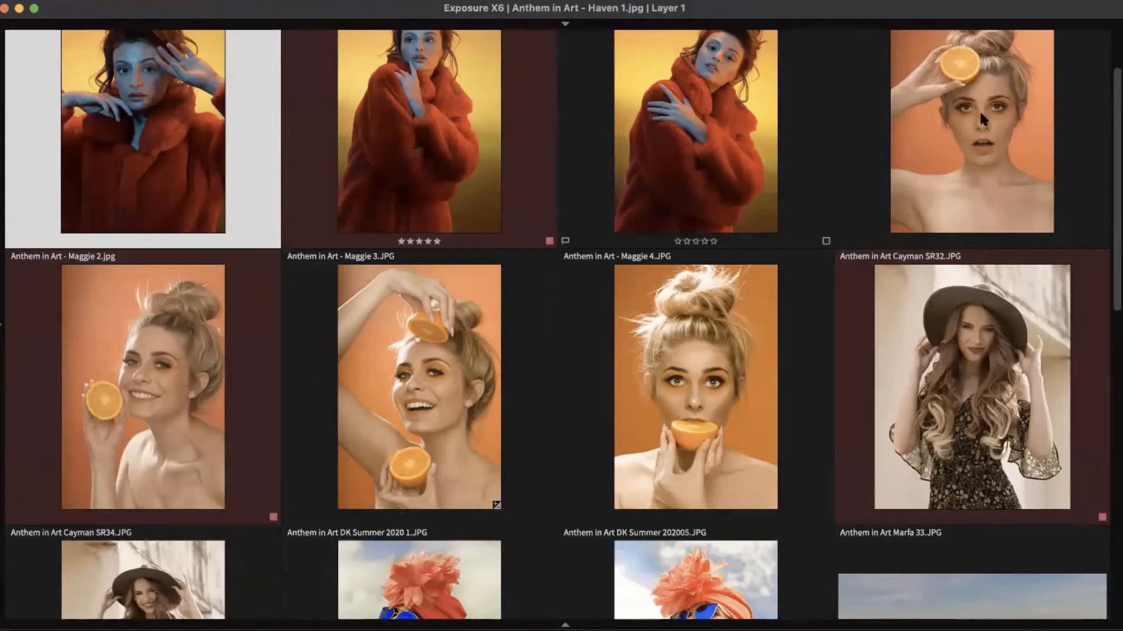
{"action": "scroll", "coordinate": [692, 313], "scroll_direction": "down", "scroll_amount": 5}
{"action": "scroll", "coordinate": [692, 312], "scroll_direction": "down", "scroll_amount": 1}
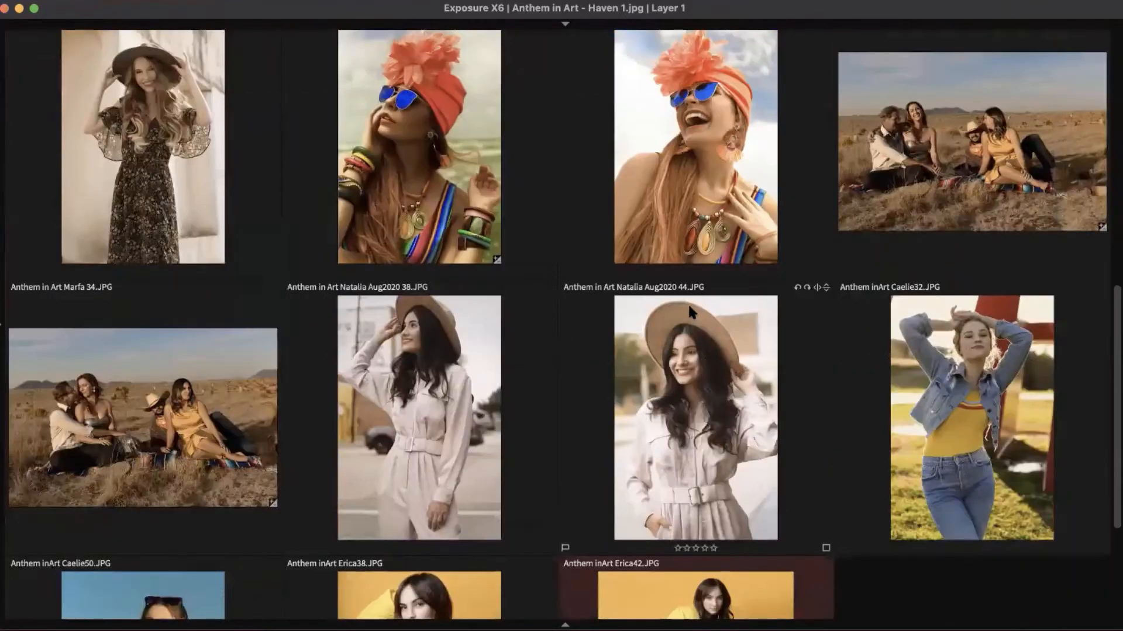
{"action": "scroll", "coordinate": [691, 313], "scroll_direction": "down", "scroll_amount": 3}
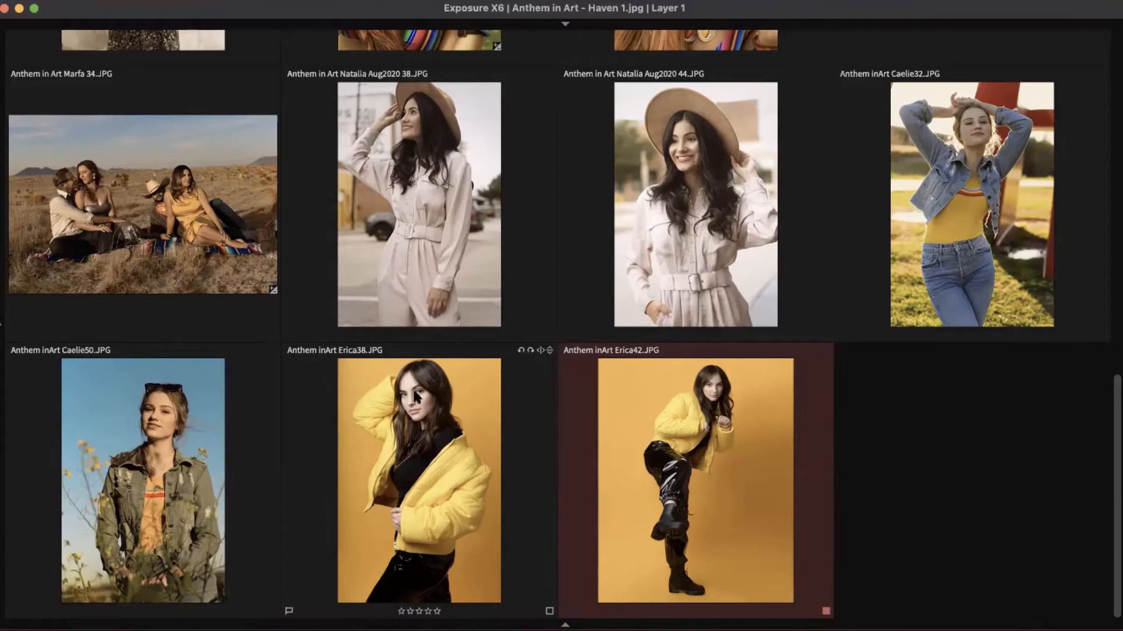
{"action": "scroll", "coordinate": [682, 418], "scroll_direction": "up", "scroll_amount": 3}
{"action": "scroll", "coordinate": [702, 421], "scroll_direction": "up", "scroll_amount": 15}
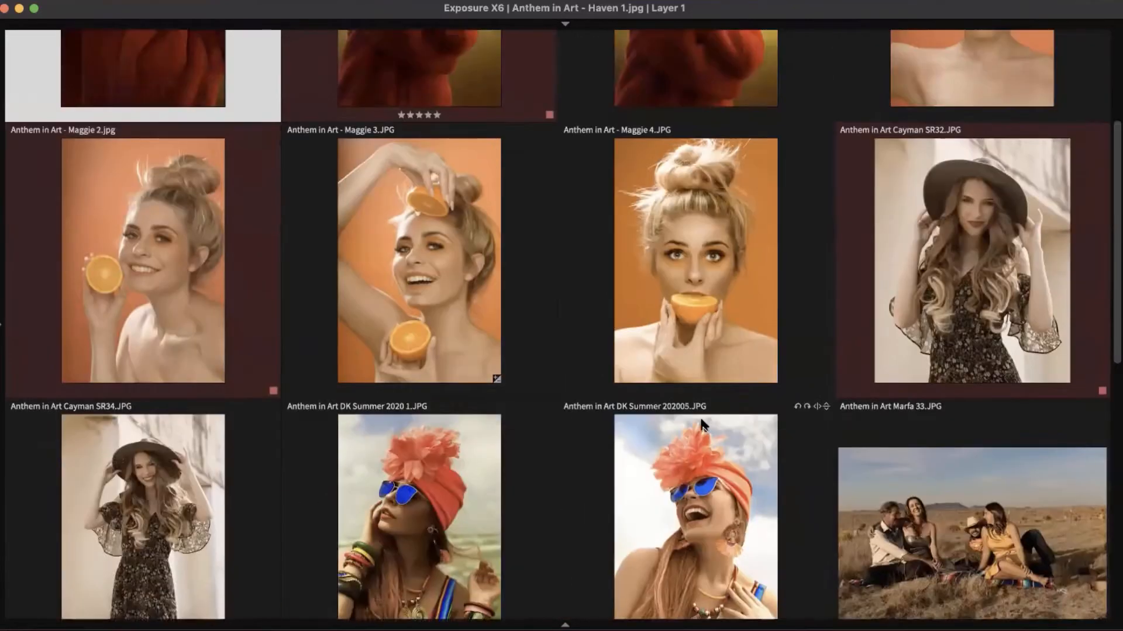
Step: Open Anthem in Art - Maggie 2.jpg in single-image view with the Basic adjustments shown
{"action": "left_click", "coordinate": [100, 402]}
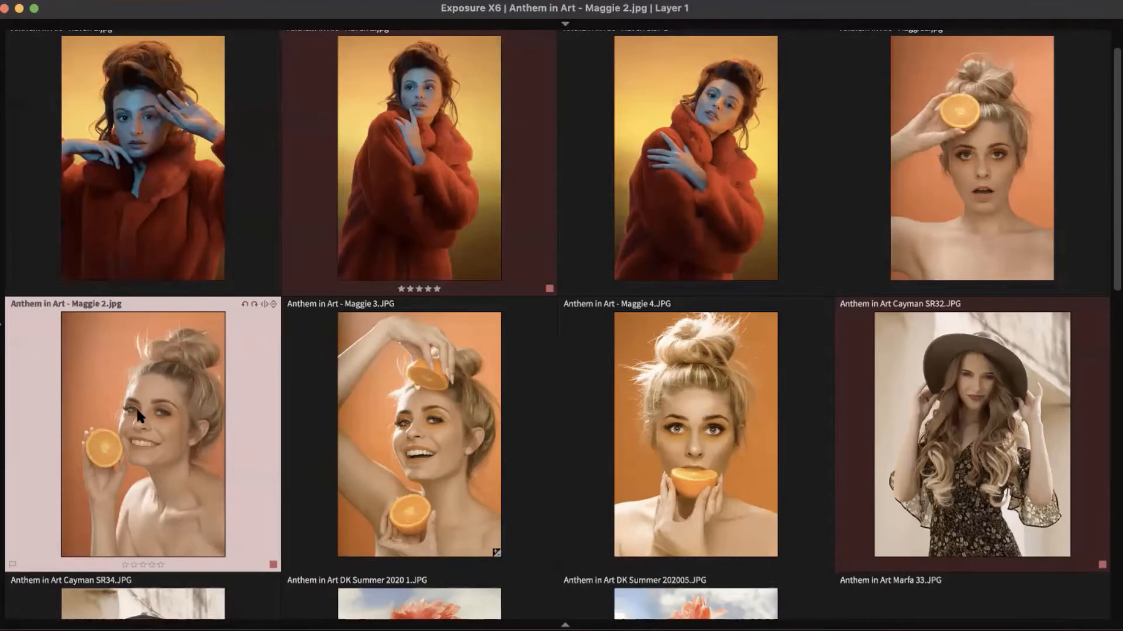
{"action": "double_click", "coordinate": [135, 406]}
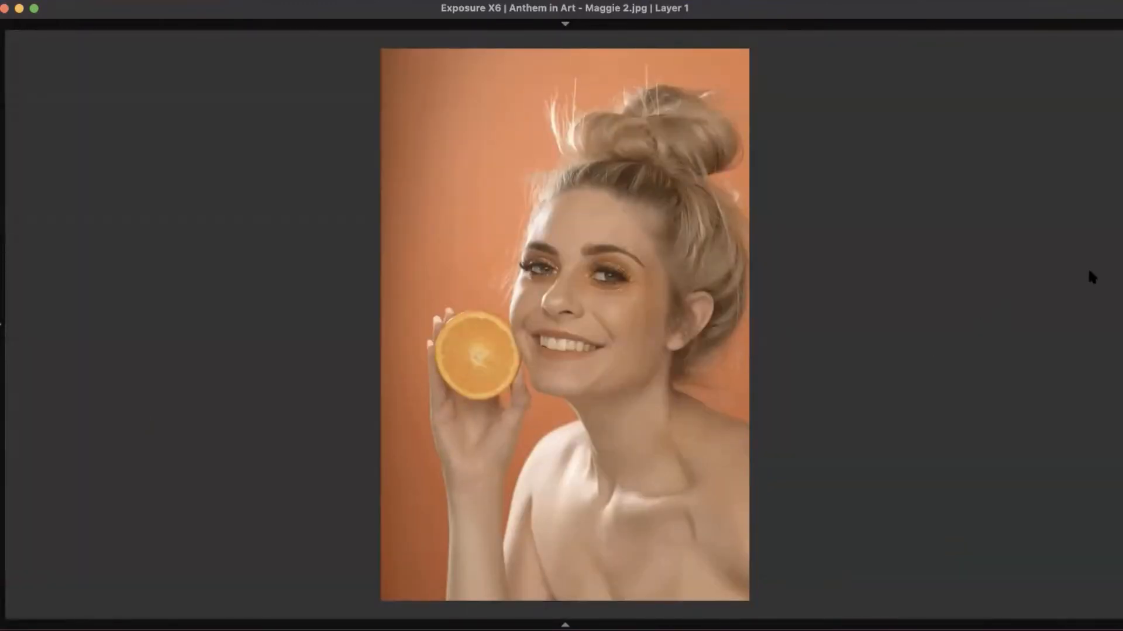
{"action": "key", "text": "F8"}
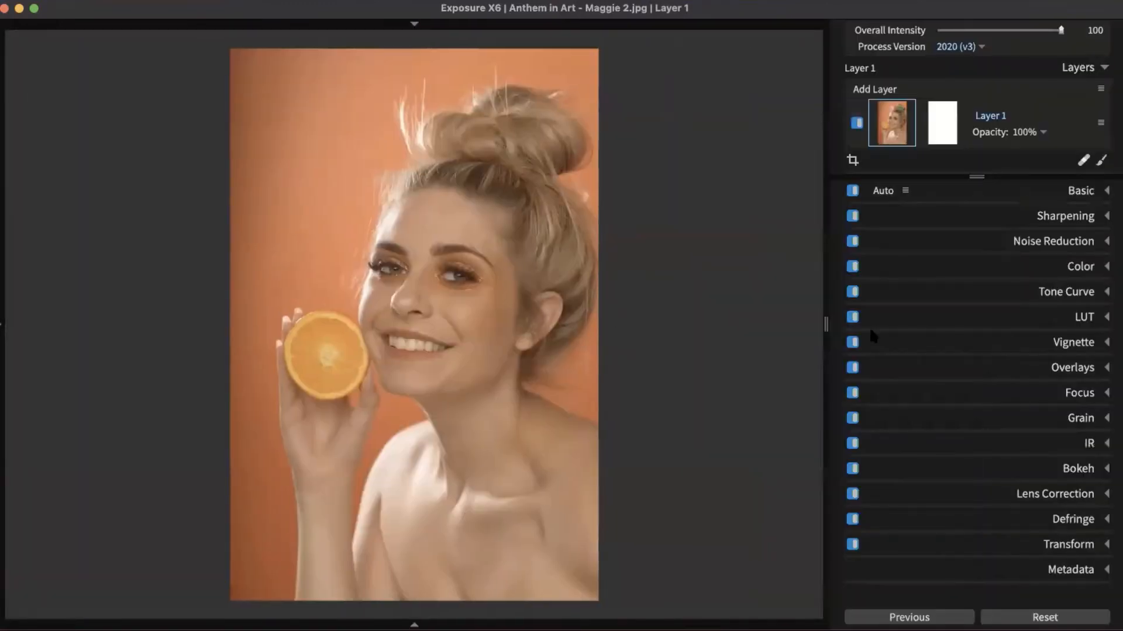
{"action": "left_click", "coordinate": [1084, 192]}
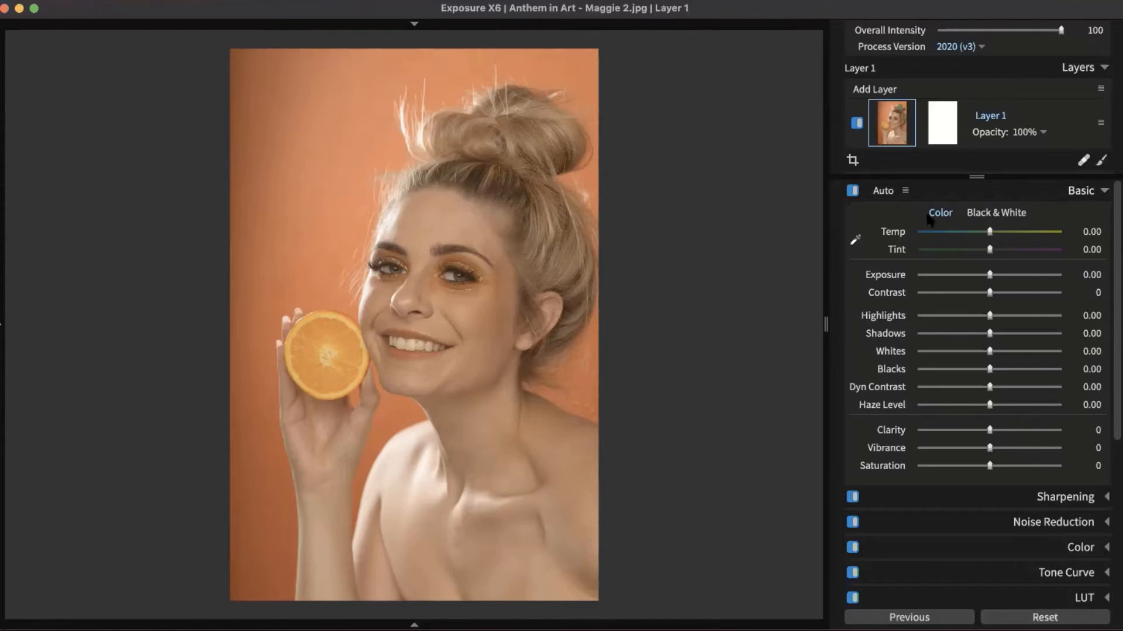
Step: Try the Black & White treatment and a Tint of 20.63, reverting to Color and the default tint
{"action": "left_click", "coordinate": [1008, 213]}
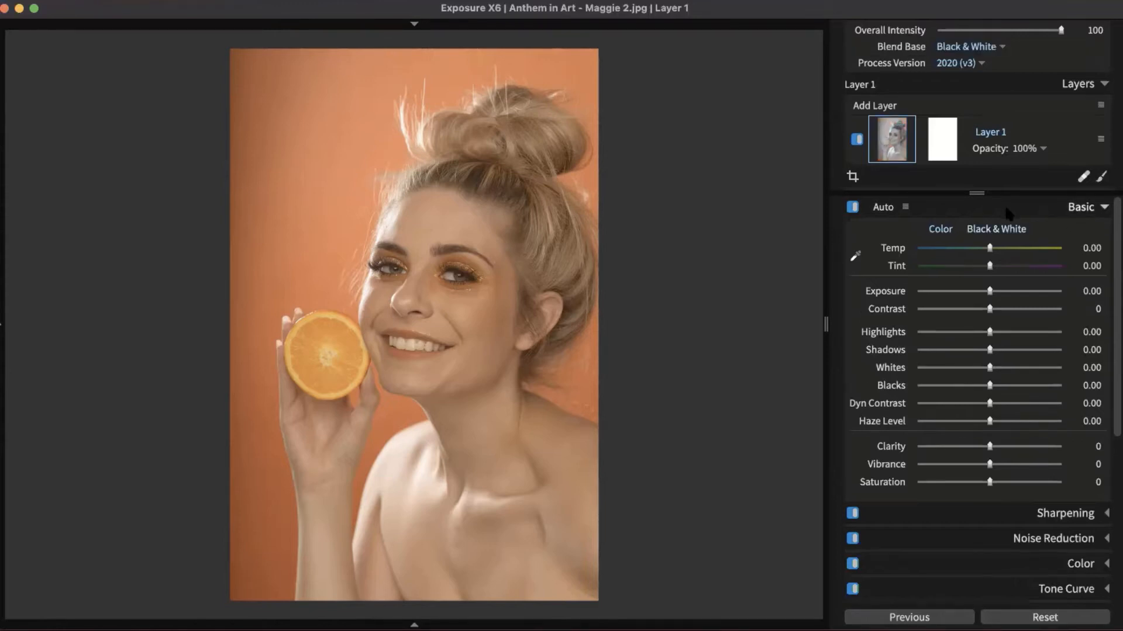
{"action": "left_click", "coordinate": [943, 230]}
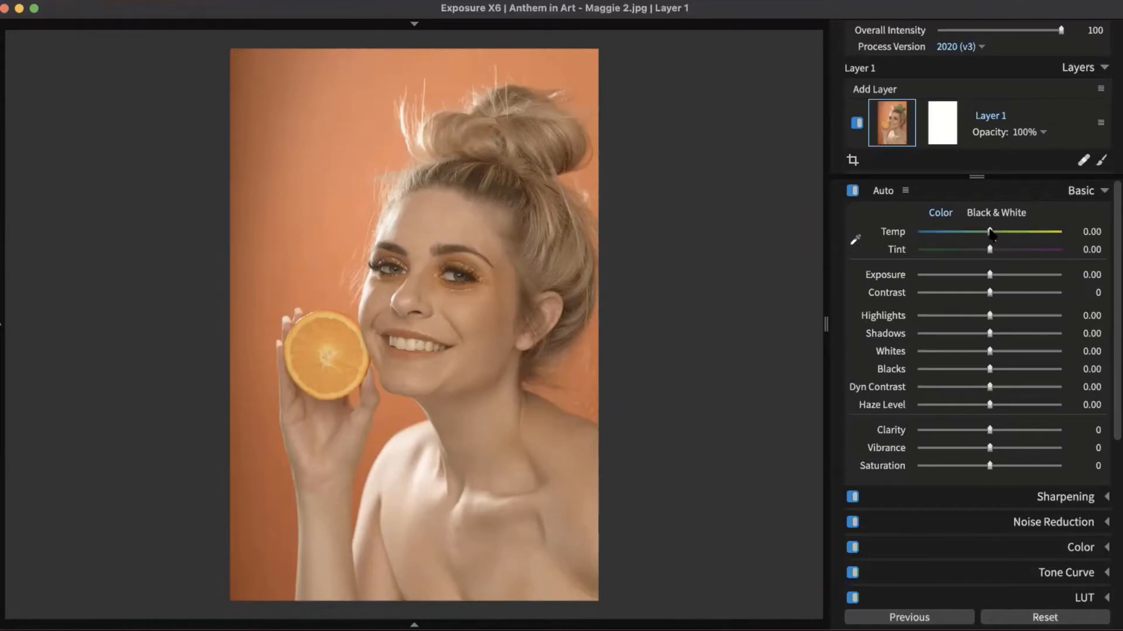
{"action": "mouse_move", "coordinate": [991, 232]}
{"action": "left_mouse_down"}
{"action": "mouse_move", "coordinate": [1012, 233]}
{"action": "mouse_move", "coordinate": [982, 233]}
{"action": "mouse_move", "coordinate": [980, 249]}
{"action": "mouse_move", "coordinate": [1004, 249]}
{"action": "left_mouse_up"}
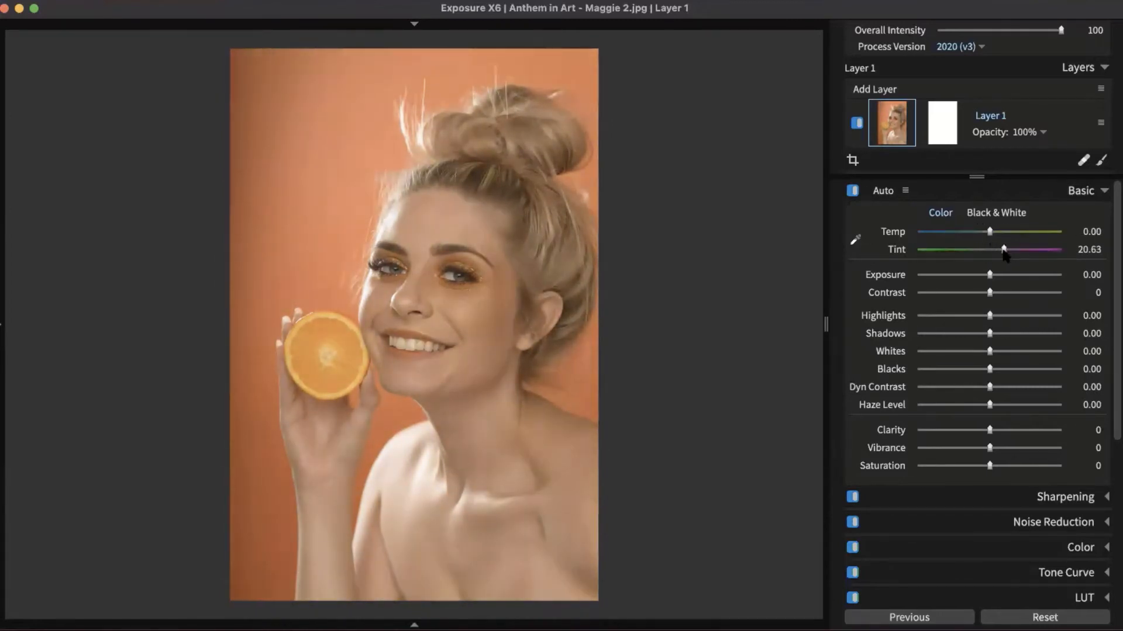
{"action": "double_click", "coordinate": [1004, 249]}
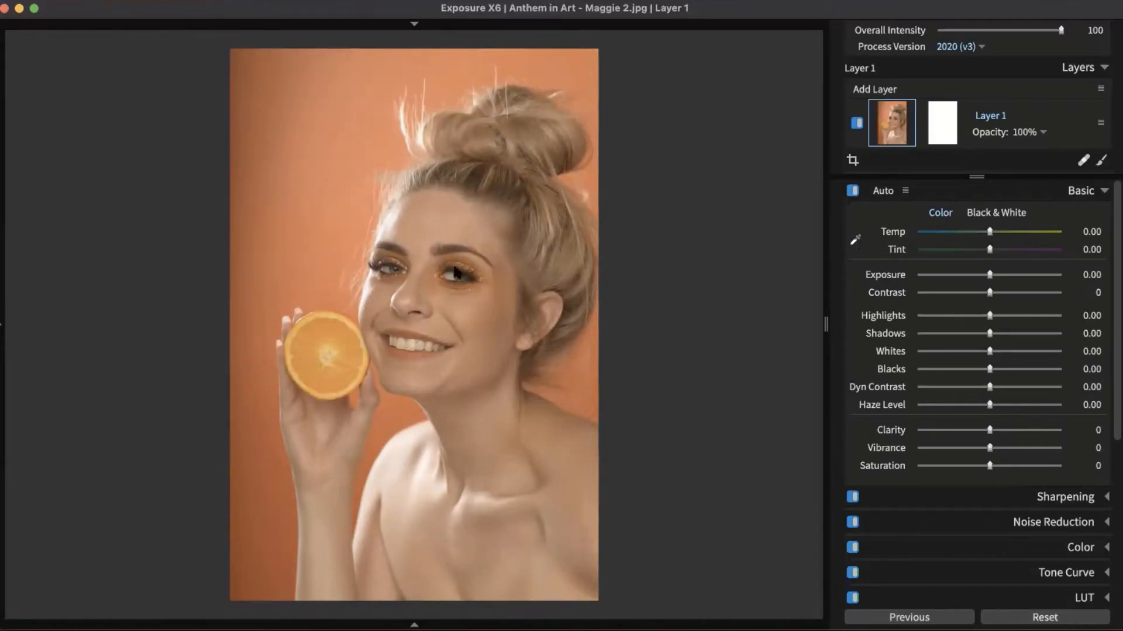
Step: Zoom in on the woman's face and activate the white balance eyedropper
{"action": "left_click", "coordinate": [422, 329]}
{"action": "scroll", "coordinate": [503, 336], "scroll_direction": "down", "scroll_amount": 5}
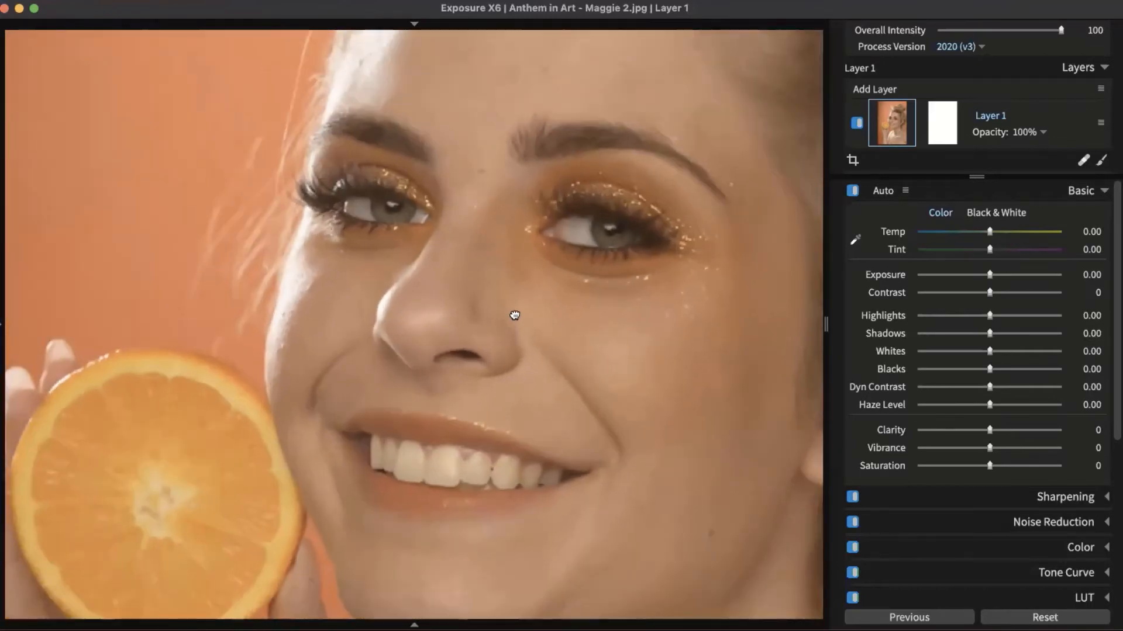
{"action": "left_click_drag", "start_coordinate": [514, 315], "coordinate": [484, 383]}
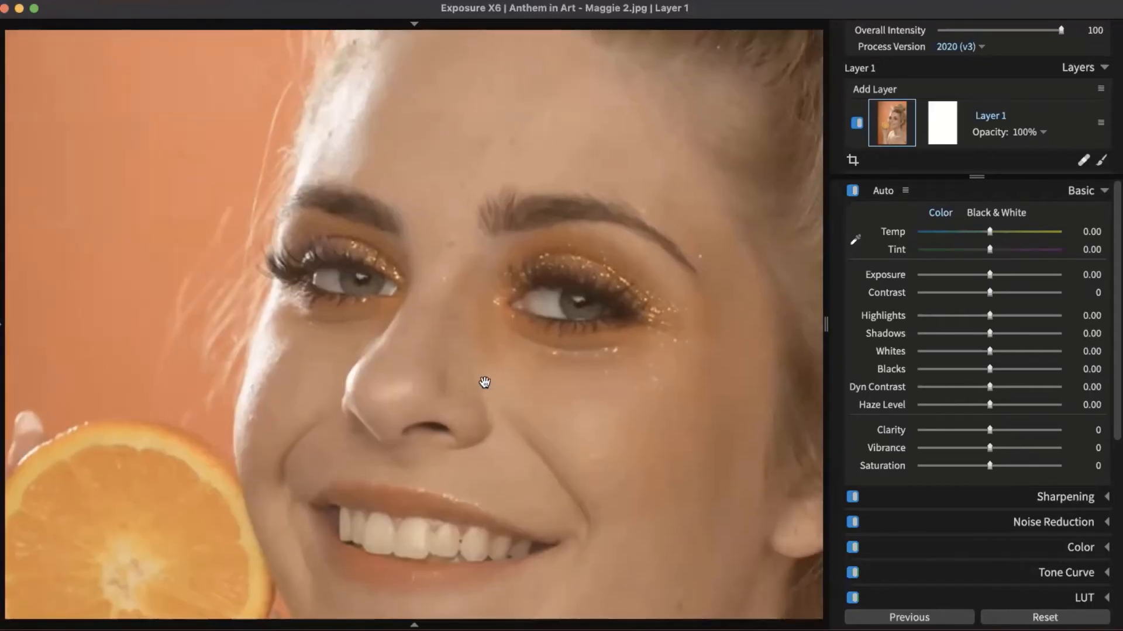
{"action": "scroll", "coordinate": [485, 383], "scroll_direction": "down", "scroll_amount": 1}
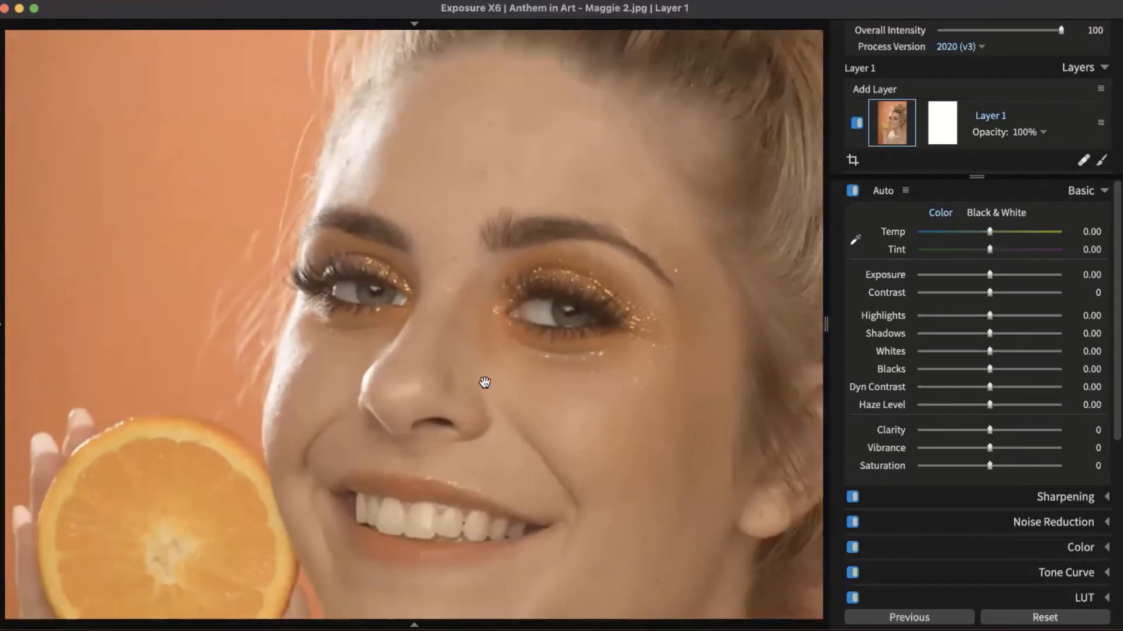
{"action": "left_click", "coordinate": [856, 241]}
Step: Try white balance samples on the white of the eye, the skin around it and the bright forehead highlight
{"action": "left_click", "coordinate": [723, 314]}
{"action": "left_click", "coordinate": [557, 318]}
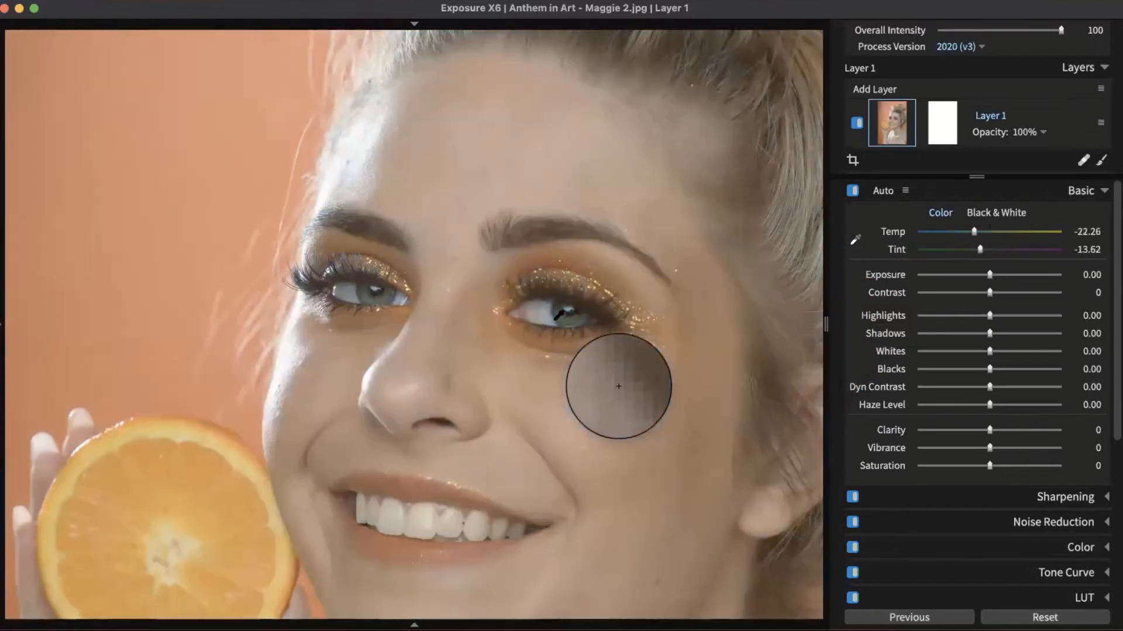
{"action": "left_click", "coordinate": [550, 317]}
{"action": "left_click", "coordinate": [544, 320]}
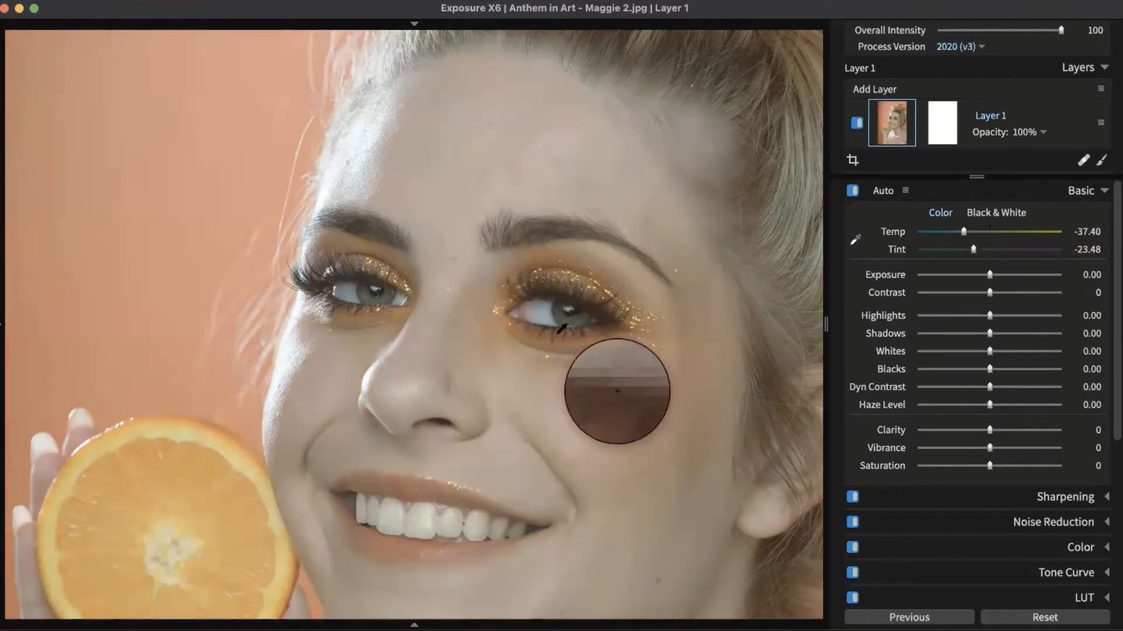
{"action": "left_click", "coordinate": [547, 352]}
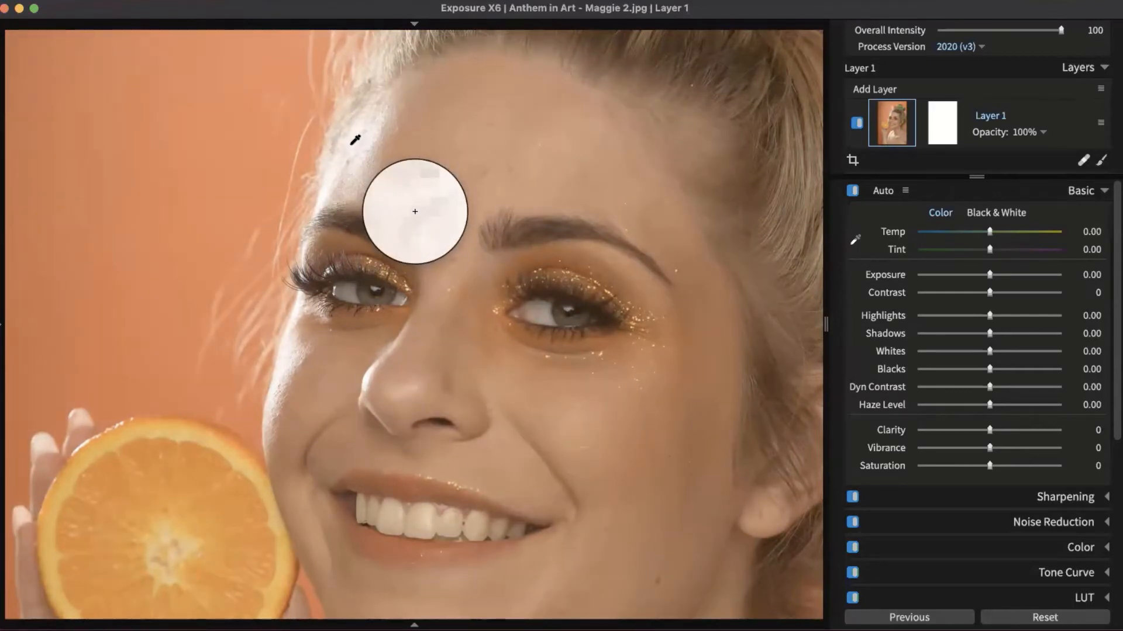
{"action": "left_click", "coordinate": [415, 211]}
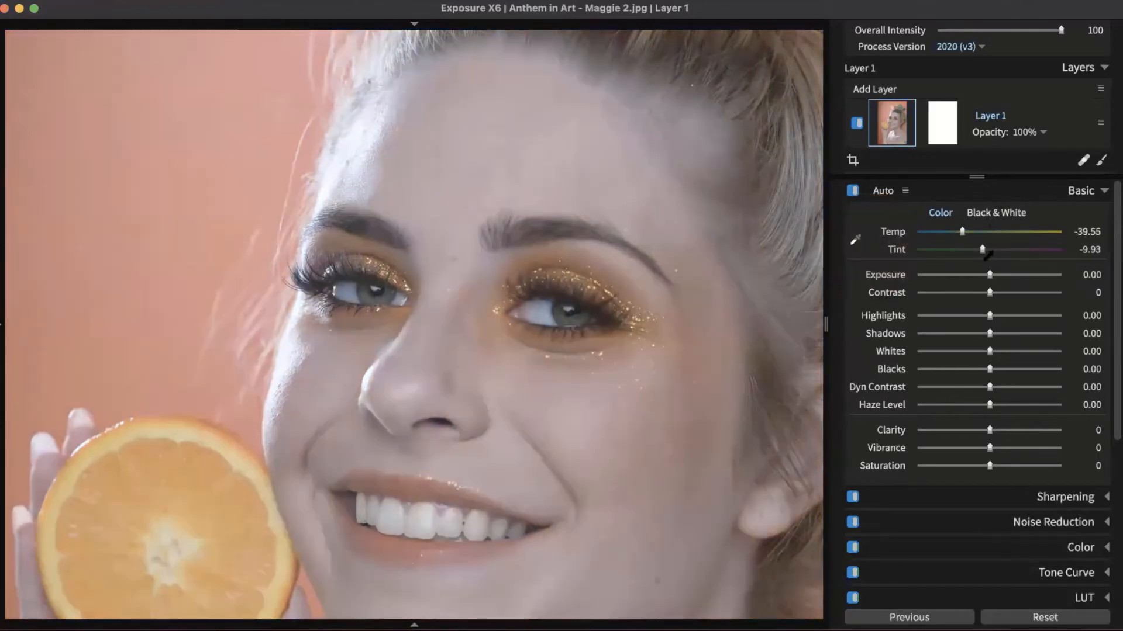
{"action": "left_click", "coordinate": [341, 163]}
{"action": "left_click", "coordinate": [340, 163]}
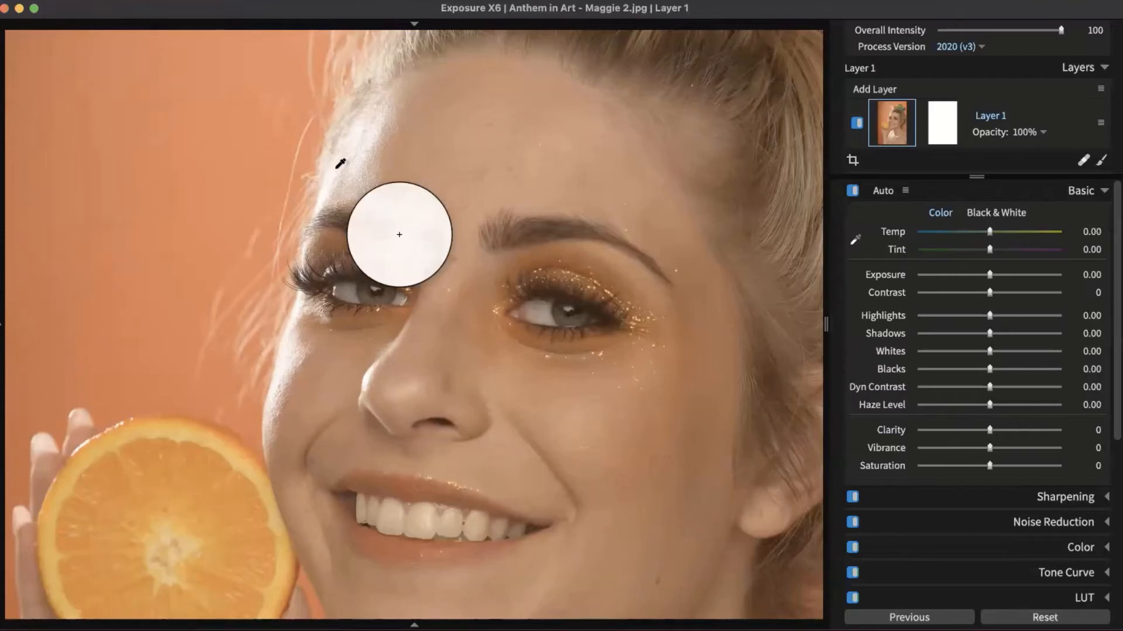
{"action": "left_click", "coordinate": [339, 163]}
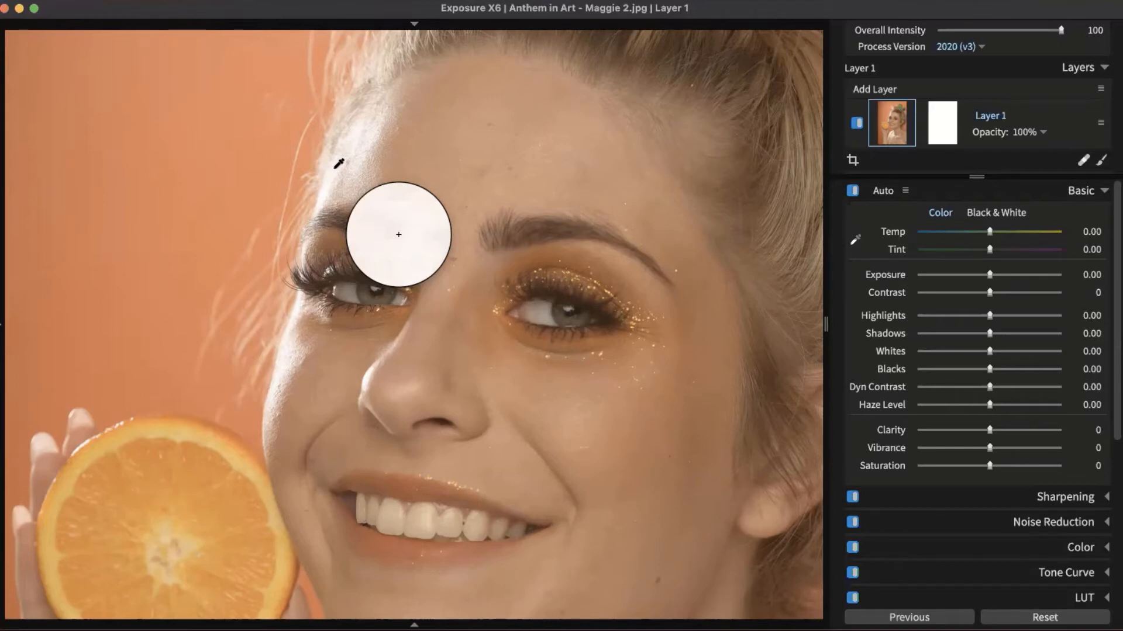
Step: Neutralize the white balance from the white of the eye, giving Temp -19.68 and Tint -8.80, and return to the full image
{"action": "left_click", "coordinate": [353, 295]}
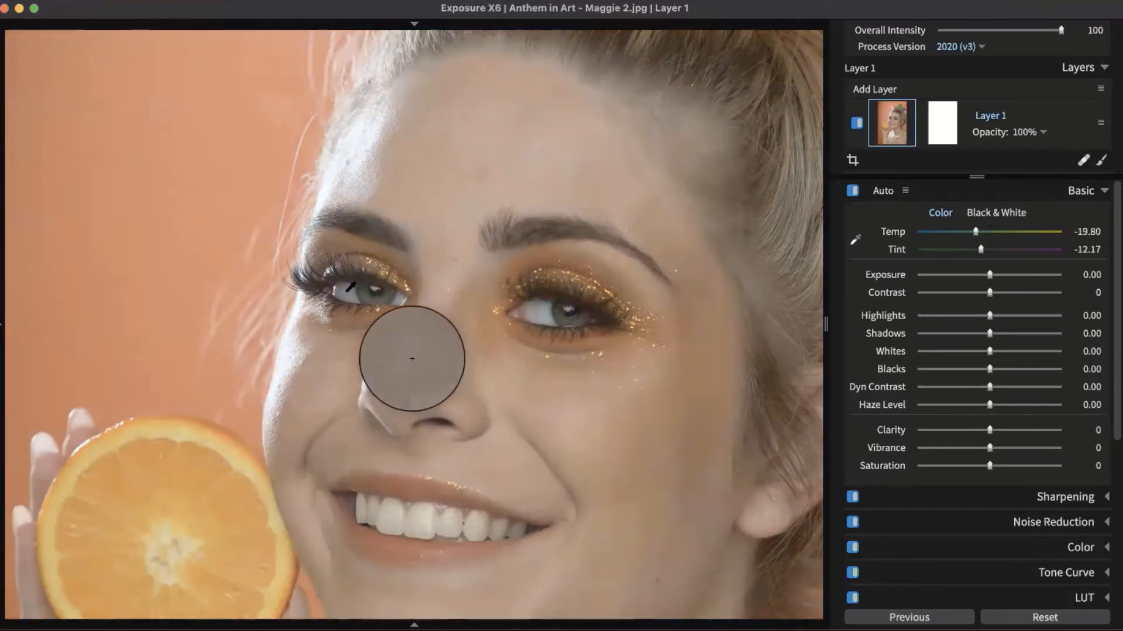
{"action": "left_click", "coordinate": [346, 289]}
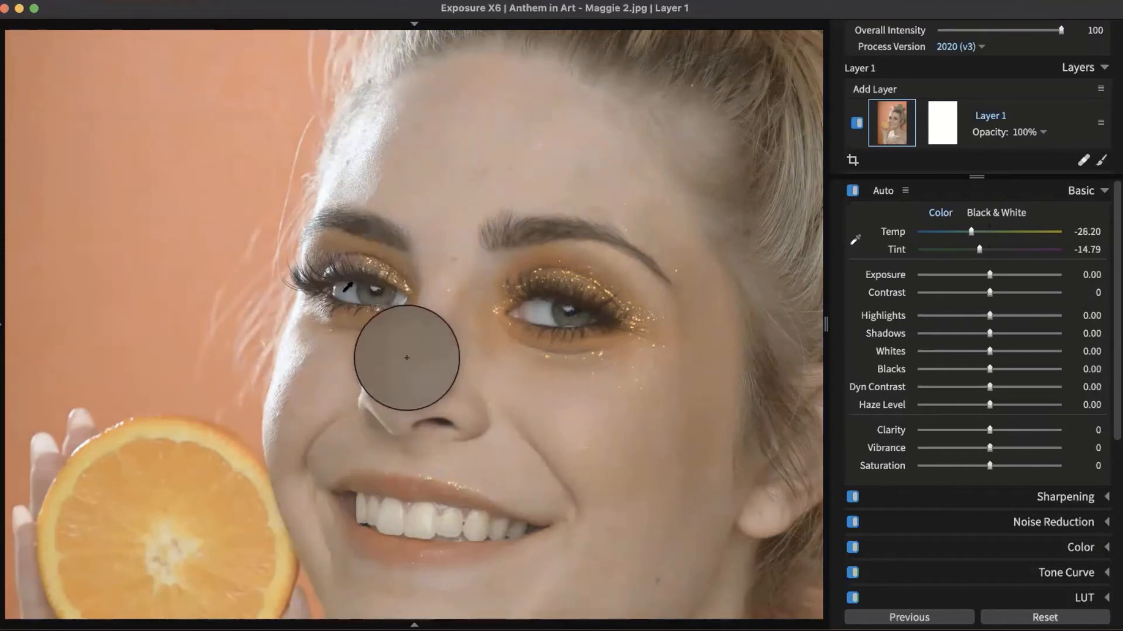
{"action": "left_click", "coordinate": [349, 296]}
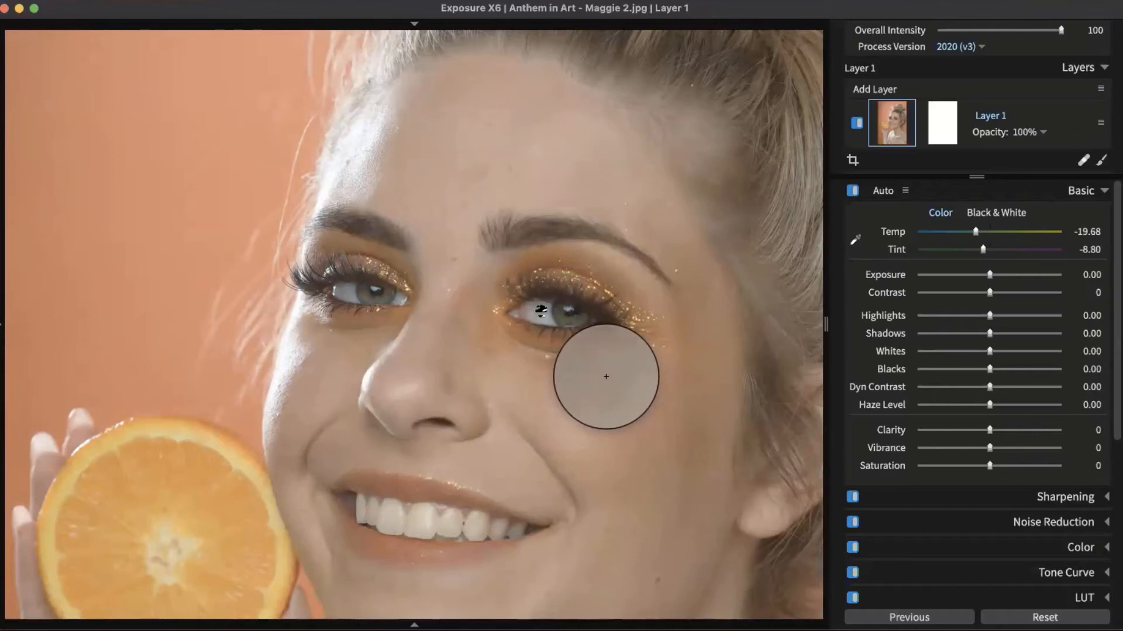
{"action": "left_click", "coordinate": [606, 377]}
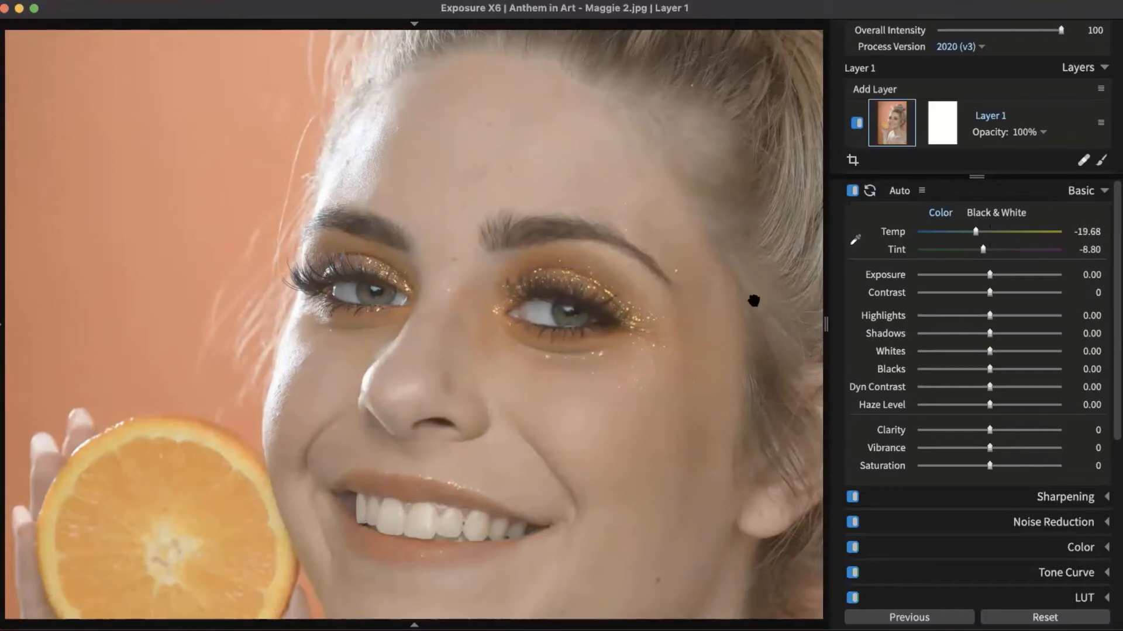
{"action": "left_click", "coordinate": [655, 420]}
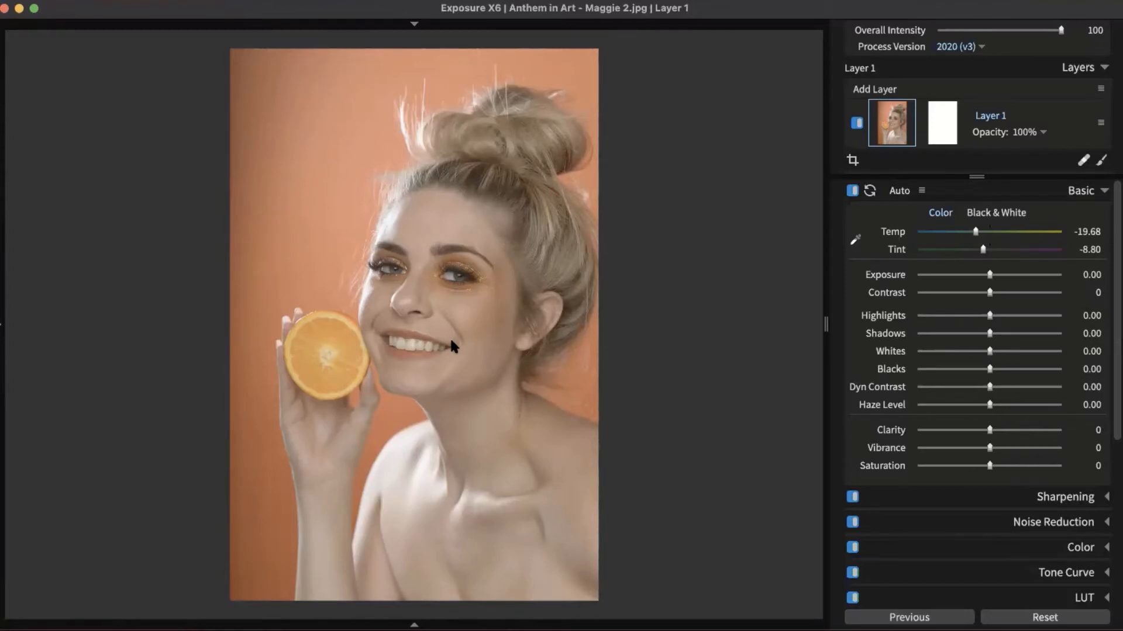
Step: Return to the thumbnail grid, browse the folder and open Anthem in Art - Haven 2.jpg in single-image view
{"action": "key", "text": "g"}
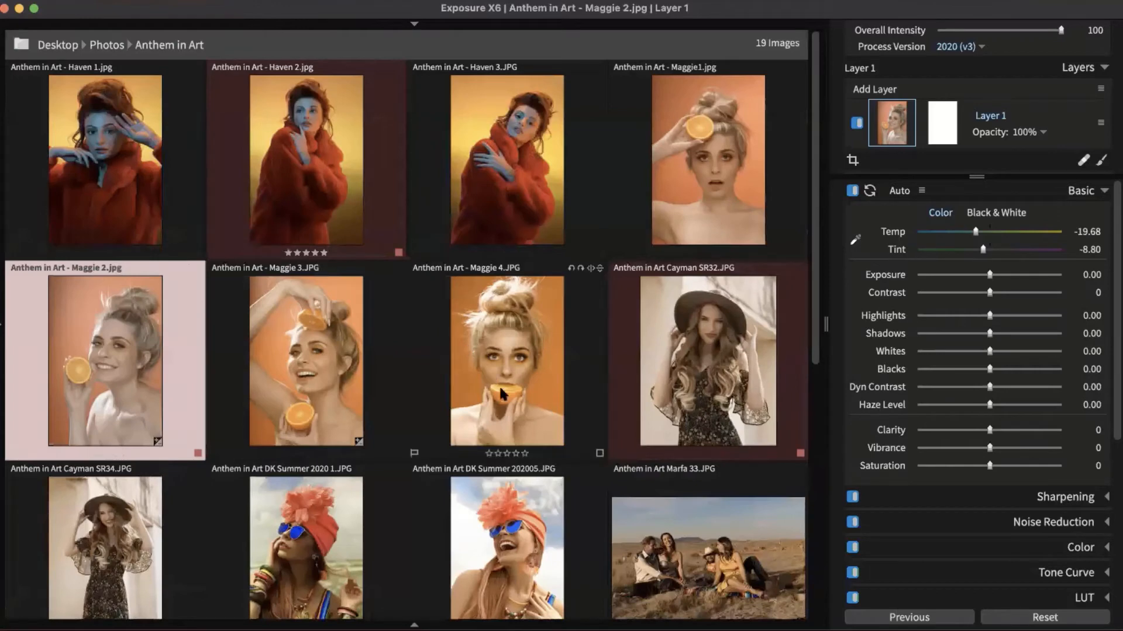
{"action": "scroll", "coordinate": [558, 345], "scroll_direction": "down", "scroll_amount": 5}
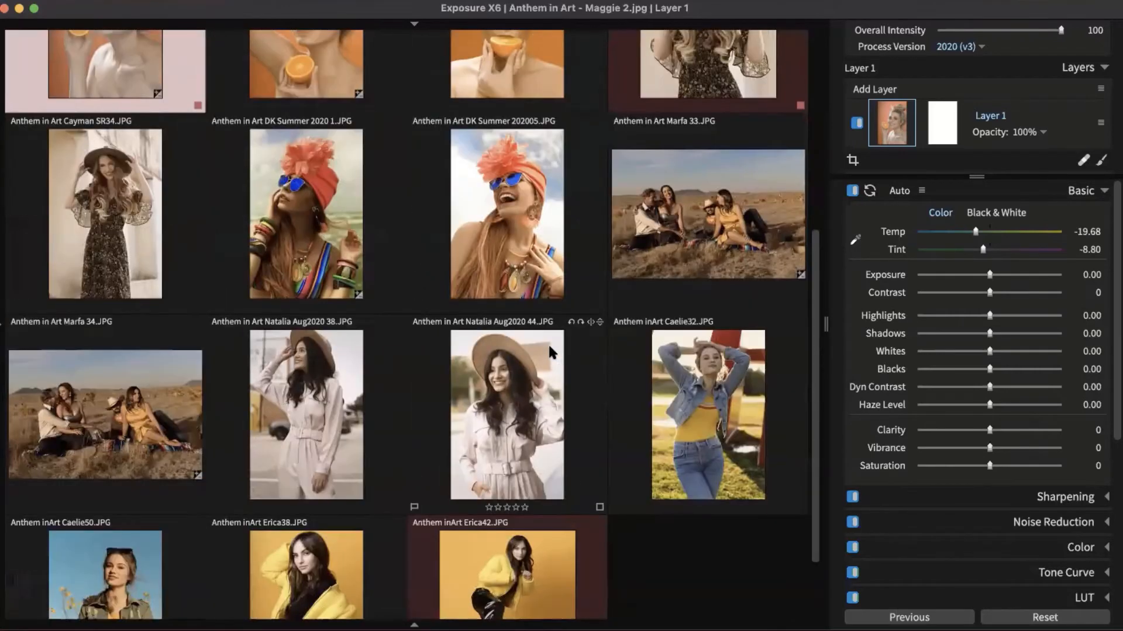
{"action": "scroll", "coordinate": [336, 377], "scroll_direction": "up", "scroll_amount": 3}
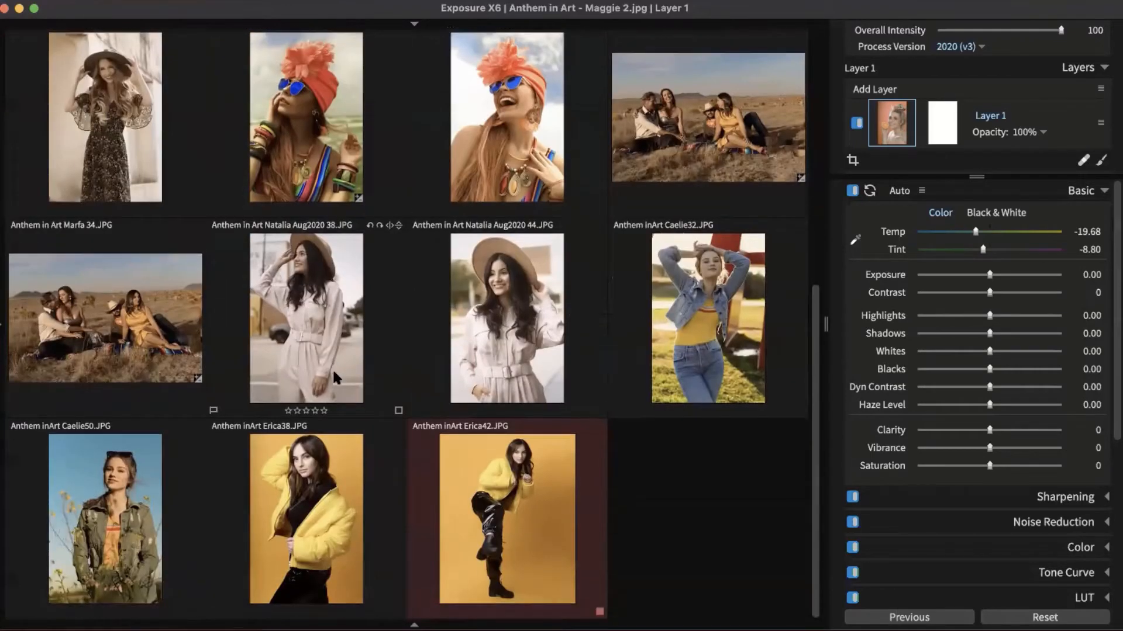
{"action": "scroll", "coordinate": [614, 409], "scroll_direction": "up", "scroll_amount": 3}
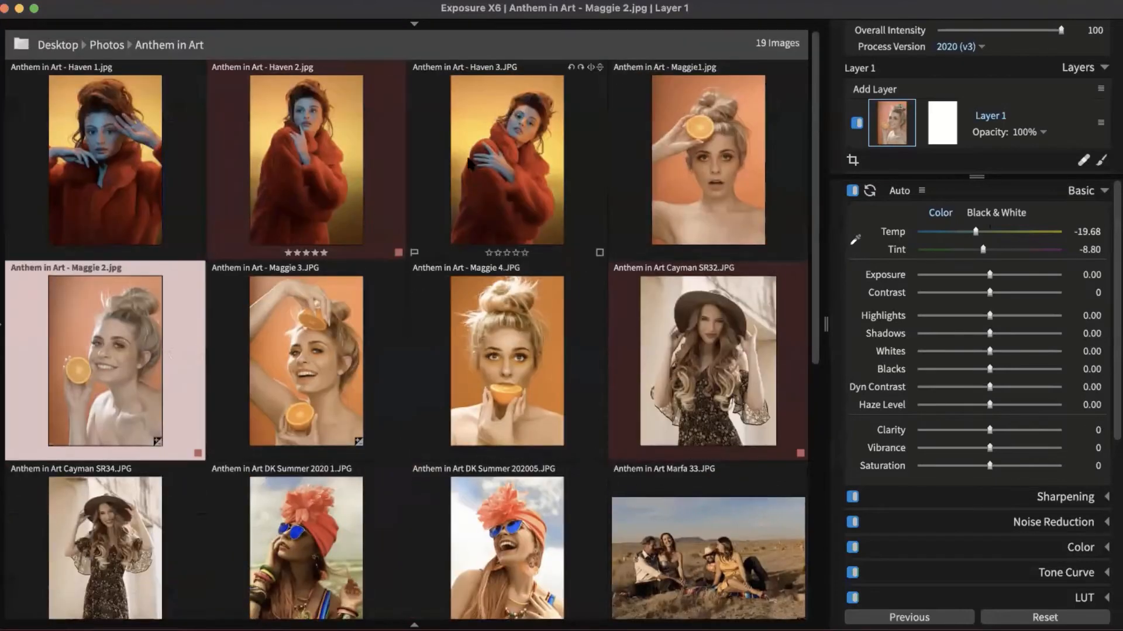
{"action": "left_click", "coordinate": [322, 151]}
{"action": "double_click", "coordinate": [323, 151]}
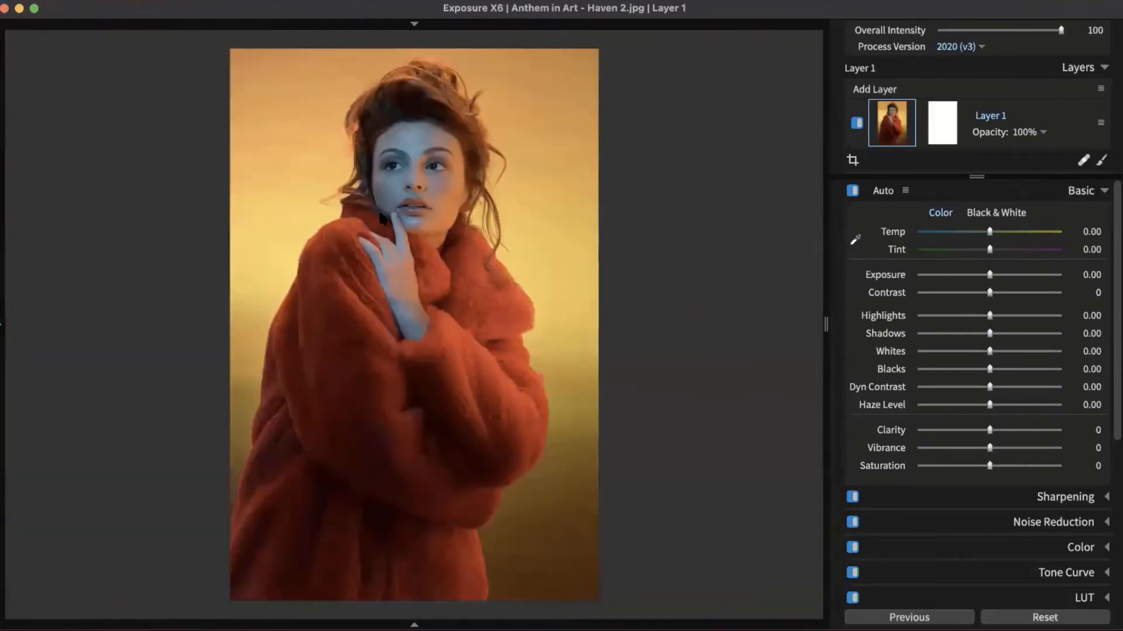
Step: Examine the blue and orange light on the woman's face, hair and background up close, and return to the full image
{"action": "left_click", "coordinate": [384, 248]}
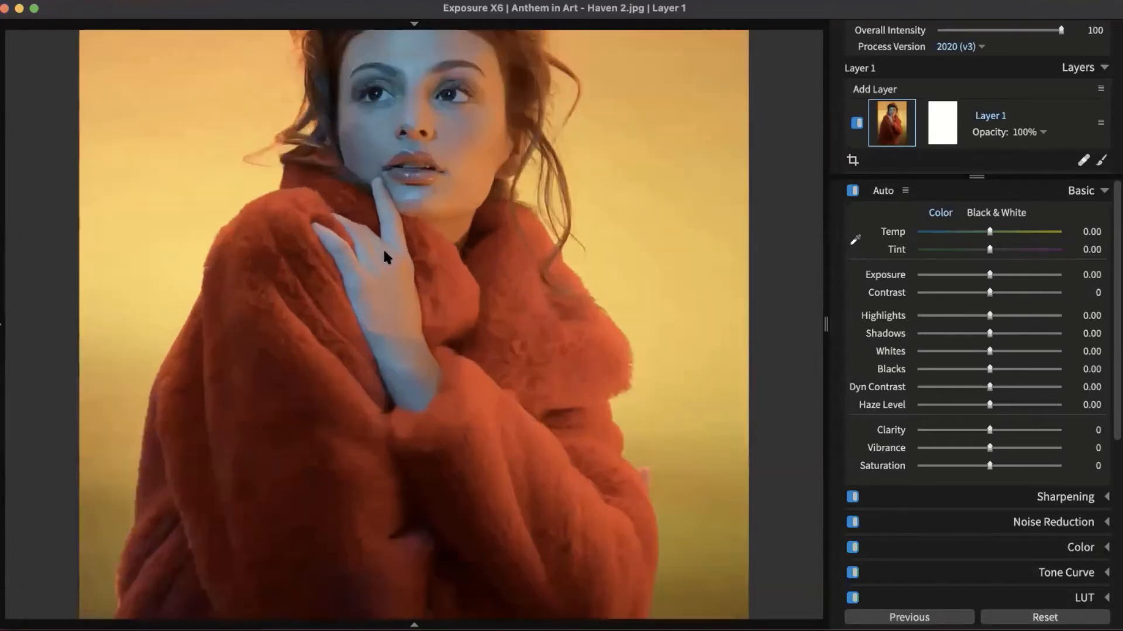
{"action": "left_click_drag", "start_coordinate": [444, 228], "coordinate": [455, 236]}
{"action": "left_click", "coordinate": [363, 238]}
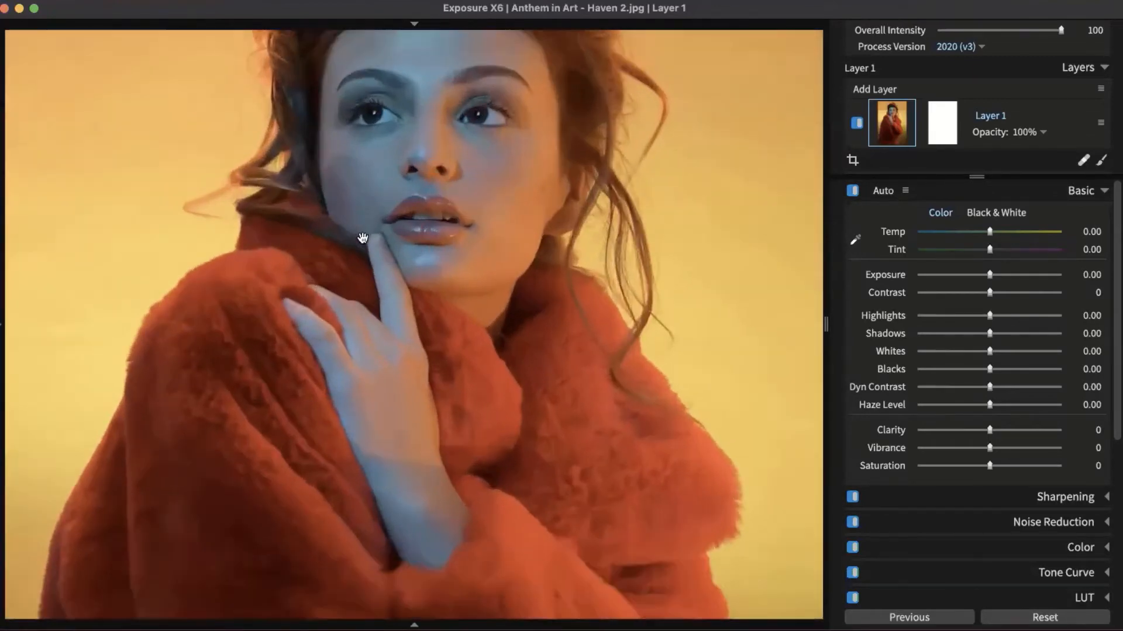
{"action": "left_click_drag", "start_coordinate": [371, 188], "coordinate": [384, 309]}
{"action": "left_click", "coordinate": [388, 289]}
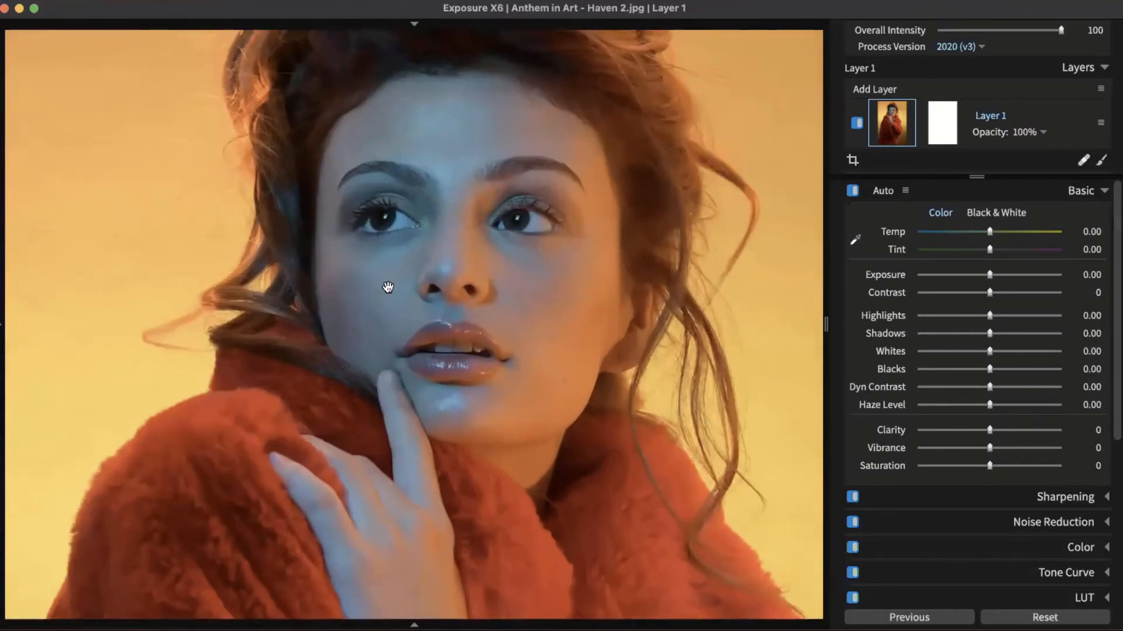
{"action": "left_click_drag", "start_coordinate": [395, 246], "coordinate": [397, 300]}
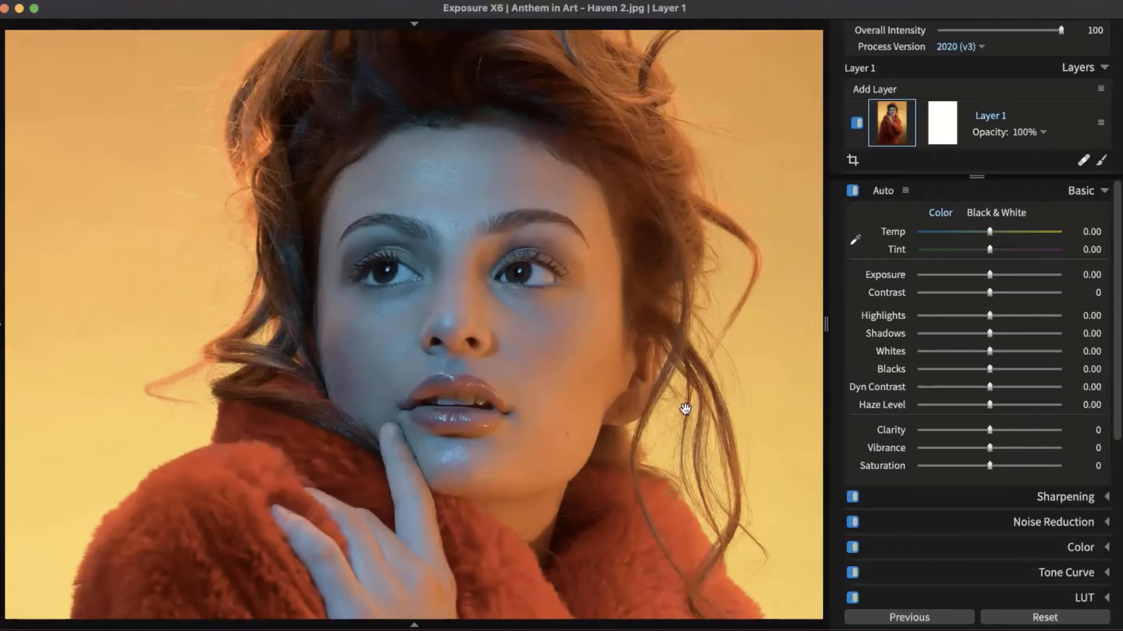
{"action": "scroll", "coordinate": [625, 433], "scroll_direction": "down", "scroll_amount": 1}
{"action": "left_click_drag", "start_coordinate": [585, 448], "coordinate": [463, 398]}
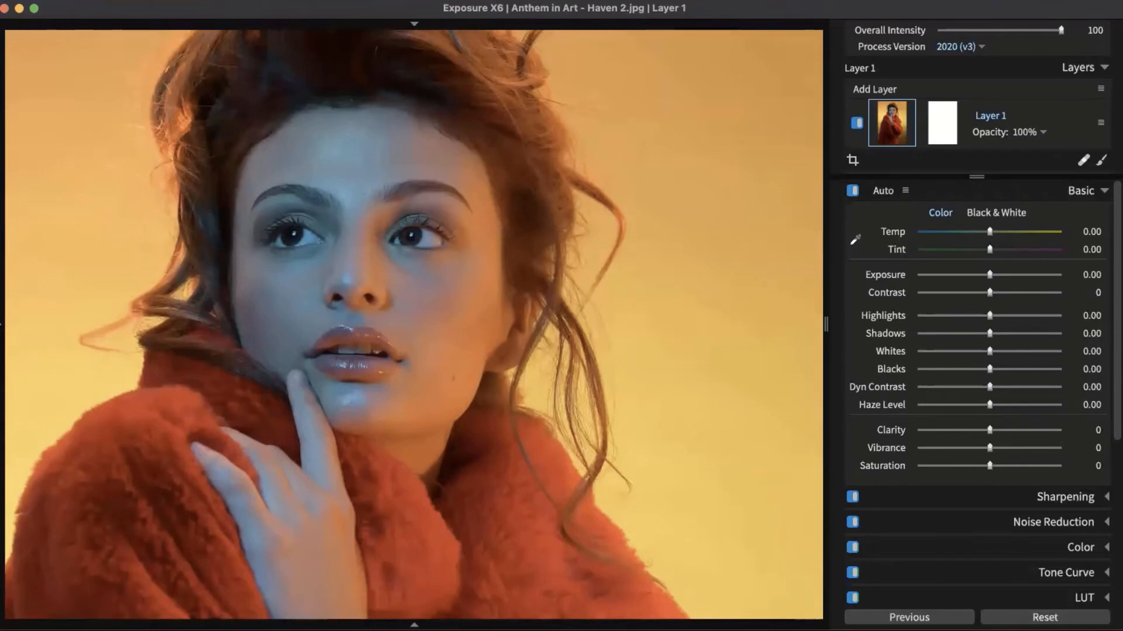
{"action": "scroll", "coordinate": [117, 185], "scroll_direction": "down", "scroll_amount": 1}
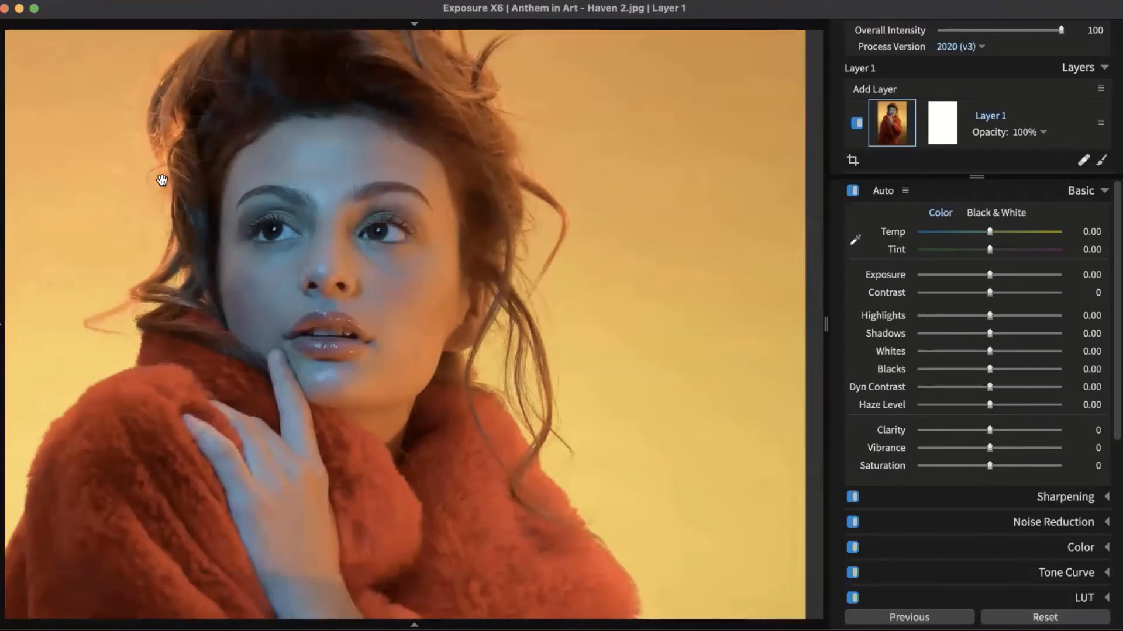
{"action": "scroll", "coordinate": [210, 195], "scroll_direction": "up", "scroll_amount": 1}
{"action": "scroll", "coordinate": [291, 210], "scroll_direction": "up", "scroll_amount": 1}
{"action": "scroll", "coordinate": [292, 209], "scroll_direction": "up", "scroll_amount": 1}
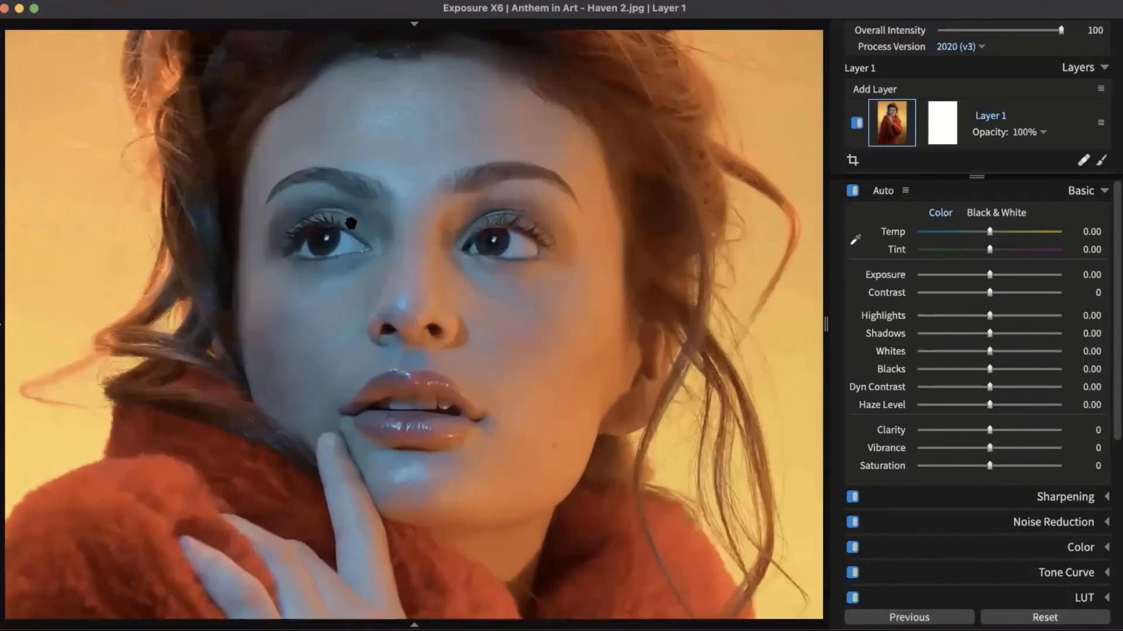
{"action": "left_click_drag", "start_coordinate": [383, 227], "coordinate": [481, 251]}
{"action": "left_click", "coordinate": [479, 252]}
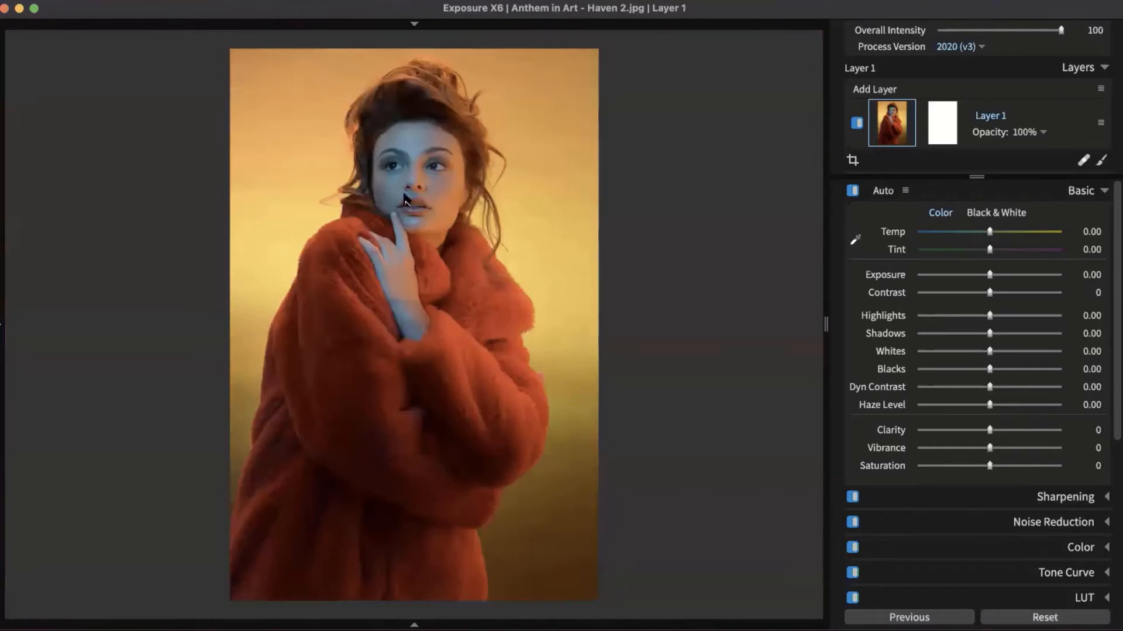
Step: Zoom in on the woman's face and activate the white balance eyedropper in the Basic adjustments
{"action": "scroll", "coordinate": [405, 199], "scroll_direction": "up", "scroll_amount": 1}
{"action": "scroll", "coordinate": [418, 299], "scroll_direction": "up", "scroll_amount": 1}
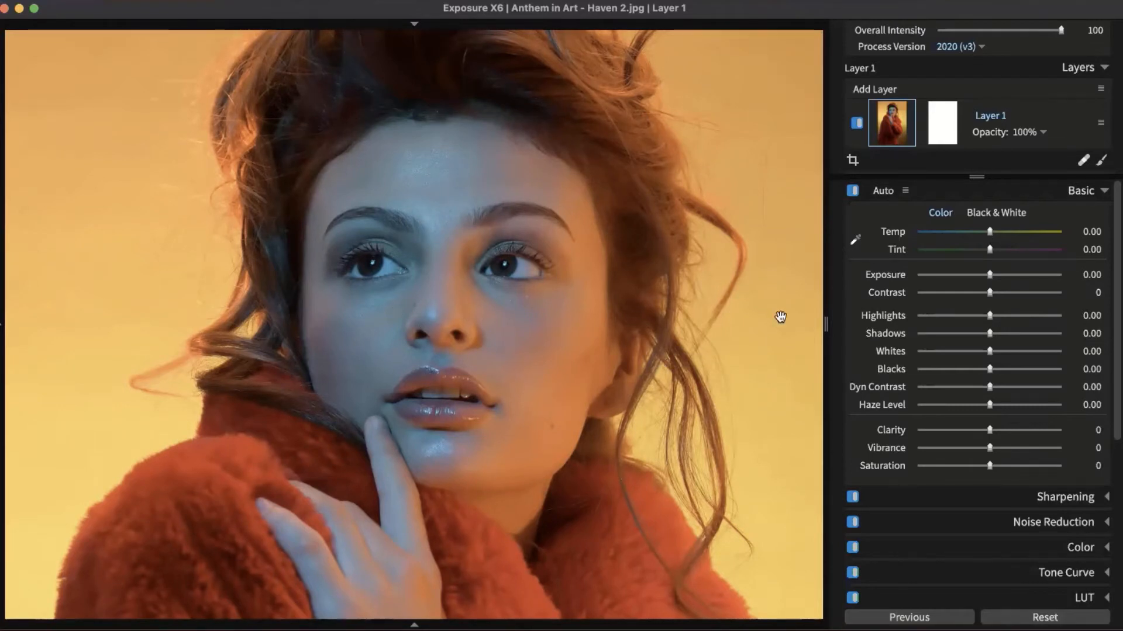
{"action": "left_click", "coordinate": [856, 239]}
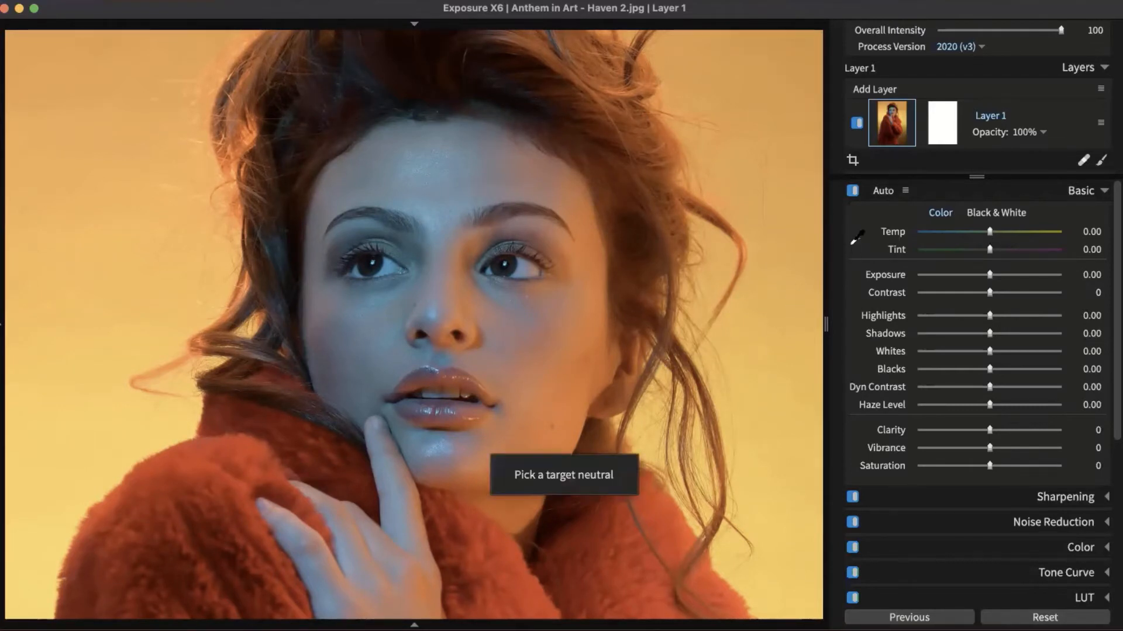
Step: Try white balance samples on the woman's lower lip and on her teeth
{"action": "left_click", "coordinate": [435, 414]}
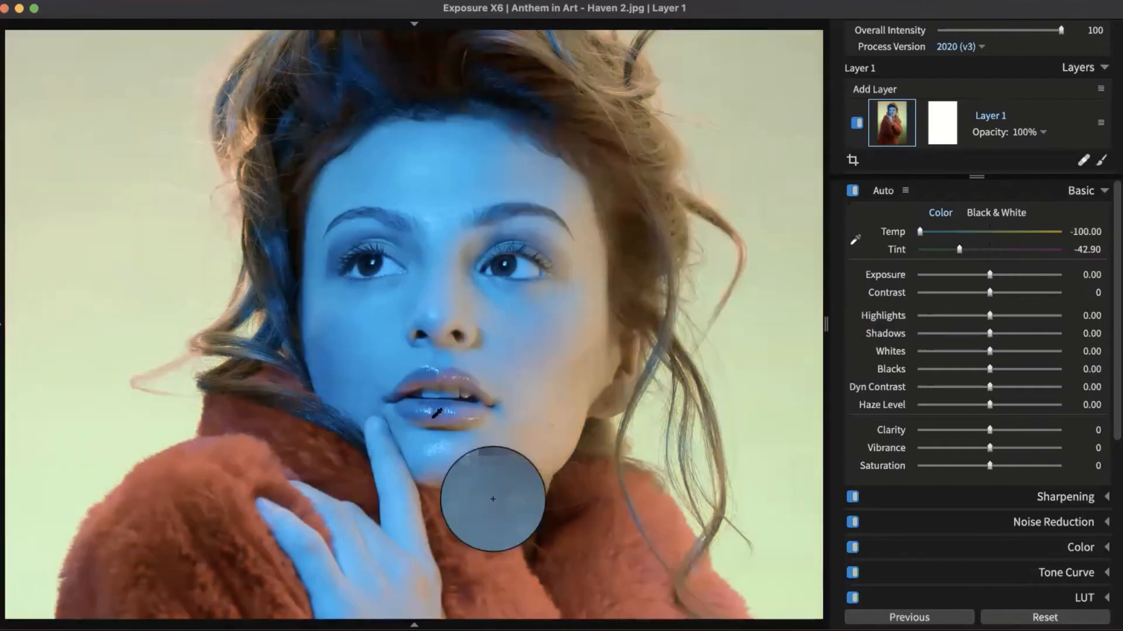
{"action": "left_click", "coordinate": [432, 392]}
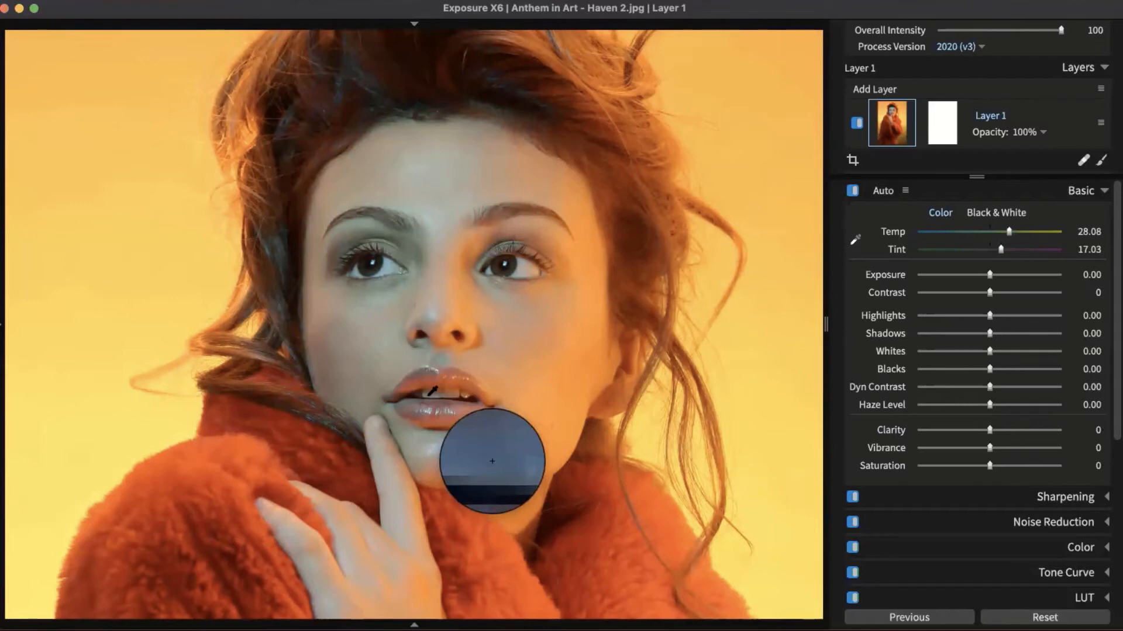
{"action": "left_click", "coordinate": [434, 391]}
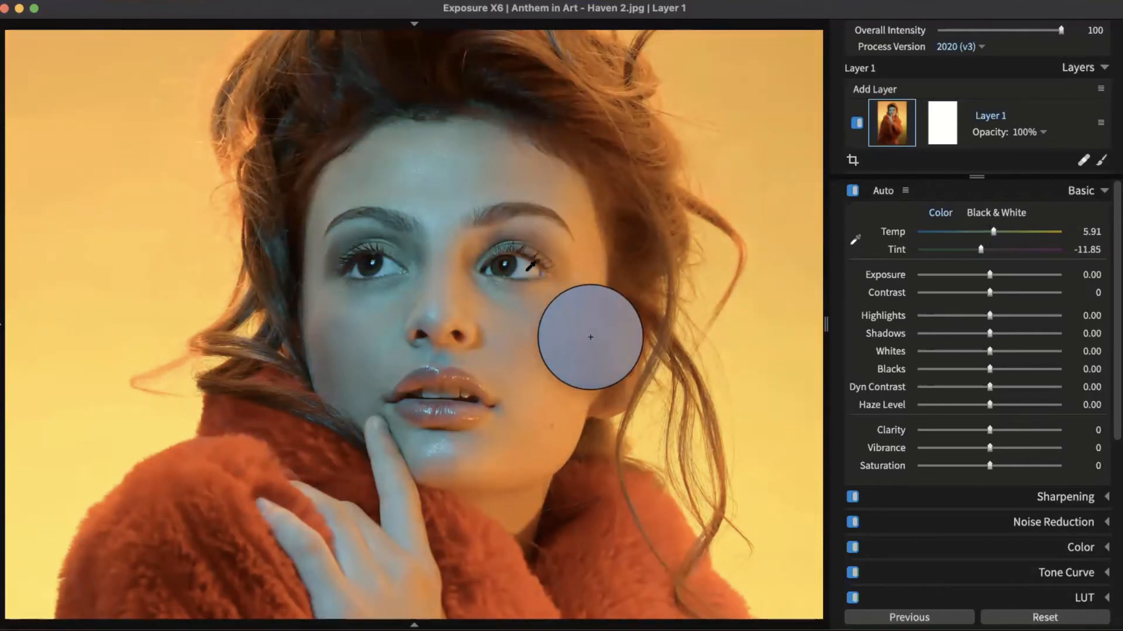
Step: Neutralize the white balance from the white of the eye, giving Temp -10.67 and Tint -26.16, and return to the full image
{"action": "left_click", "coordinate": [592, 331]}
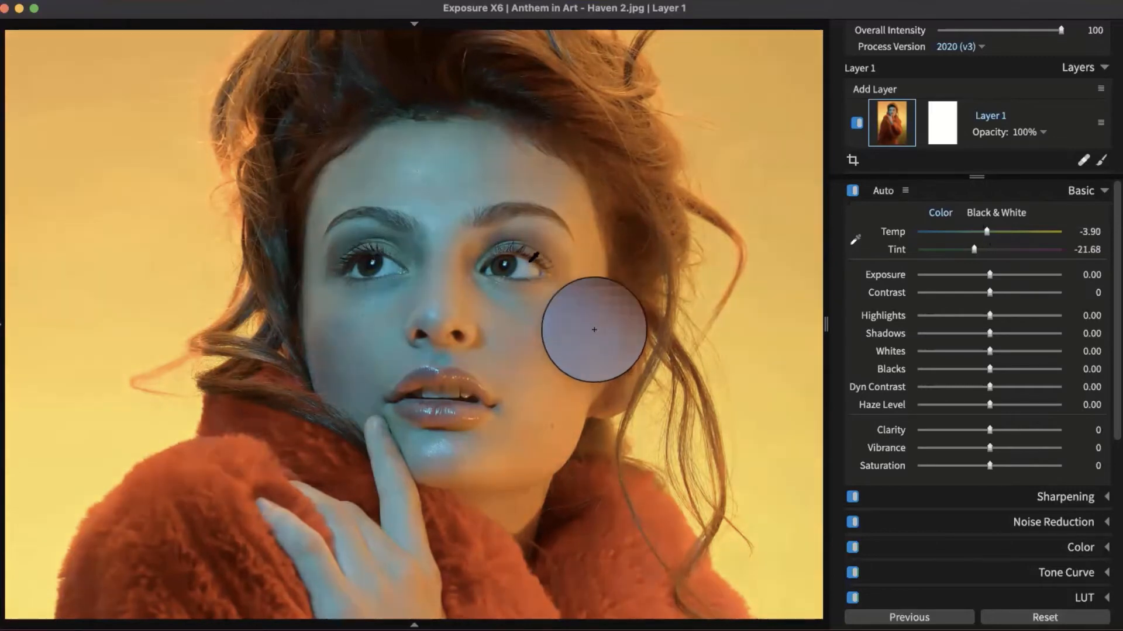
{"action": "left_click_drag", "start_coordinate": [593, 330], "coordinate": [595, 333]}
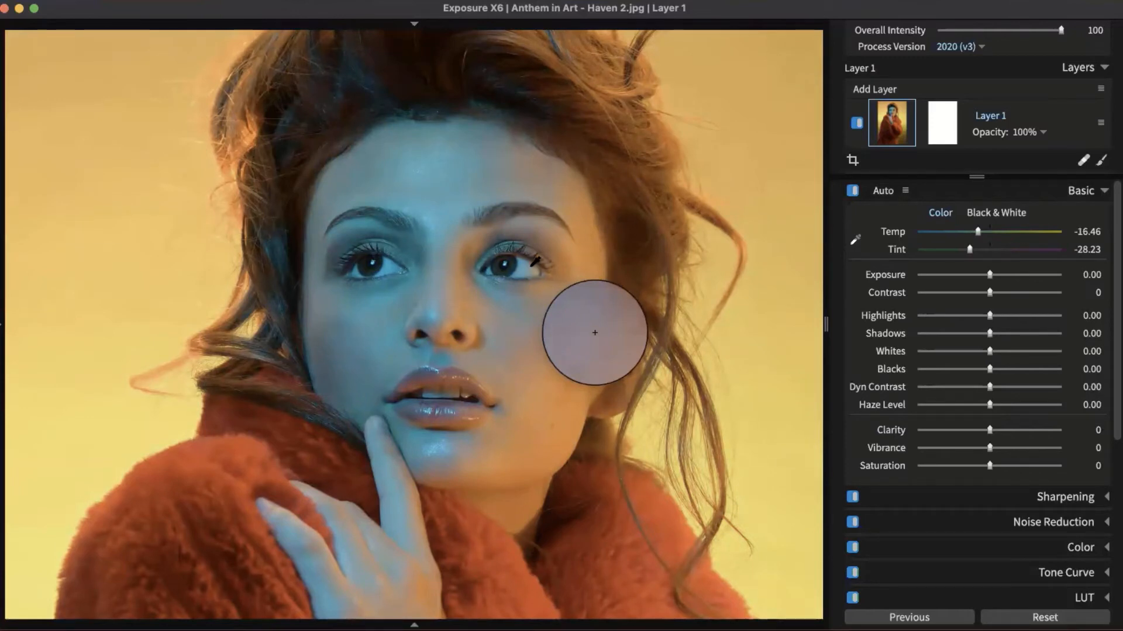
{"action": "left_click_drag", "start_coordinate": [594, 333], "coordinate": [593, 332]}
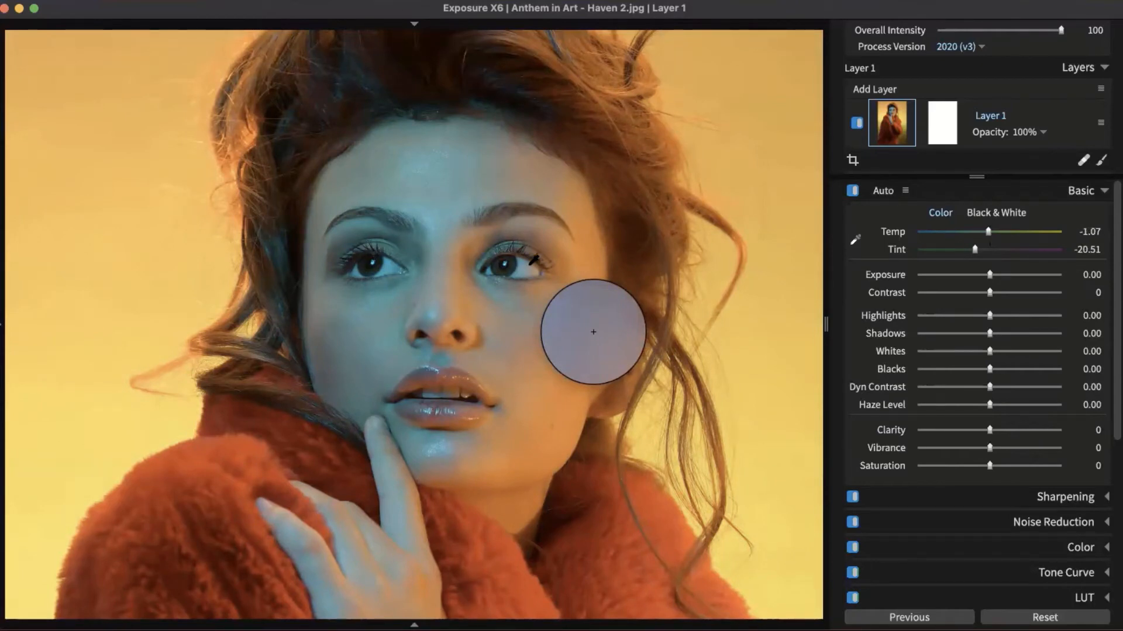
{"action": "left_click", "coordinate": [530, 264]}
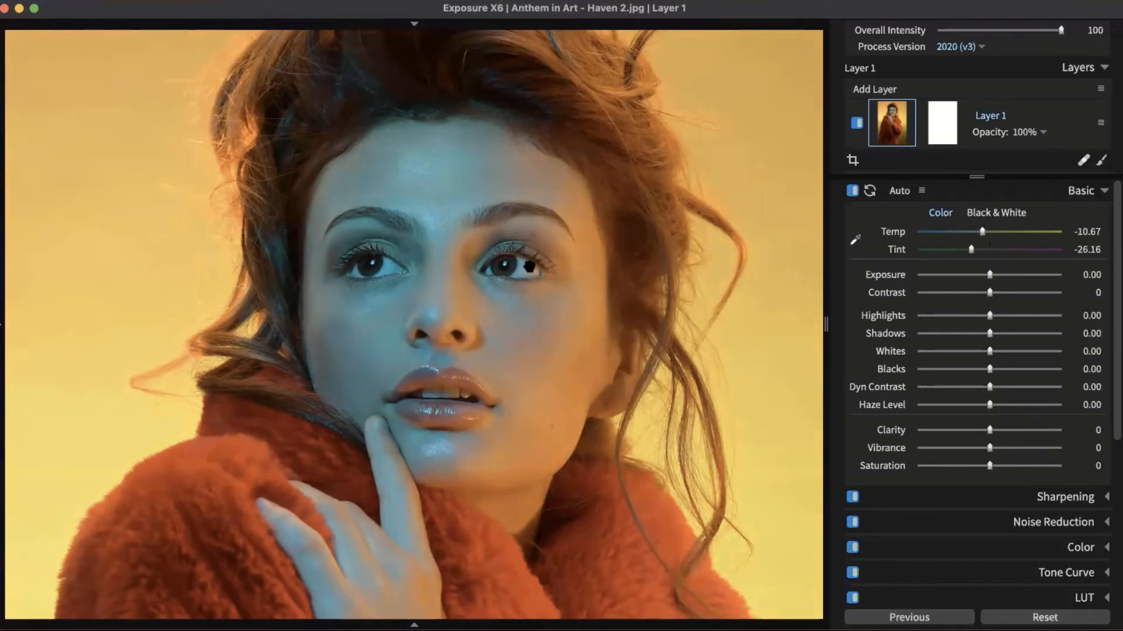
{"action": "left_click", "coordinate": [535, 331]}
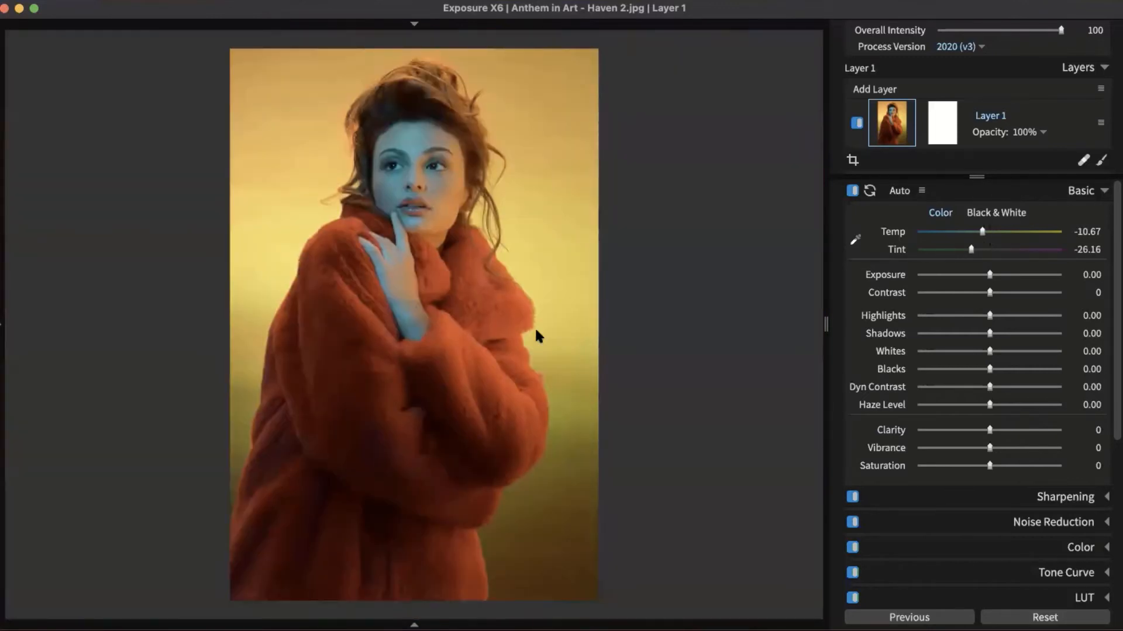
Step: Compare the corrected portrait with the original by toggling the before and after views several times
{"action": "key", "text": "backslash"}
{"action": "key", "text": "backslash"}
{"action": "key", "text": "backslash"}
{"action": "key", "text": "backslash"}
{"action": "key", "text": "backslash"}
{"action": "key", "text": "backslash"}
{"action": "key", "text": "backslash"}
{"action": "key", "text": "backslash"}
{"action": "key", "text": "backslash"}
{"action": "key", "text": "backslash"}
Step: Preview the Black & White treatment with its Color Filter and Color Sensitivity settings, and restore the Color treatment
{"action": "left_click", "coordinate": [997, 212]}
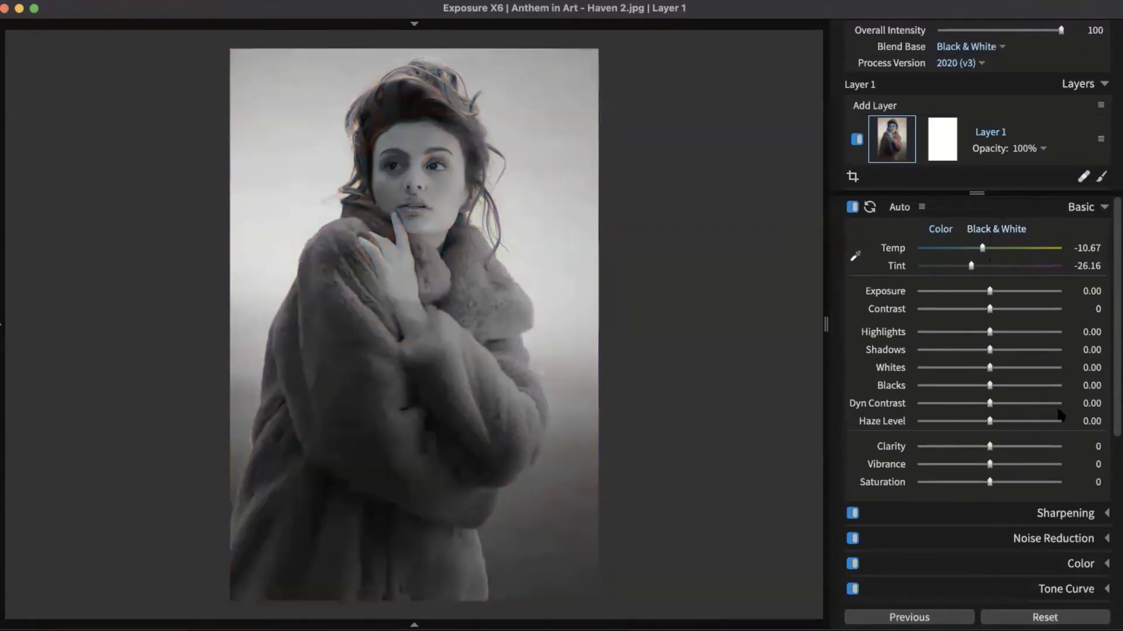
{"action": "scroll", "coordinate": [1050, 459], "scroll_direction": "down", "scroll_amount": 5}
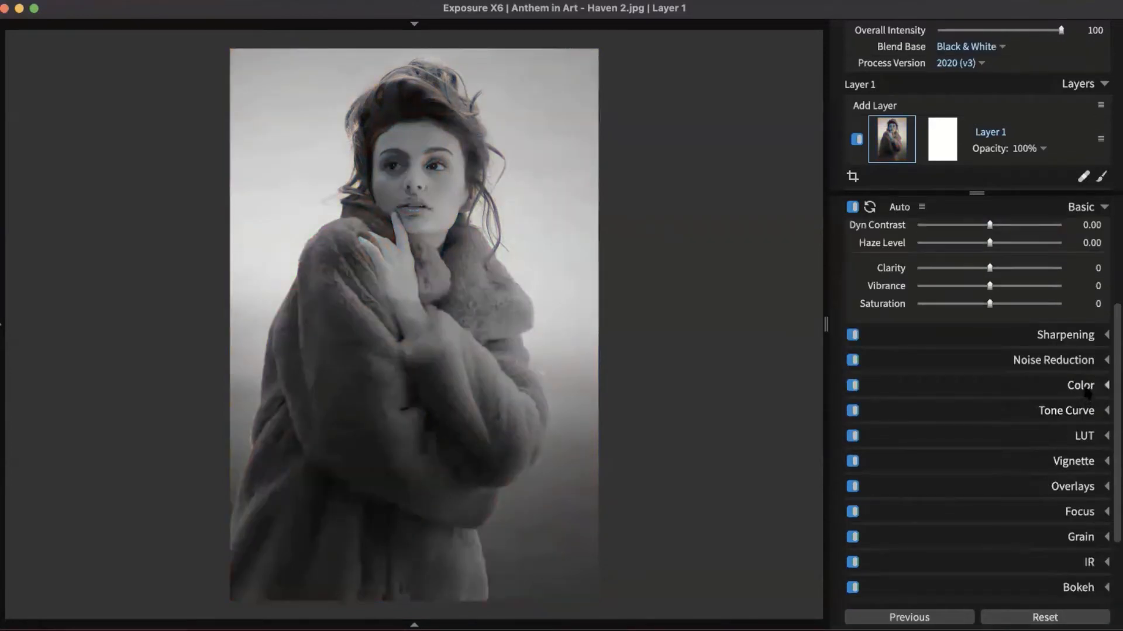
{"action": "left_click", "coordinate": [1081, 385]}
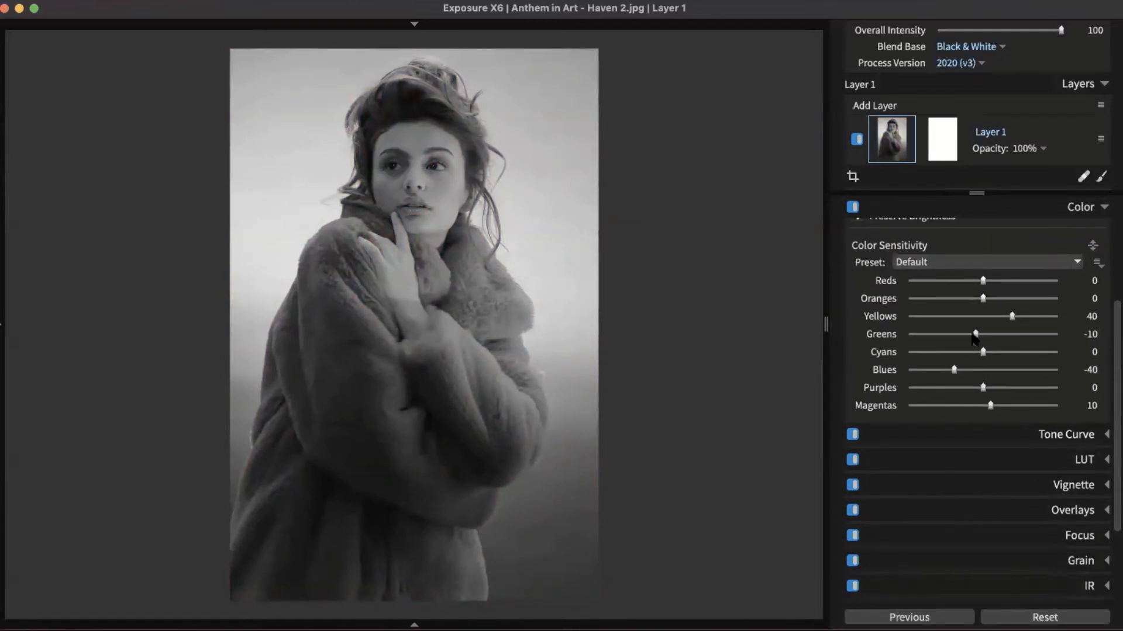
{"action": "scroll", "coordinate": [972, 351], "scroll_direction": "up", "scroll_amount": 2}
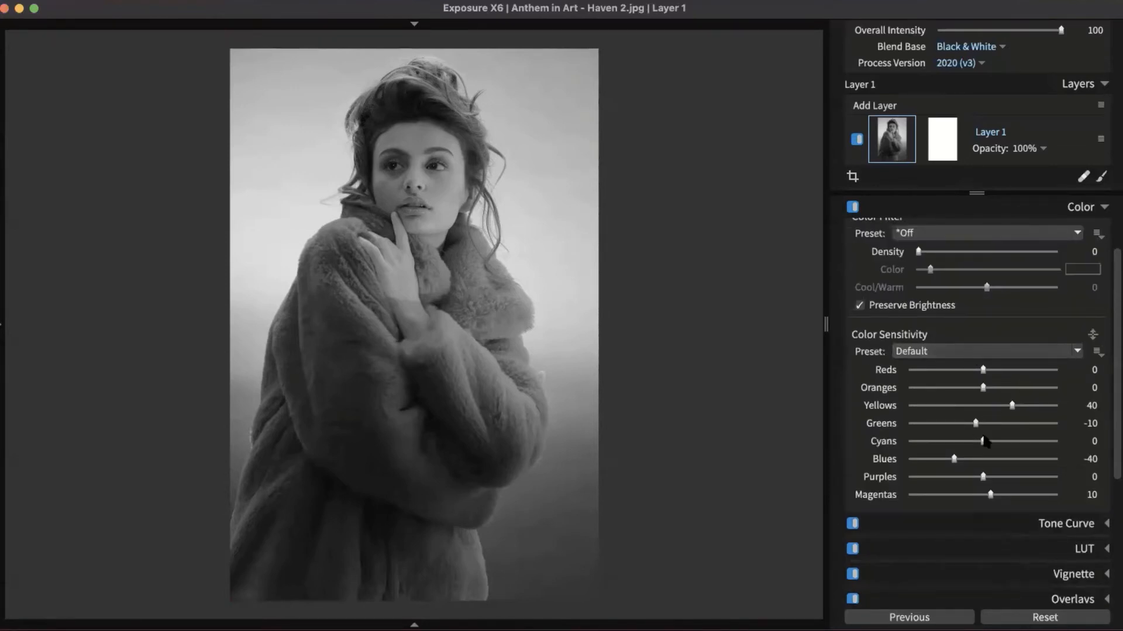
{"action": "scroll", "coordinate": [994, 379], "scroll_direction": "up", "scroll_amount": 1}
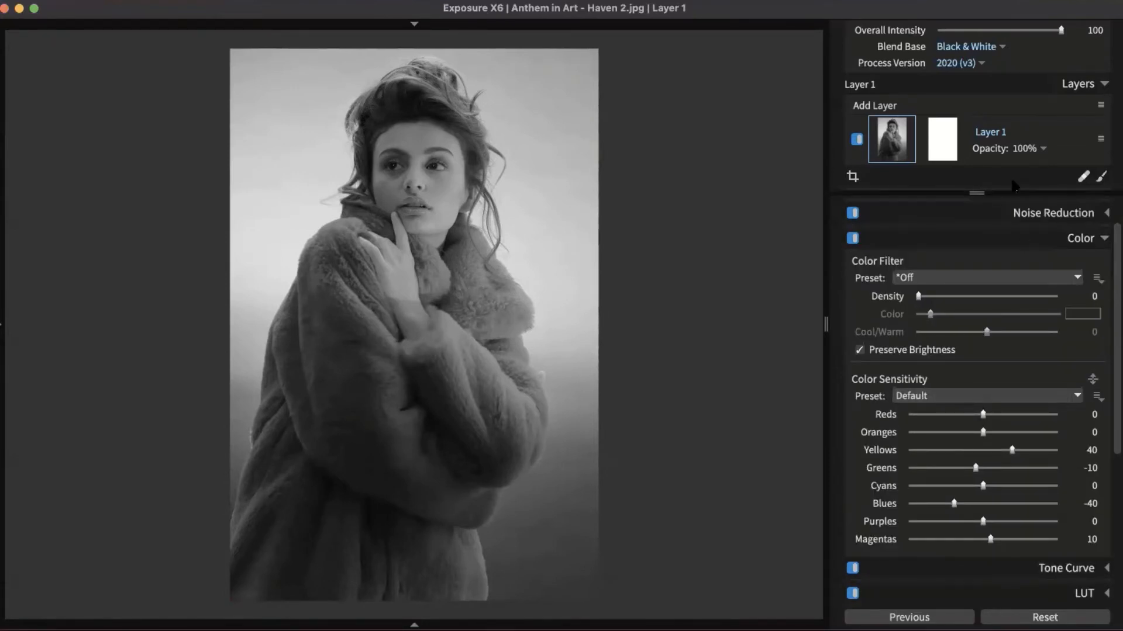
{"action": "scroll", "coordinate": [992, 328], "scroll_direction": "up", "scroll_amount": 1}
{"action": "left_click", "coordinate": [1082, 207]}
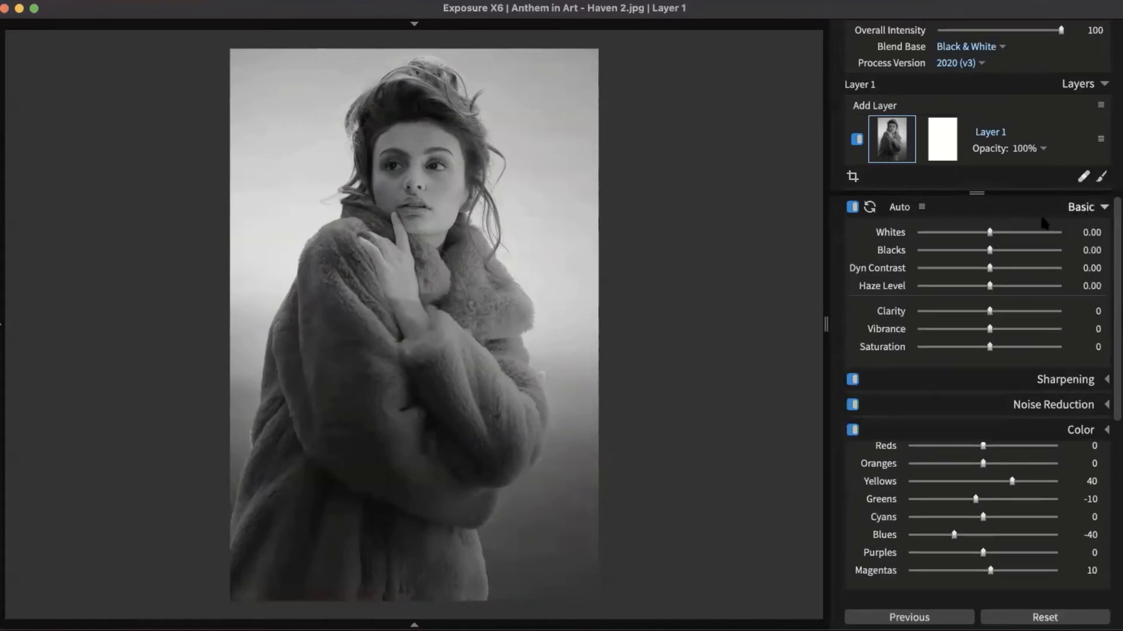
{"action": "left_click", "coordinate": [942, 230]}
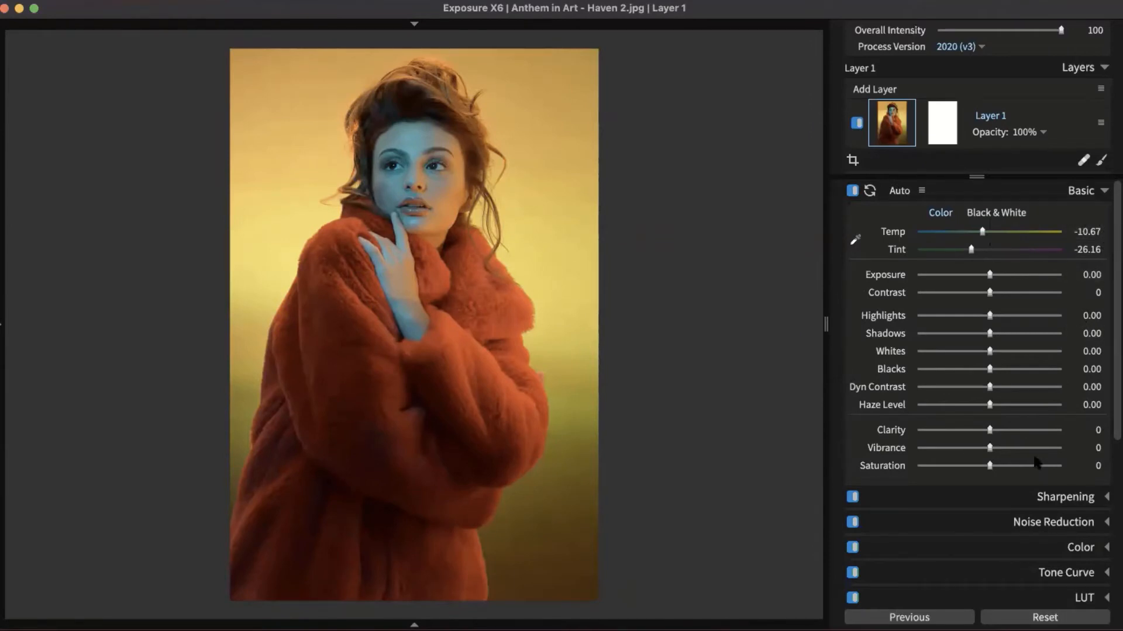
Step: Open the Color adjustments and apply the Blue preset of the Color Filter to the portrait
{"action": "left_click", "coordinate": [1053, 548]}
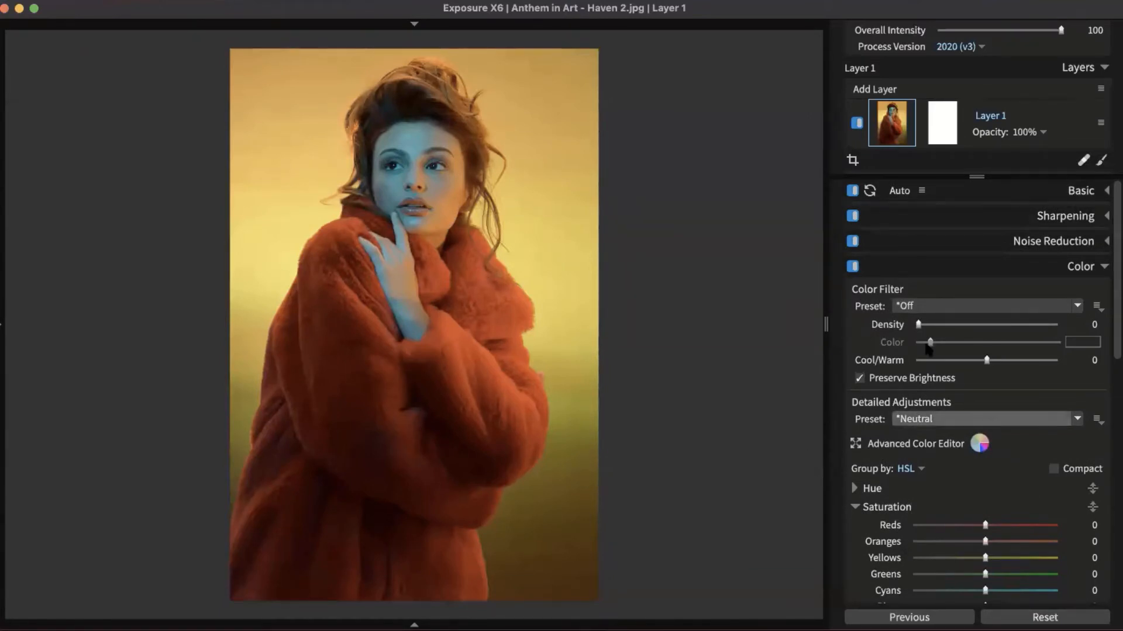
{"action": "scroll", "coordinate": [981, 271], "scroll_direction": "down", "scroll_amount": 3}
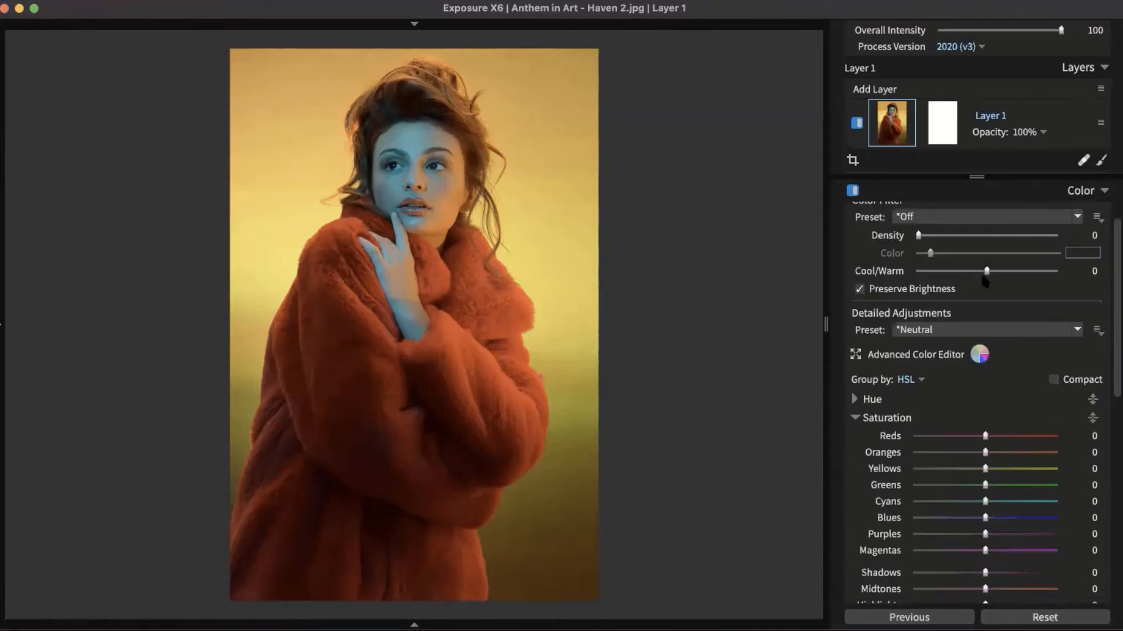
{"action": "scroll", "coordinate": [984, 282], "scroll_direction": "up", "scroll_amount": 2}
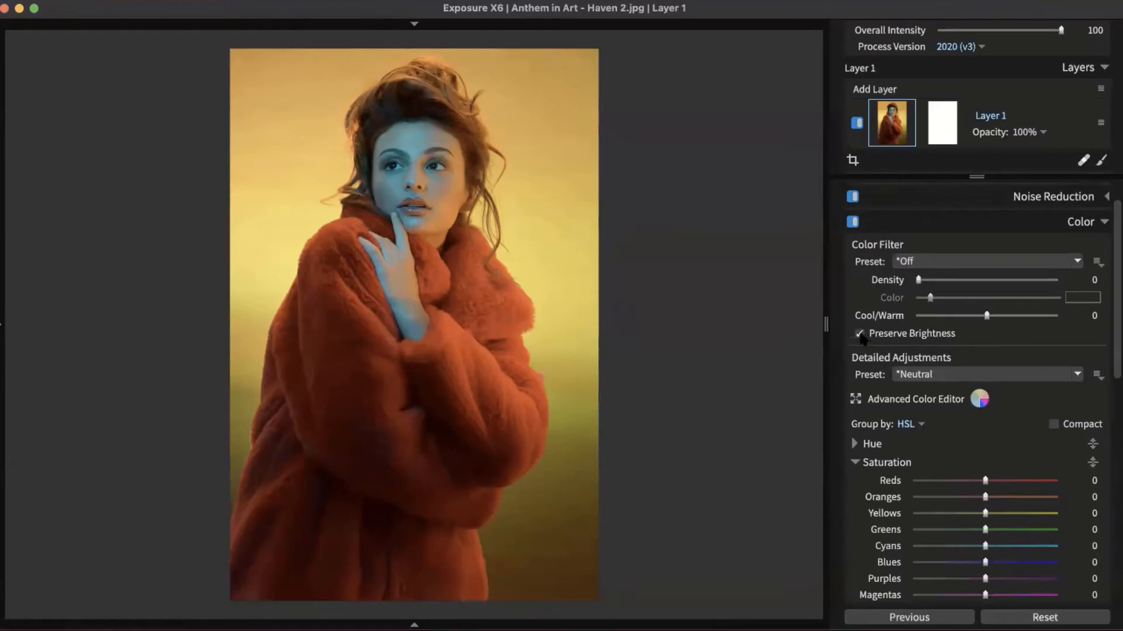
{"action": "left_click", "coordinate": [946, 263]}
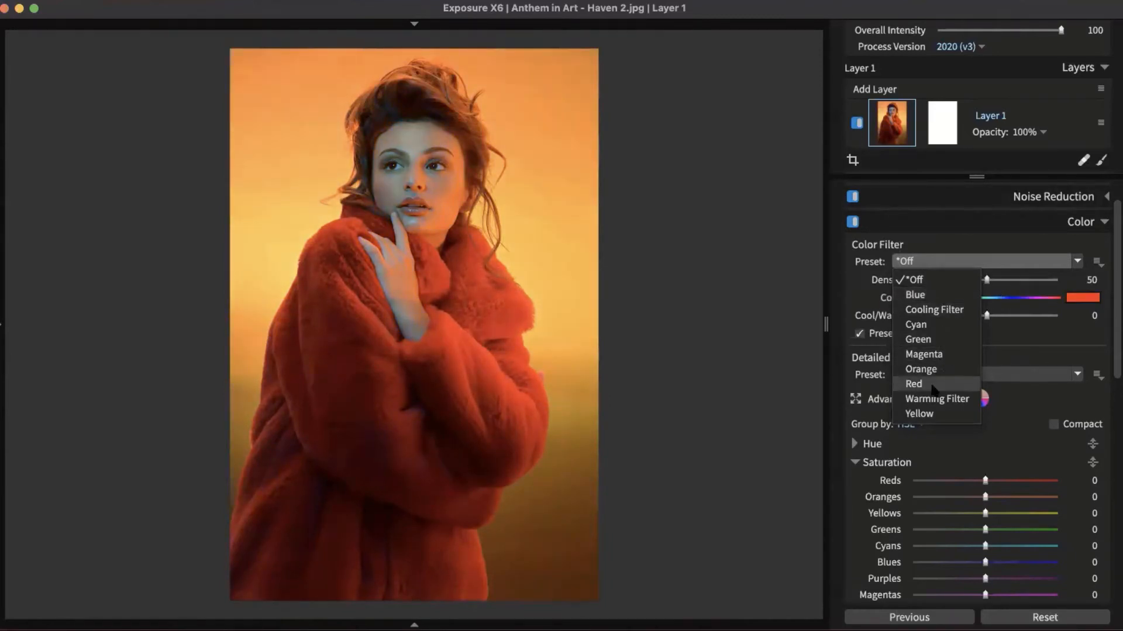
{"action": "left_click", "coordinate": [935, 295]}
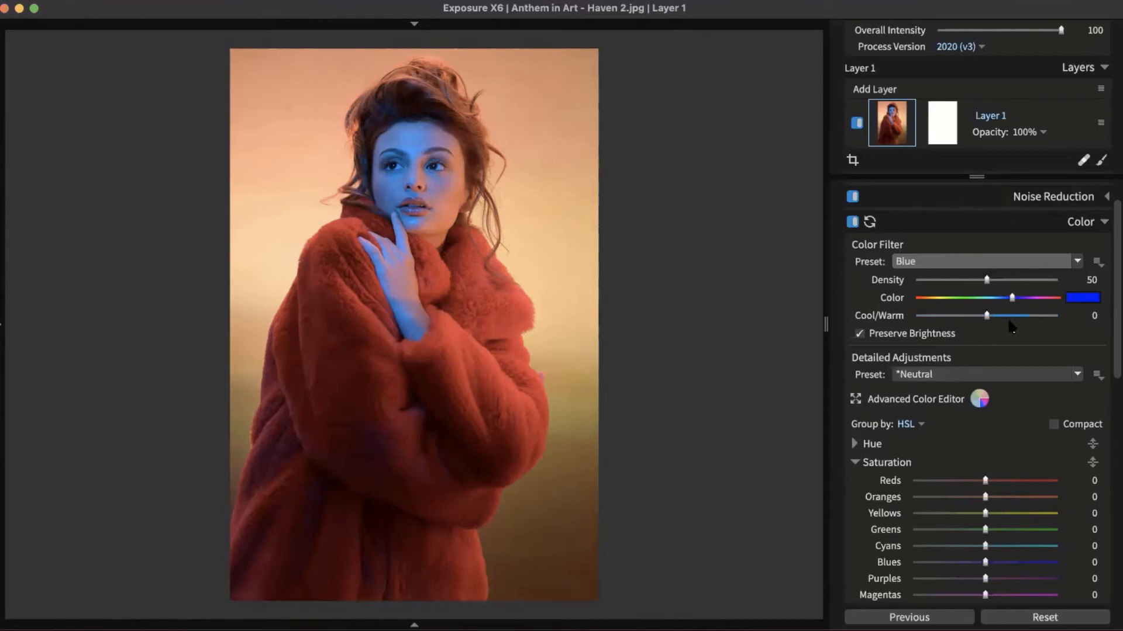
Step: Compare the Blue filter with Preserve Brightness off and on, leaving the option enabled
{"action": "left_click", "coordinate": [859, 333]}
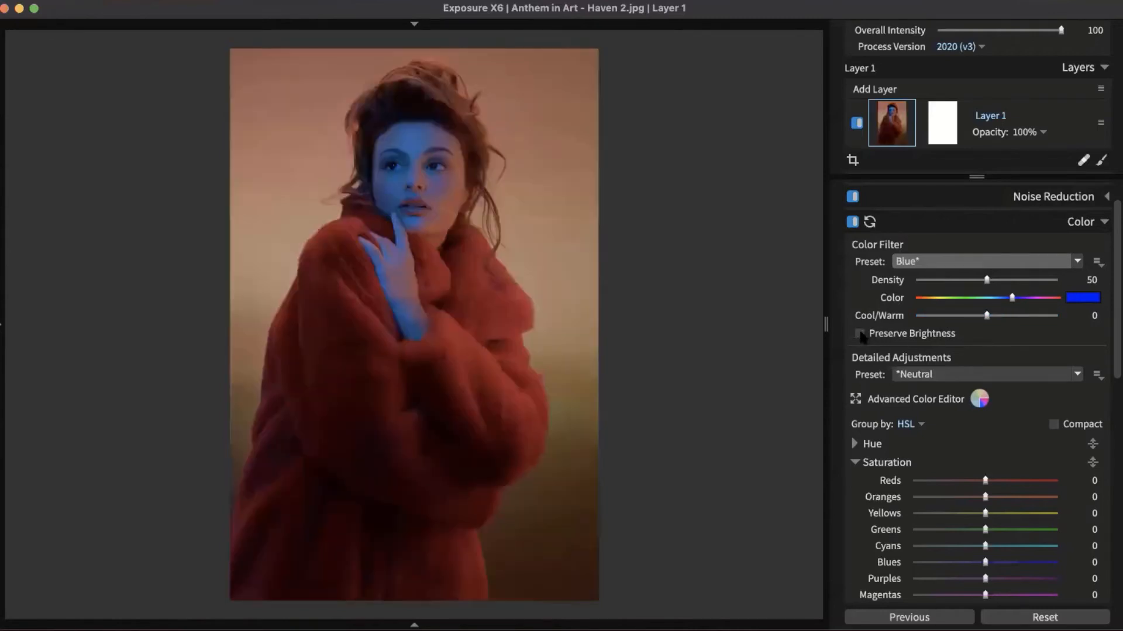
{"action": "left_click", "coordinate": [859, 333]}
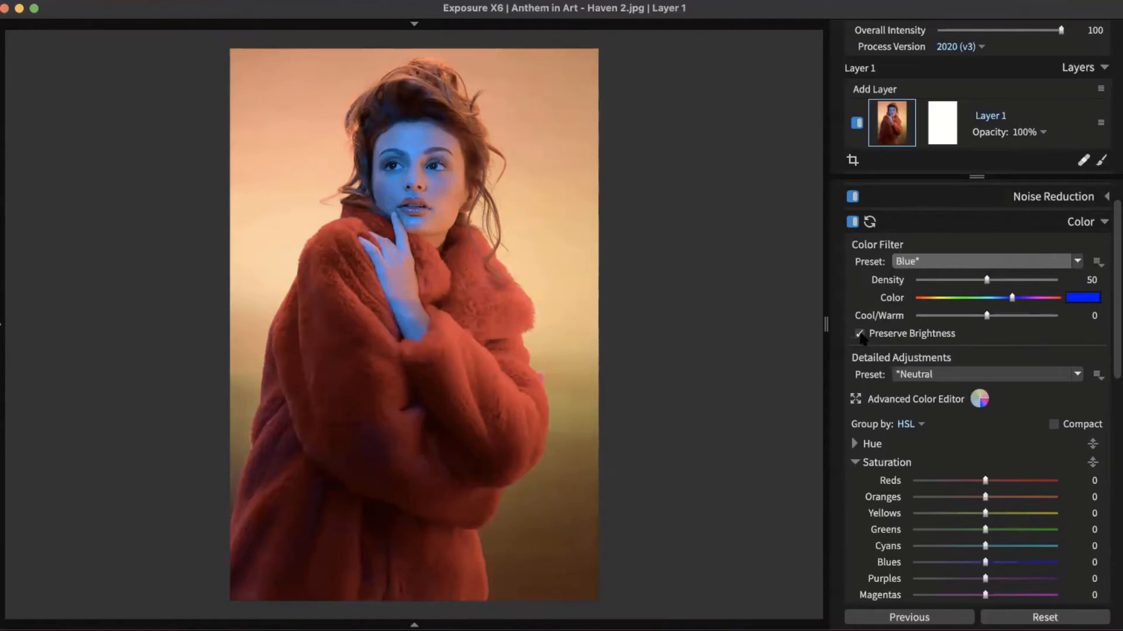
{"action": "left_click", "coordinate": [859, 333]}
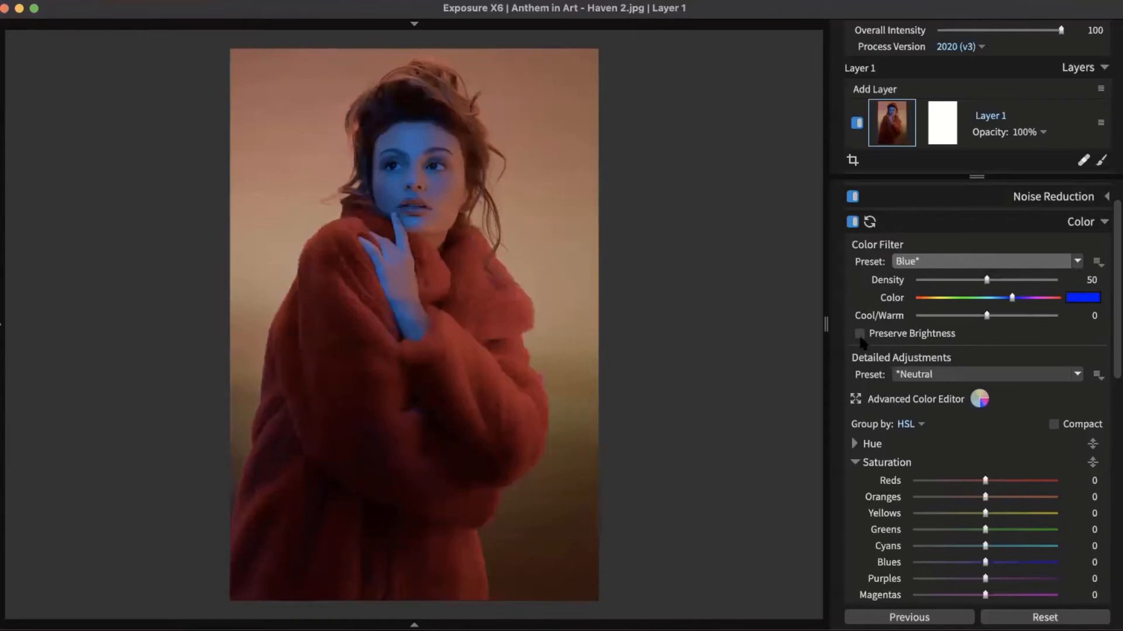
{"action": "left_click", "coordinate": [860, 336]}
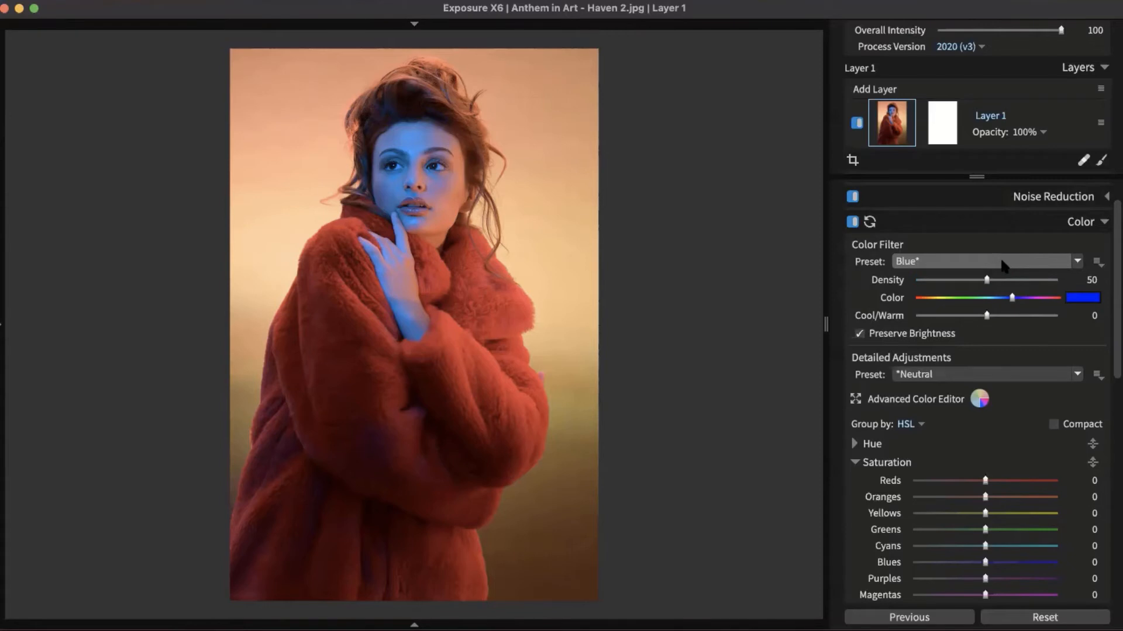
Step: Open the Color Filter's custom color picker and try darker and more violet shades of blue
{"action": "left_click", "coordinate": [1079, 296]}
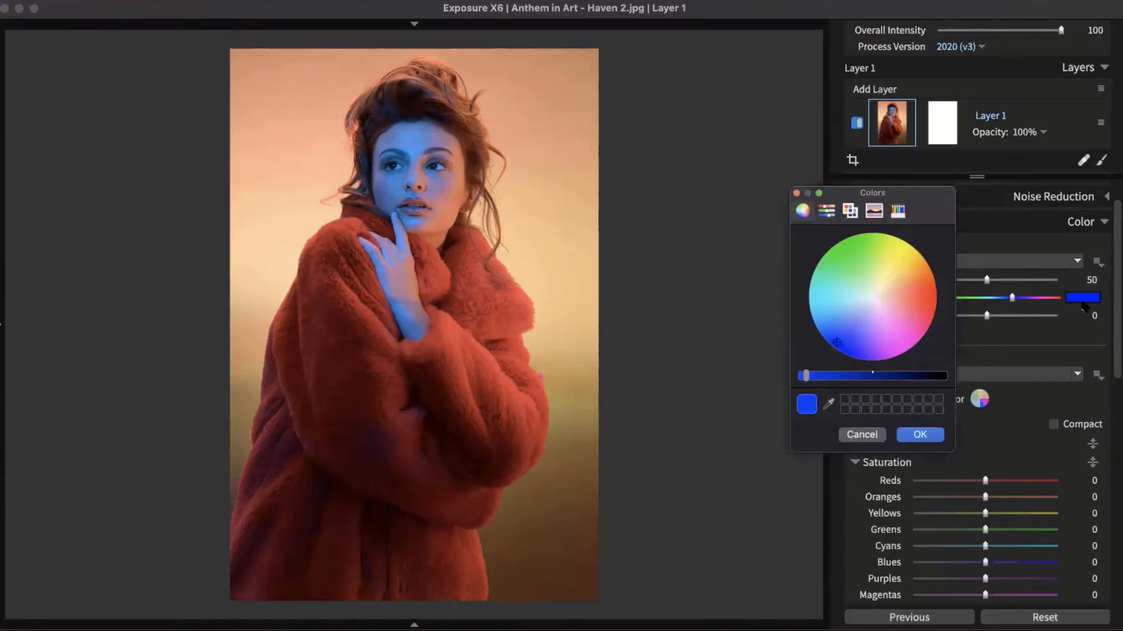
{"action": "left_click_drag", "start_coordinate": [807, 376], "coordinate": [843, 381]}
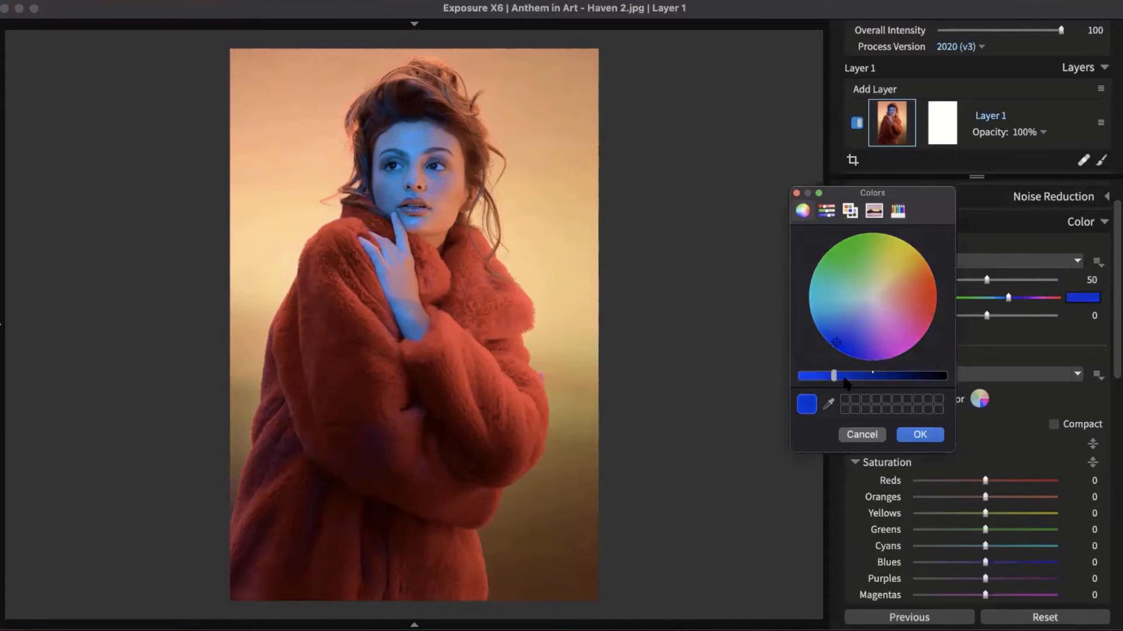
{"action": "left_click", "coordinate": [901, 377]}
{"action": "left_click_drag", "start_coordinate": [902, 380], "coordinate": [838, 377]}
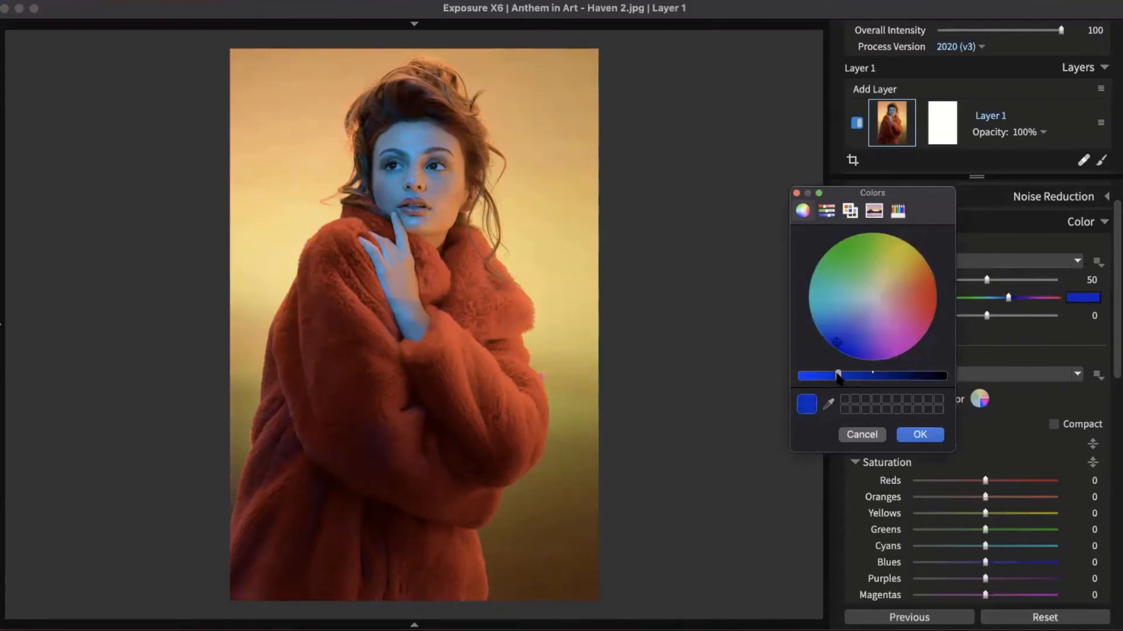
{"action": "left_click", "coordinate": [853, 327]}
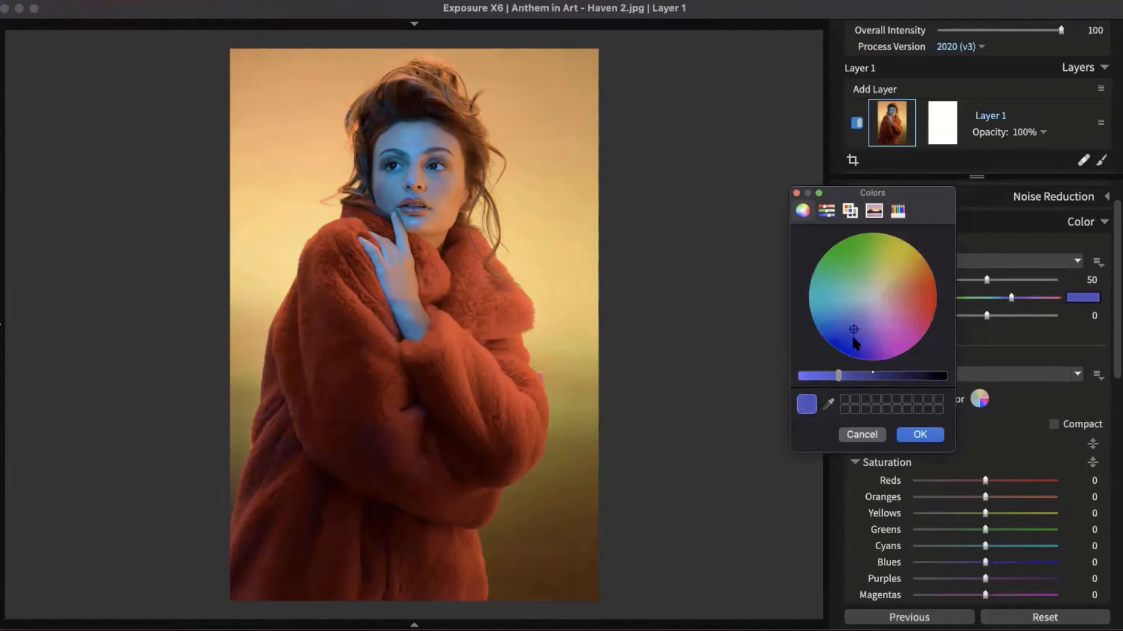
{"action": "left_click", "coordinate": [854, 376]}
{"action": "left_click_drag", "start_coordinate": [854, 376], "coordinate": [830, 377]}
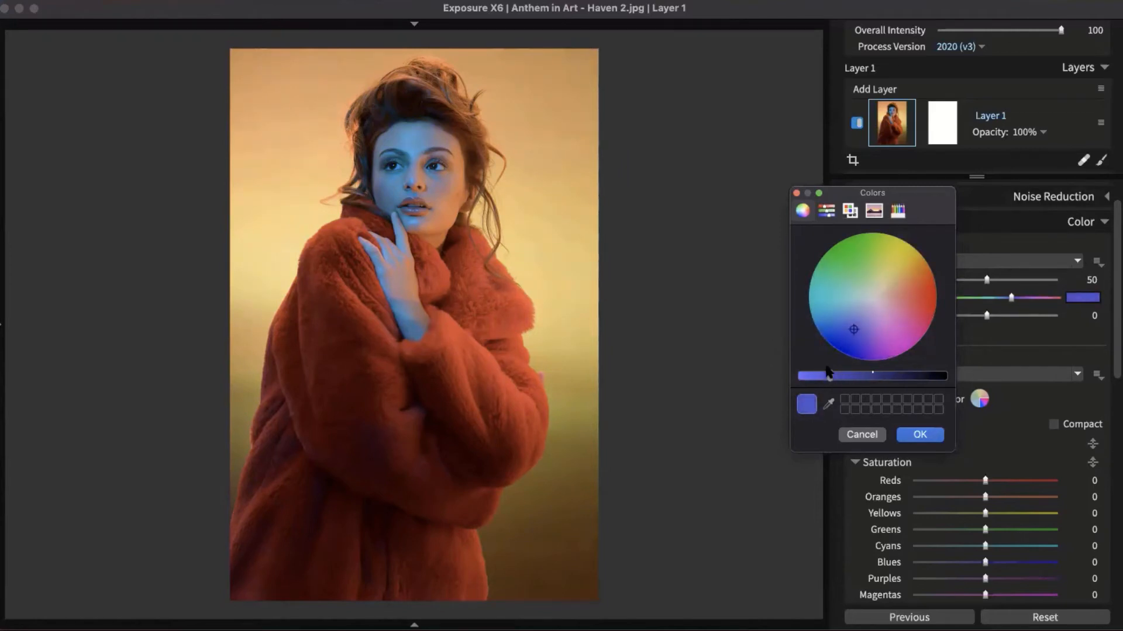
Step: Look through the picker's other color modes, try a blue from the Spectrum, and return to the color wheel
{"action": "left_click", "coordinate": [827, 211]}
{"action": "left_click", "coordinate": [852, 211]}
{"action": "left_click", "coordinate": [873, 212]}
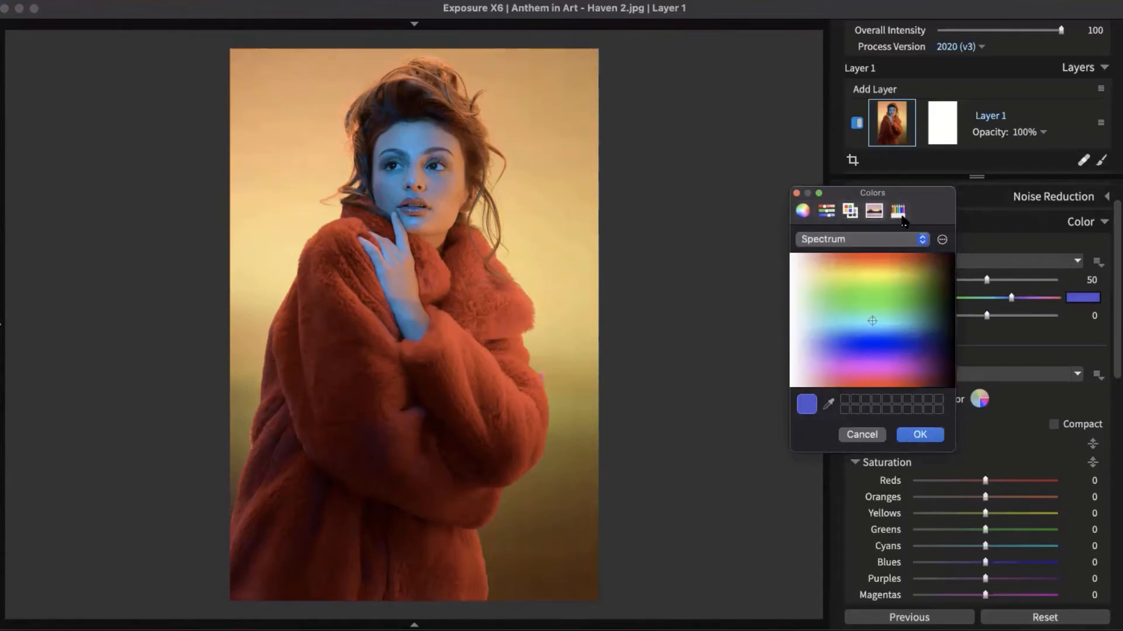
{"action": "left_click", "coordinate": [896, 342]}
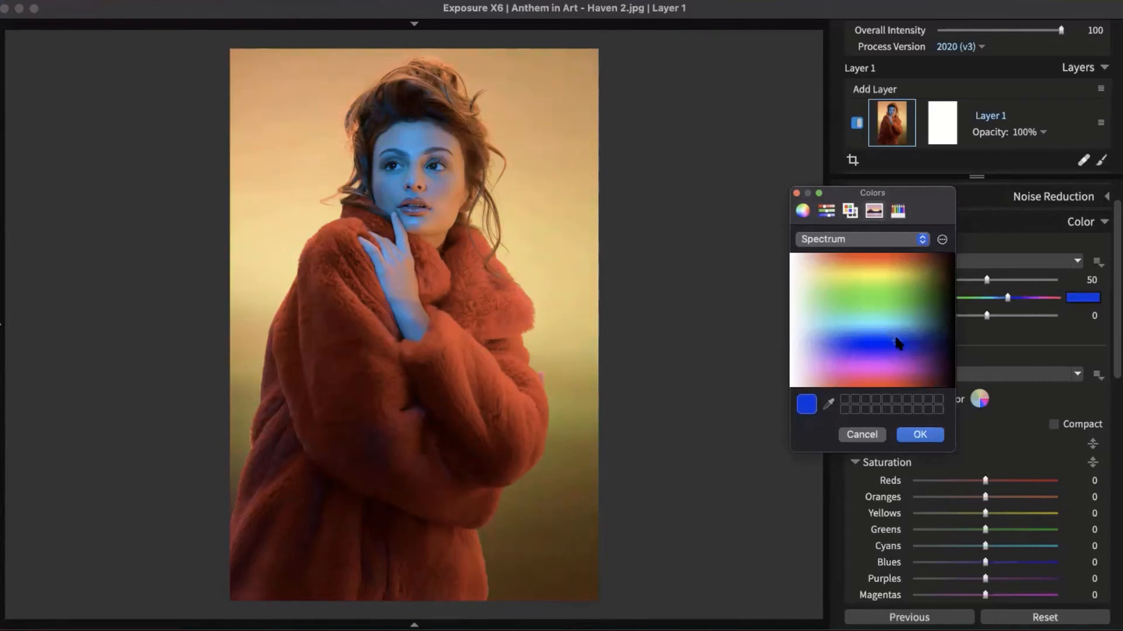
{"action": "left_click", "coordinate": [802, 212]}
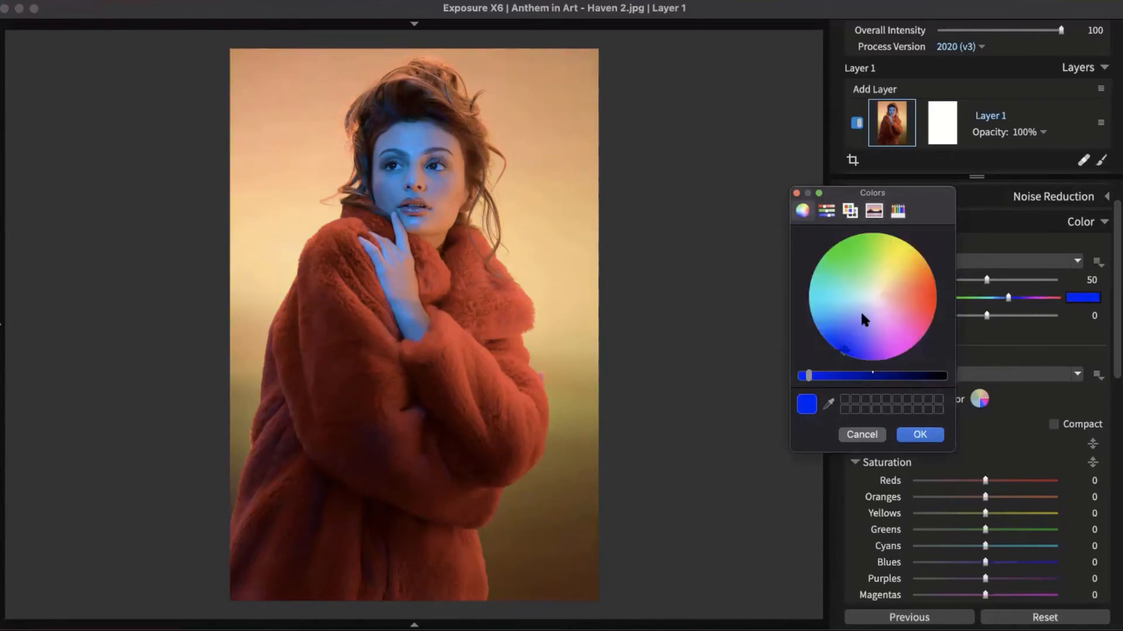
Step: Choose a softer, slightly darkened blue on the color wheel and accept it as the filter color
{"action": "left_click", "coordinate": [837, 332]}
{"action": "left_click_drag", "start_coordinate": [820, 378], "coordinate": [828, 377]}
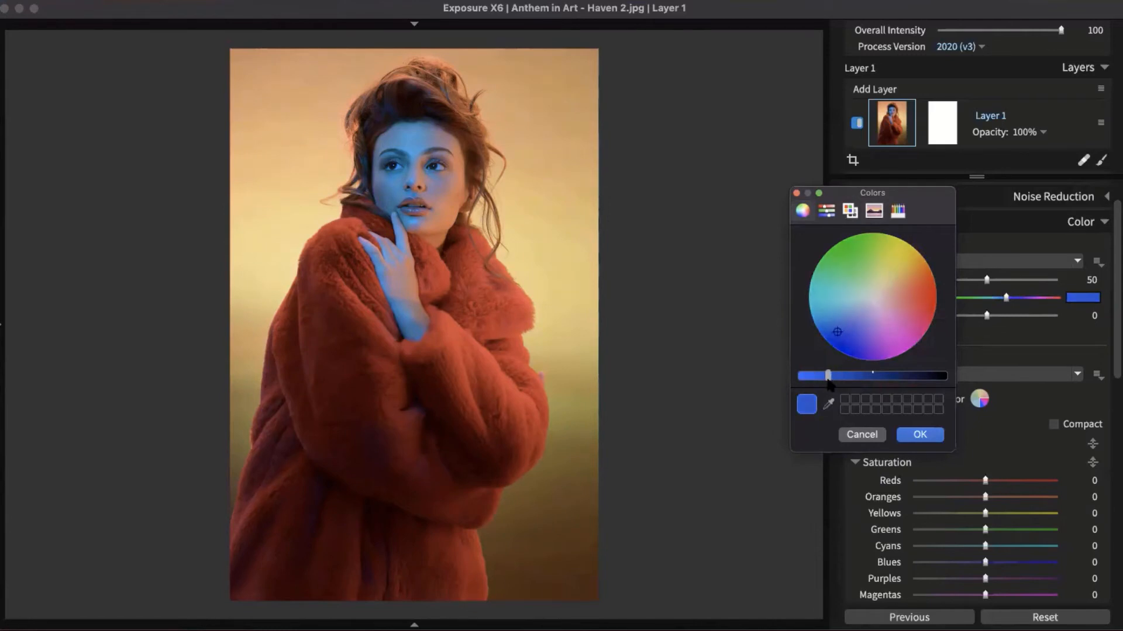
{"action": "left_click", "coordinate": [920, 438]}
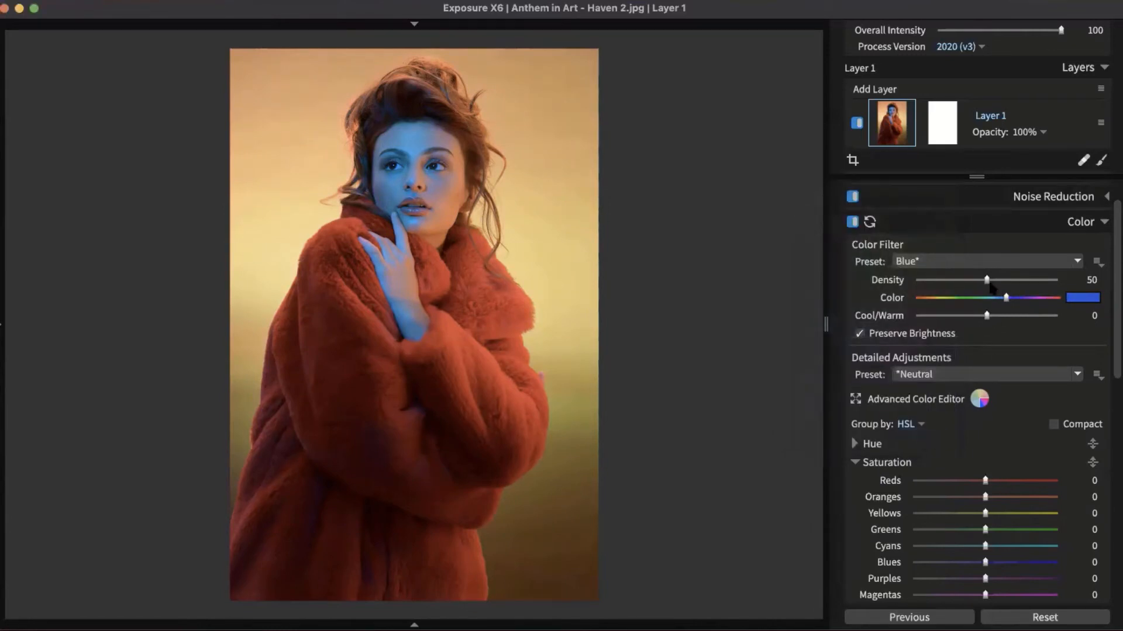
Step: Try stronger and weaker Color Filter densities and set Density to 46
{"action": "mouse_move", "coordinate": [986, 272]}
{"action": "left_mouse_down"}
{"action": "mouse_move", "coordinate": [1062, 292]}
{"action": "mouse_move", "coordinate": [1015, 279]}
{"action": "mouse_move", "coordinate": [894, 281]}
{"action": "mouse_move", "coordinate": [987, 282]}
{"action": "left_mouse_up"}
{"action": "mouse_move", "coordinate": [984, 286]}
{"action": "left_mouse_down"}
{"action": "mouse_move", "coordinate": [961, 285]}
{"action": "mouse_move", "coordinate": [1007, 285]}
{"action": "left_mouse_up"}
{"action": "left_click_drag", "start_coordinate": [1004, 280], "coordinate": [979, 287]}
Step: Collapse the Saturation group of the HSL adjustments and expand the Hue group, keeping Luminance open
{"action": "scroll", "coordinate": [1008, 339], "scroll_direction": "down", "scroll_amount": 3}
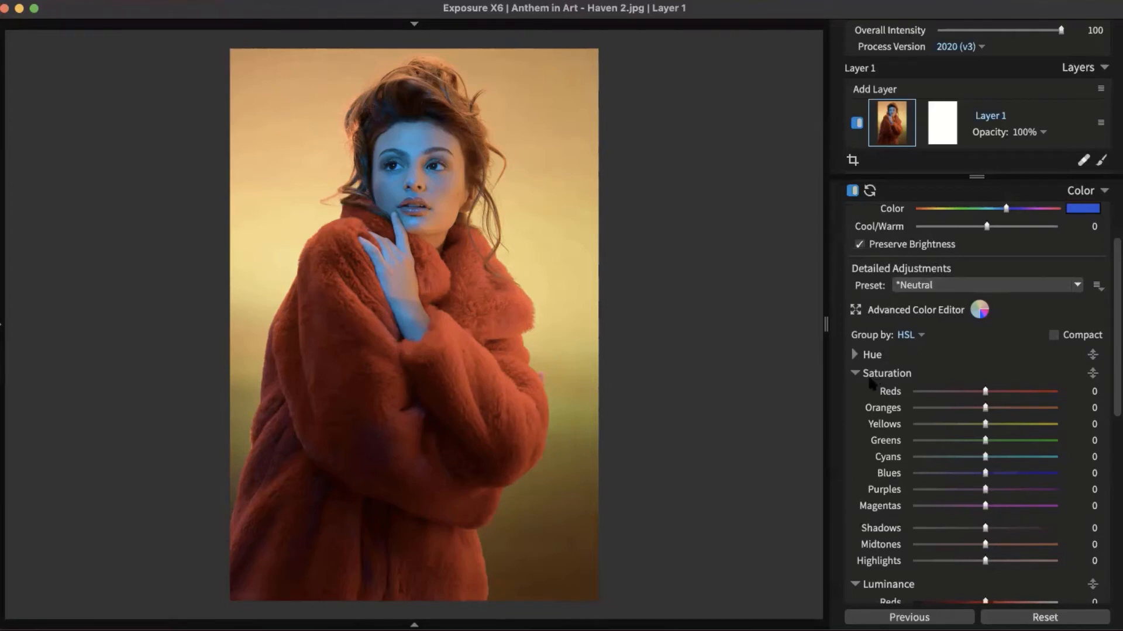
{"action": "scroll", "coordinate": [966, 359], "scroll_direction": "down", "scroll_amount": 2}
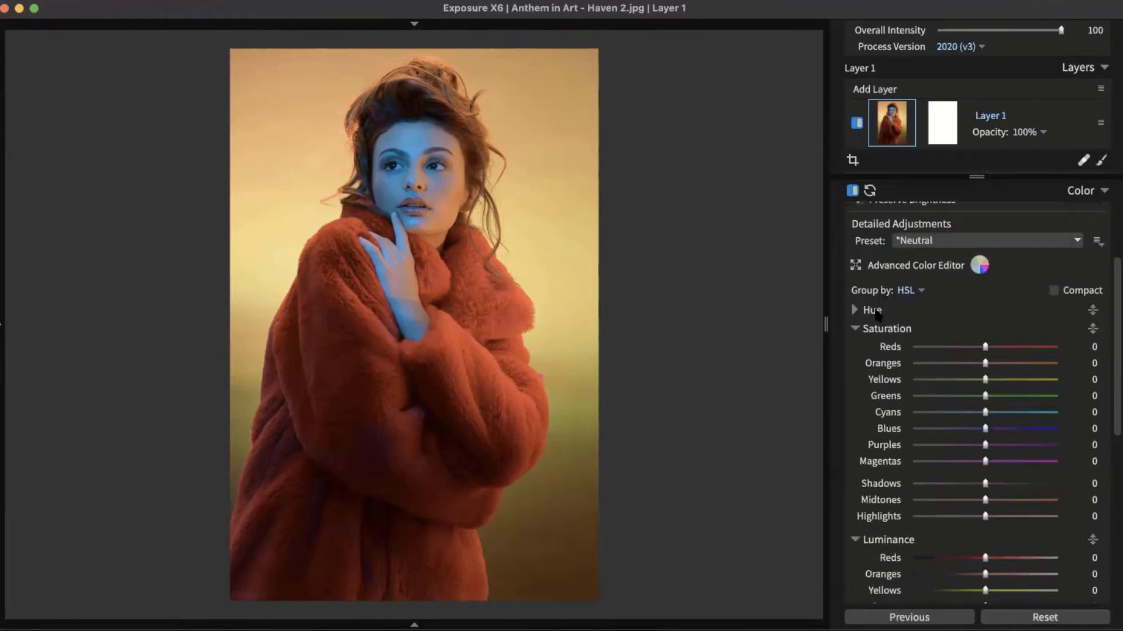
{"action": "left_click", "coordinate": [855, 329]}
{"action": "left_click", "coordinate": [854, 348]}
{"action": "left_click", "coordinate": [855, 347]}
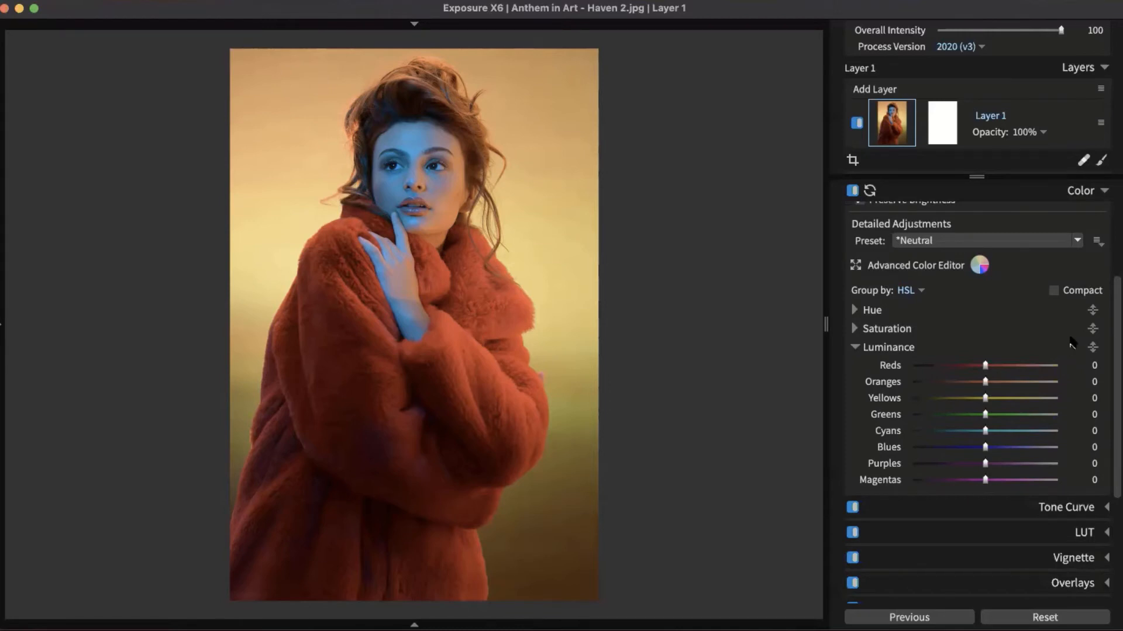
{"action": "left_click", "coordinate": [877, 311]}
{"action": "scroll", "coordinate": [924, 292], "scroll_direction": "down", "scroll_amount": 3}
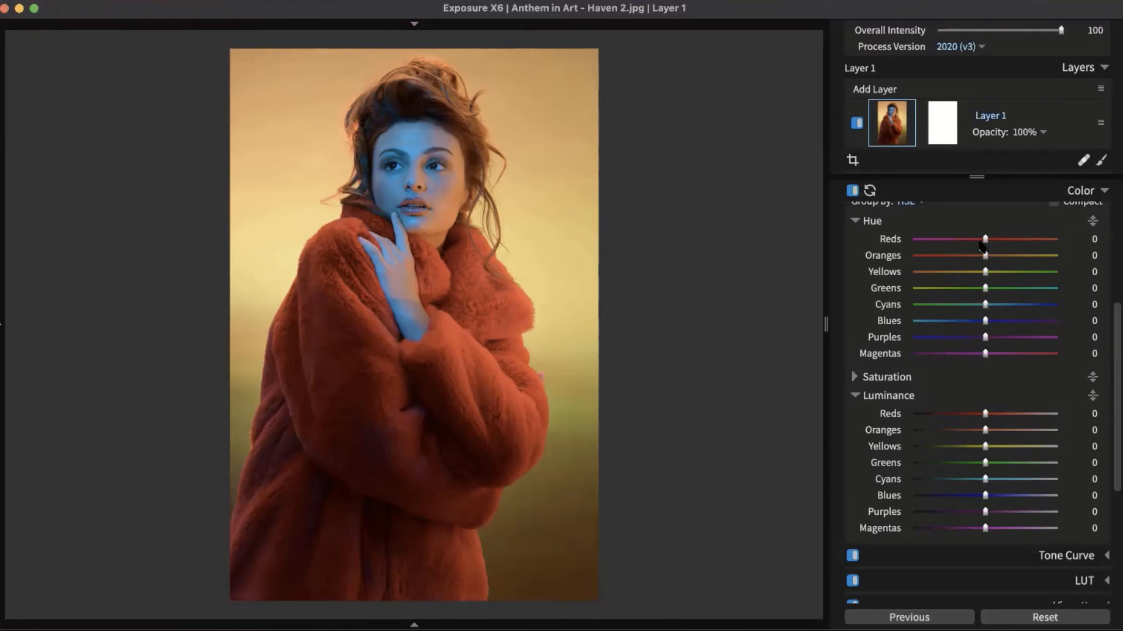
Step: Try strong Hue shifts on Reds, Oranges and Yellows, including Yellows at -100, resetting each to 0
{"action": "left_click_drag", "start_coordinate": [986, 245], "coordinate": [900, 275]}
{"action": "double_click", "coordinate": [944, 239]}
{"action": "double_click", "coordinate": [957, 258]}
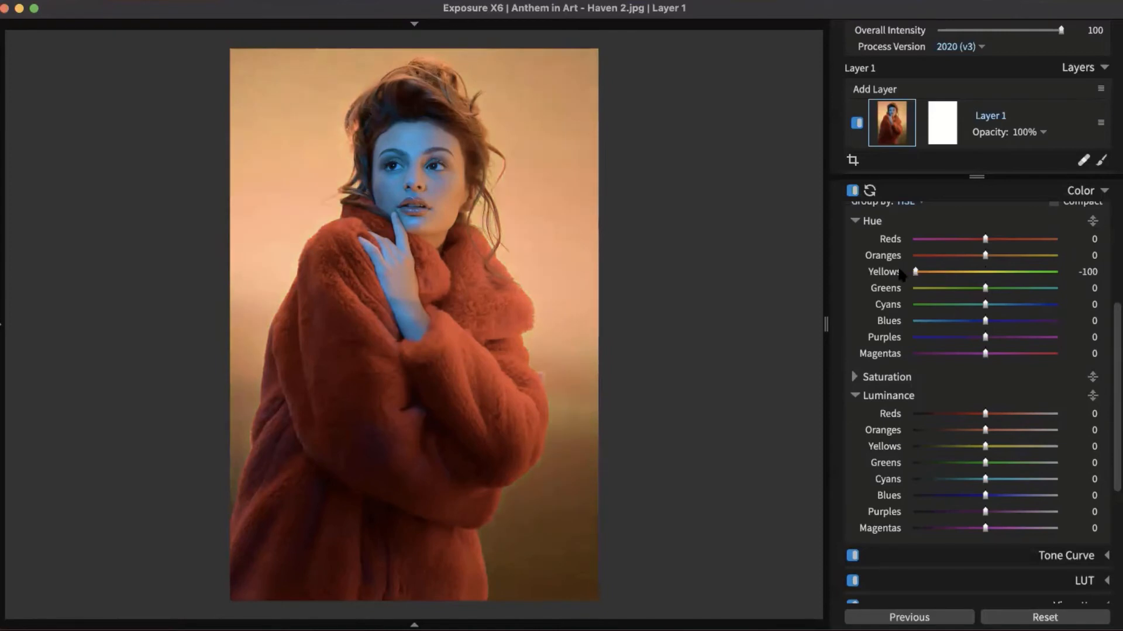
{"action": "double_click", "coordinate": [923, 275]}
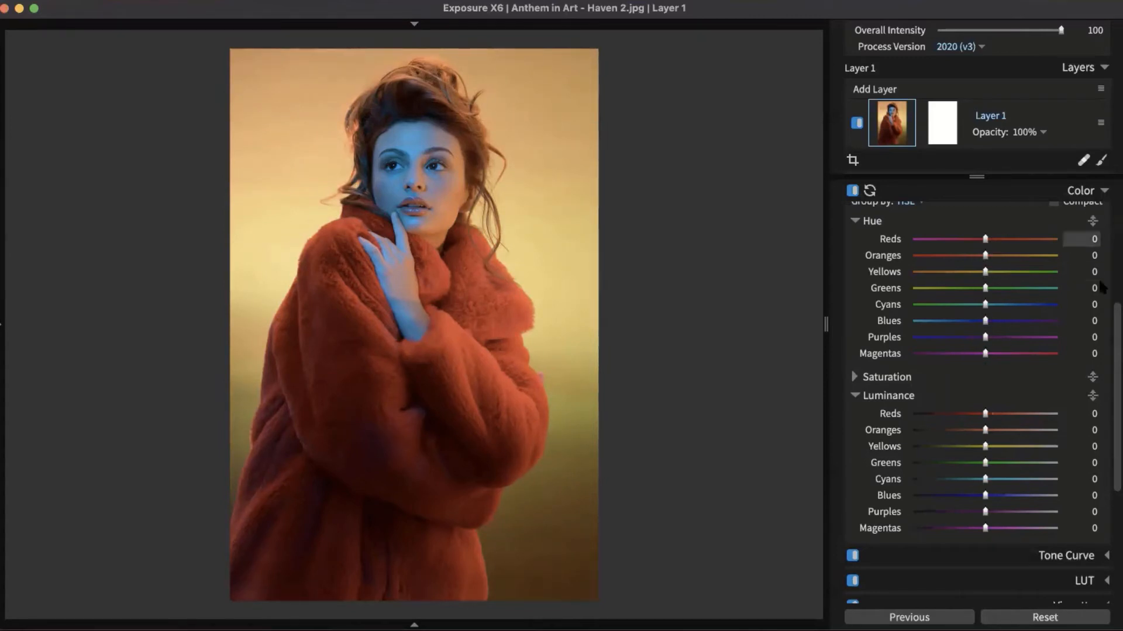
Step: Try the on-image Hue adjustment on the dark area of the background and undo the change
{"action": "scroll", "coordinate": [1099, 289], "scroll_direction": "up", "scroll_amount": 3}
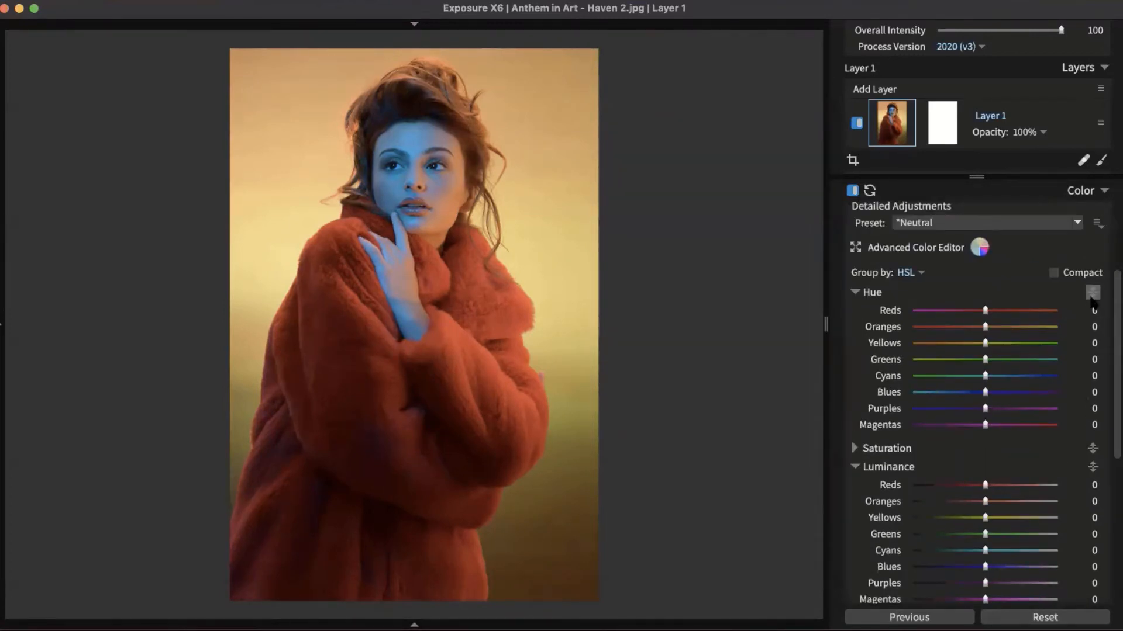
{"action": "left_click", "coordinate": [1091, 293]}
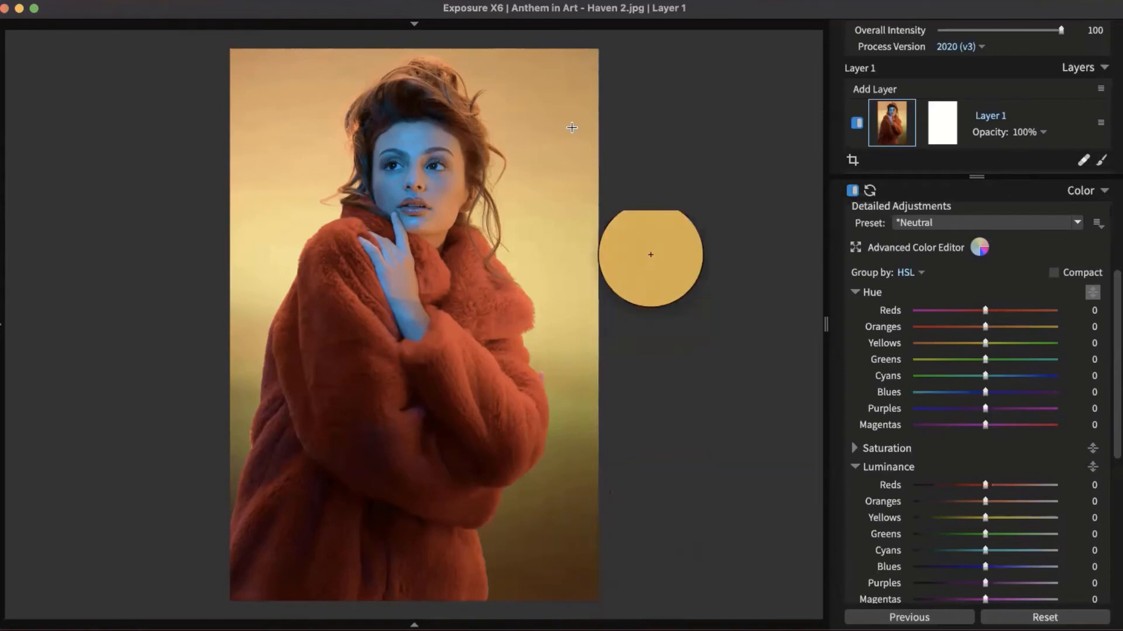
{"action": "left_click", "coordinate": [552, 518]}
{"action": "mouse_move", "coordinate": [552, 518]}
{"action": "left_mouse_down"}
{"action": "mouse_move", "coordinate": [549, 591]}
{"action": "mouse_move", "coordinate": [565, 424]}
{"action": "mouse_move", "coordinate": [546, 562]}
{"action": "mouse_move", "coordinate": [556, 459]}
{"action": "mouse_move", "coordinate": [549, 547]}
{"action": "mouse_move", "coordinate": [551, 495]}
{"action": "left_mouse_up"}
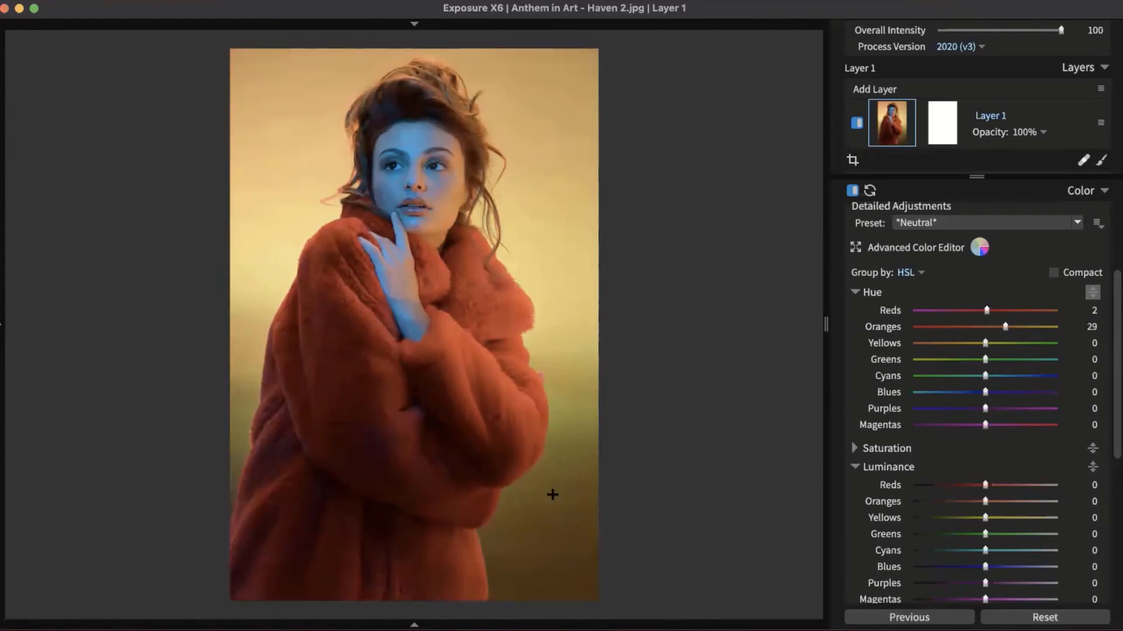
{"action": "key", "text": "super+z"}
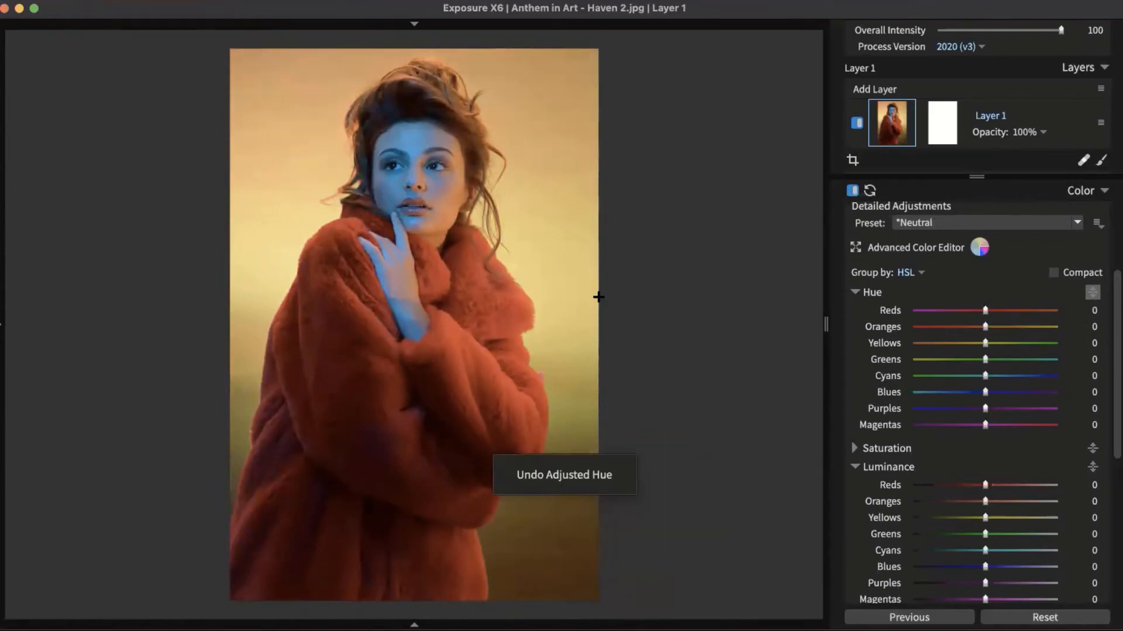
Step: Adjust the hue of the blue-lit face directly on the image, bringing Cyans to 28 and Blues to 12
{"action": "left_click", "coordinate": [1094, 294]}
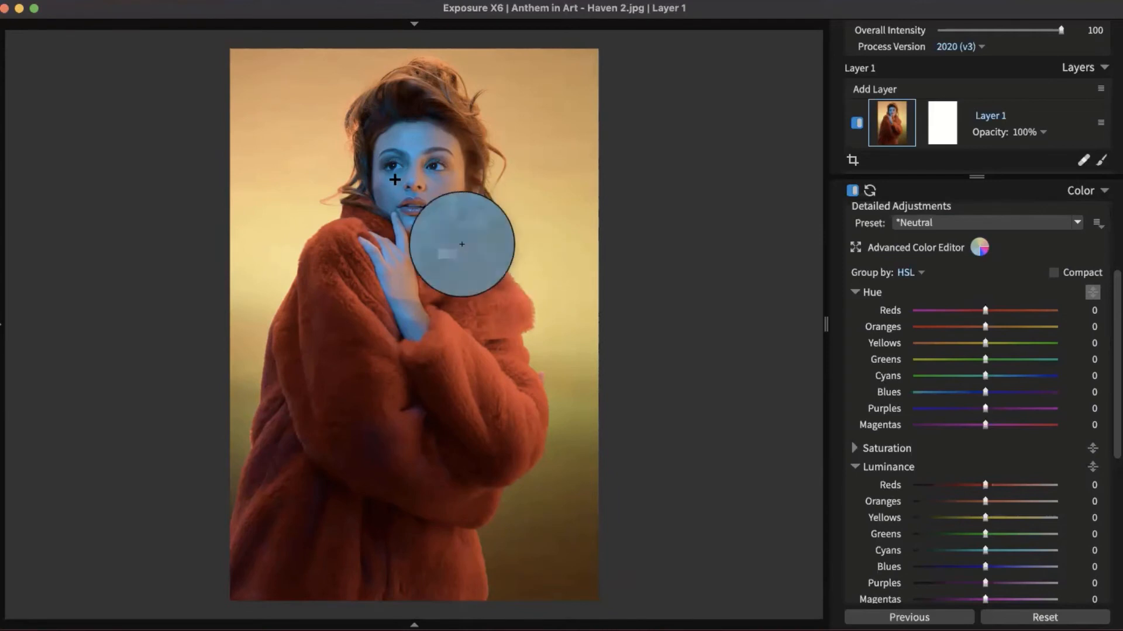
{"action": "left_click_drag", "start_coordinate": [408, 147], "coordinate": [427, 489]}
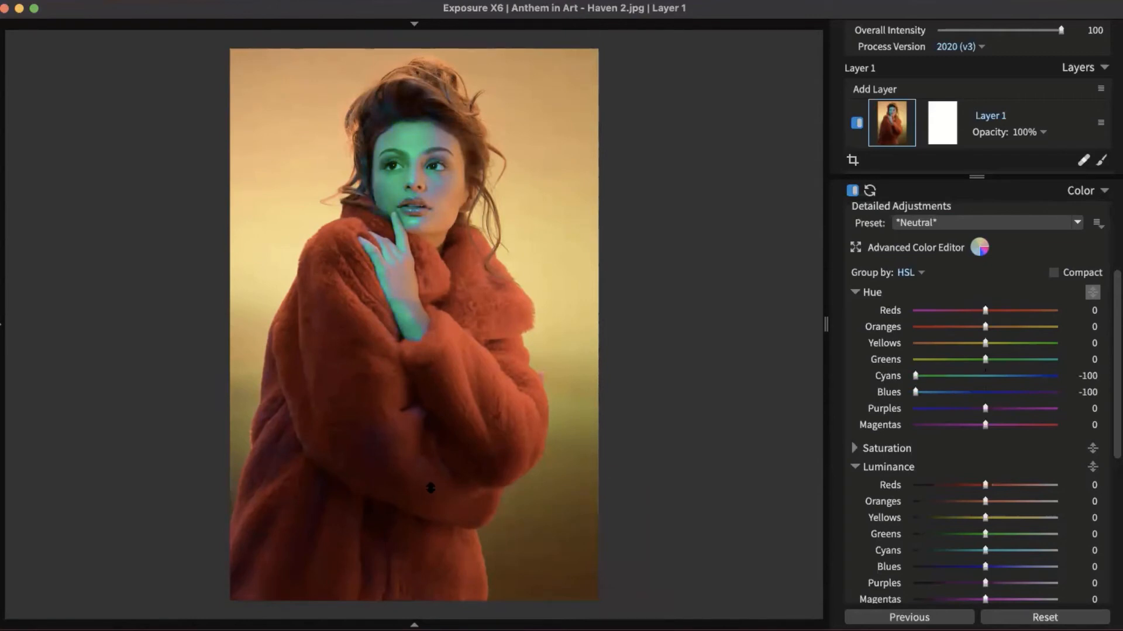
{"action": "left_click_drag", "start_coordinate": [425, 434], "coordinate": [480, 118]}
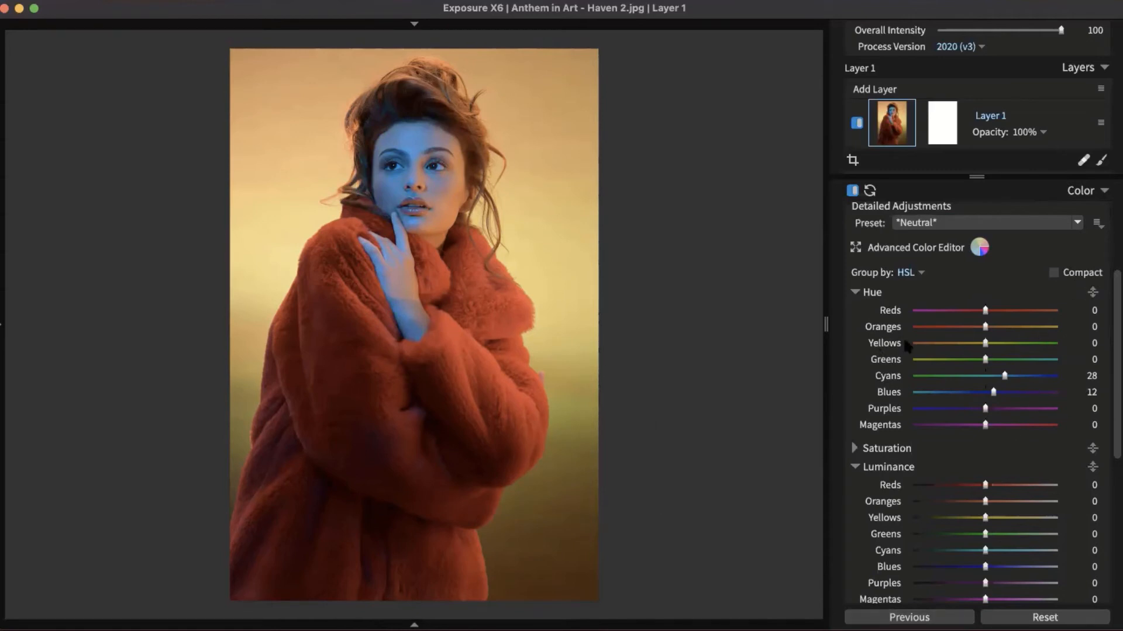
Step: Expand the Saturation group, try a higher Reds saturation, and bring it back down to 3
{"action": "left_click", "coordinate": [903, 448]}
{"action": "scroll", "coordinate": [975, 348], "scroll_direction": "down", "scroll_amount": 3}
{"action": "scroll", "coordinate": [974, 344], "scroll_direction": "up", "scroll_amount": 2}
{"action": "scroll", "coordinate": [955, 394], "scroll_direction": "down", "scroll_amount": 5}
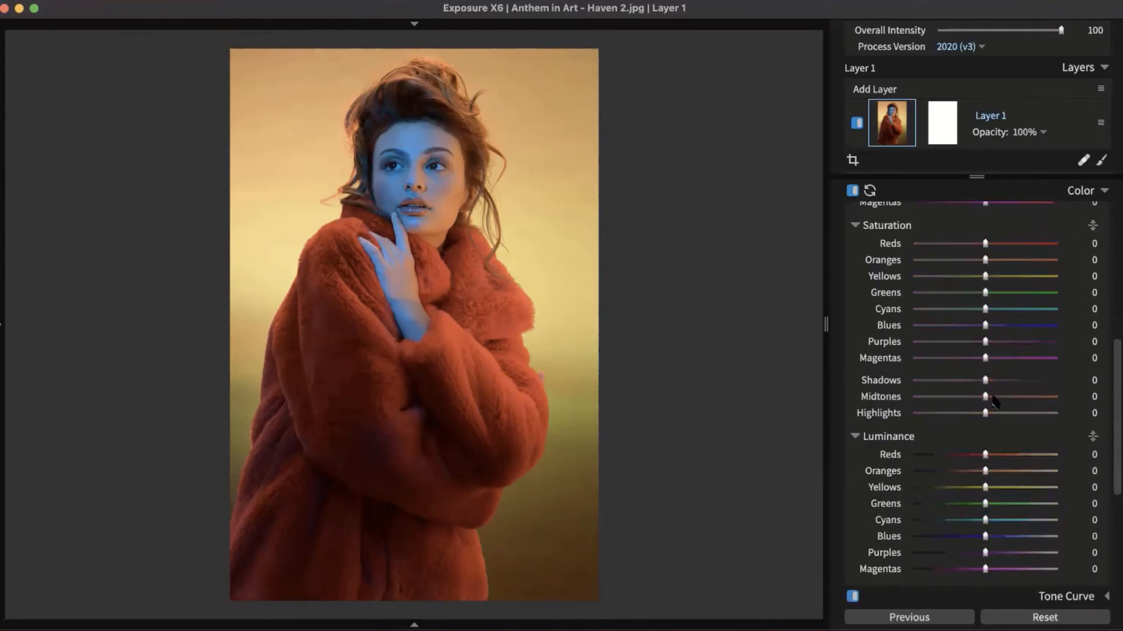
{"action": "scroll", "coordinate": [992, 400], "scroll_direction": "up", "scroll_amount": 1}
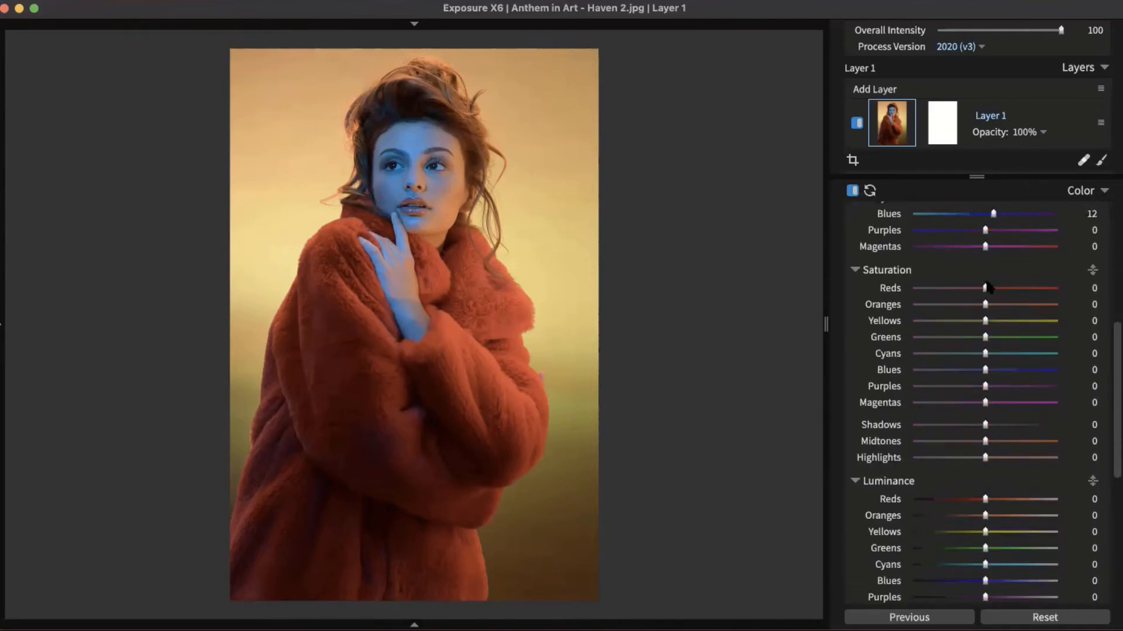
{"action": "left_click_drag", "start_coordinate": [986, 288], "coordinate": [1011, 298]}
{"action": "double_click", "coordinate": [1010, 289]}
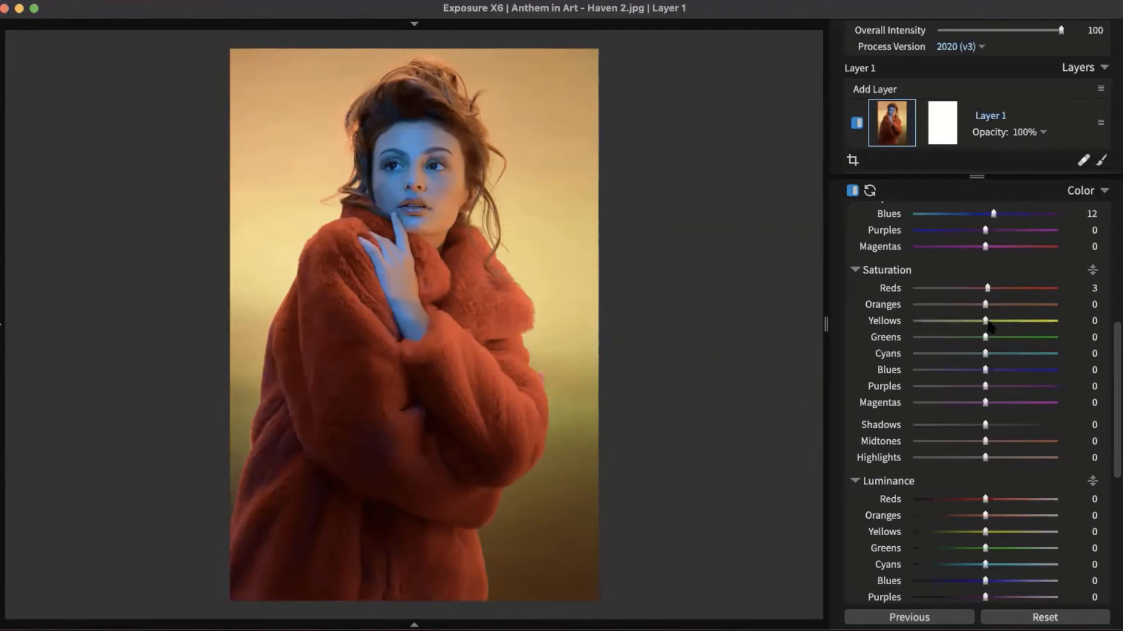
Step: Try boosting the Yellows saturation to 68 and beyond, and reset it to 0
{"action": "mouse_move", "coordinate": [993, 326]}
{"action": "left_mouse_down"}
{"action": "mouse_move", "coordinate": [1033, 328]}
{"action": "mouse_move", "coordinate": [1007, 338]}
{"action": "left_mouse_up"}
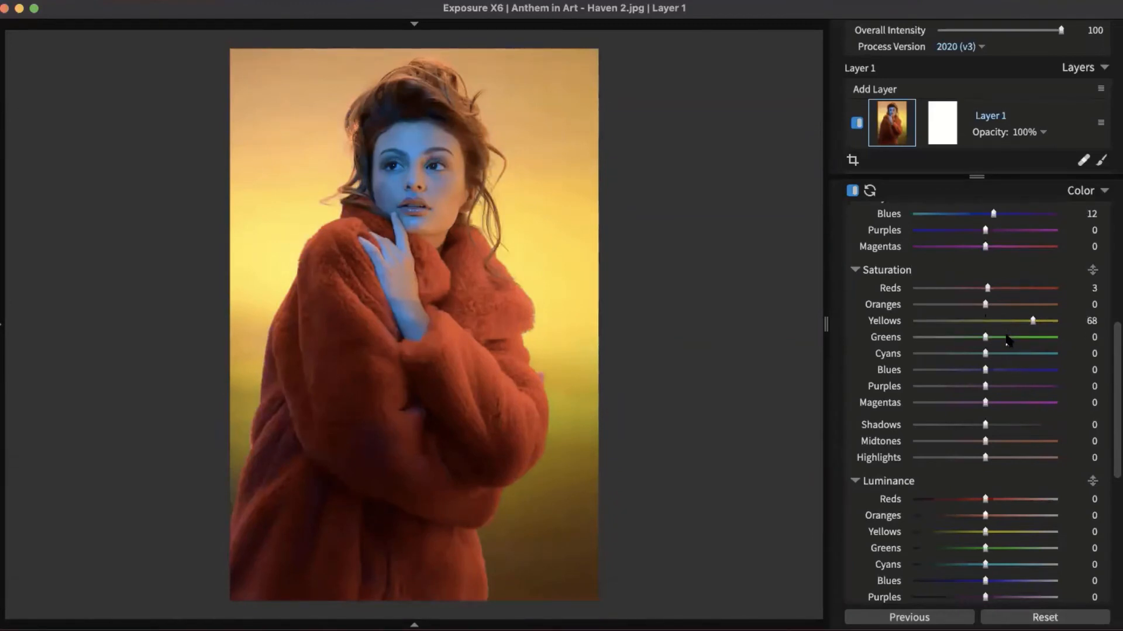
{"action": "mouse_move", "coordinate": [1033, 327]}
{"action": "left_mouse_down"}
{"action": "mouse_move", "coordinate": [997, 327]}
{"action": "mouse_move", "coordinate": [1040, 331]}
{"action": "left_mouse_up"}
{"action": "double_click", "coordinate": [1040, 330]}
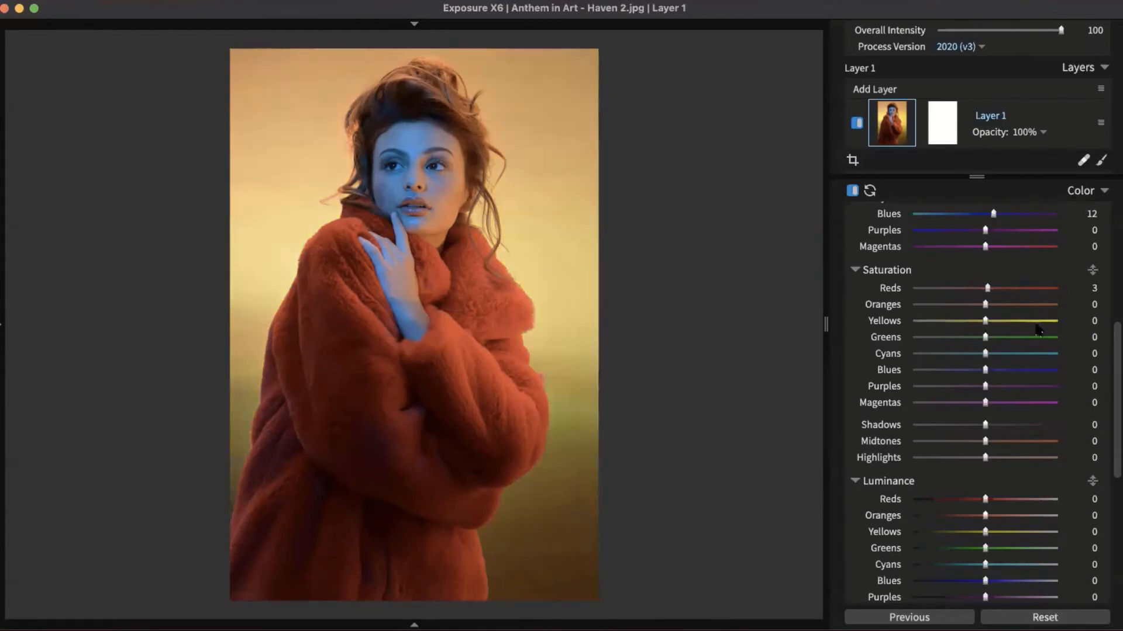
Step: Boost the Reds saturation to intensify the coat, settling on 27
{"action": "mouse_move", "coordinate": [988, 289]}
{"action": "left_mouse_down"}
{"action": "mouse_move", "coordinate": [1047, 289]}
{"action": "mouse_move", "coordinate": [1007, 288]}
{"action": "left_mouse_up"}
{"action": "left_click_drag", "start_coordinate": [1042, 290], "coordinate": [1006, 288]}
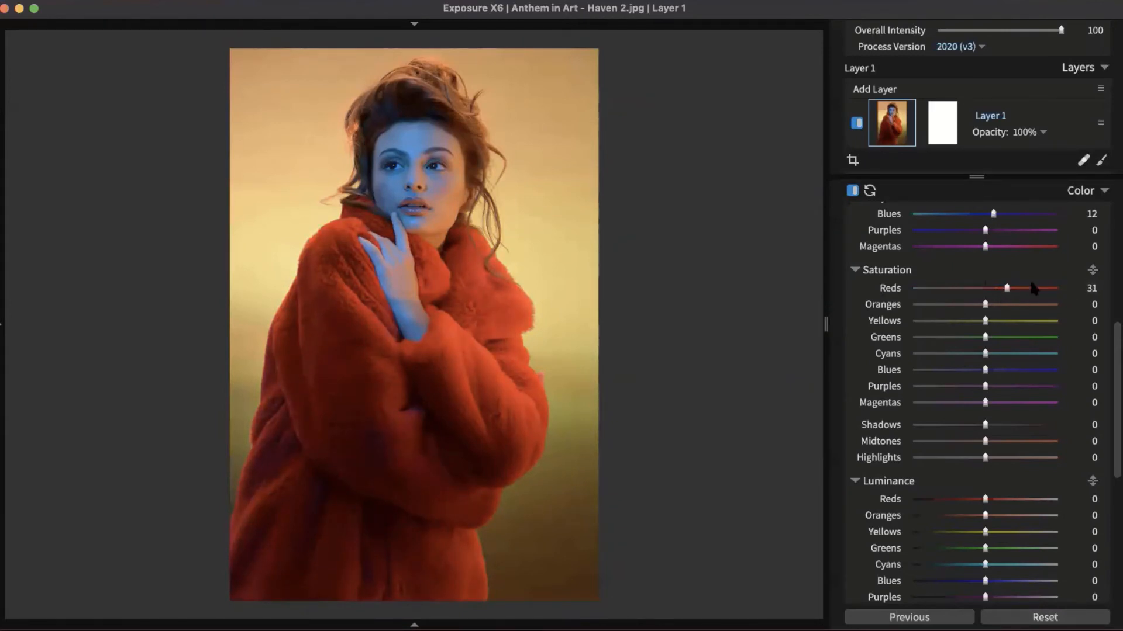
{"action": "left_click_drag", "start_coordinate": [1006, 288], "coordinate": [1006, 294]}
Step: Fine-tune the Reds saturation in large and small increments to 11
{"action": "left_click", "coordinate": [1073, 288]}
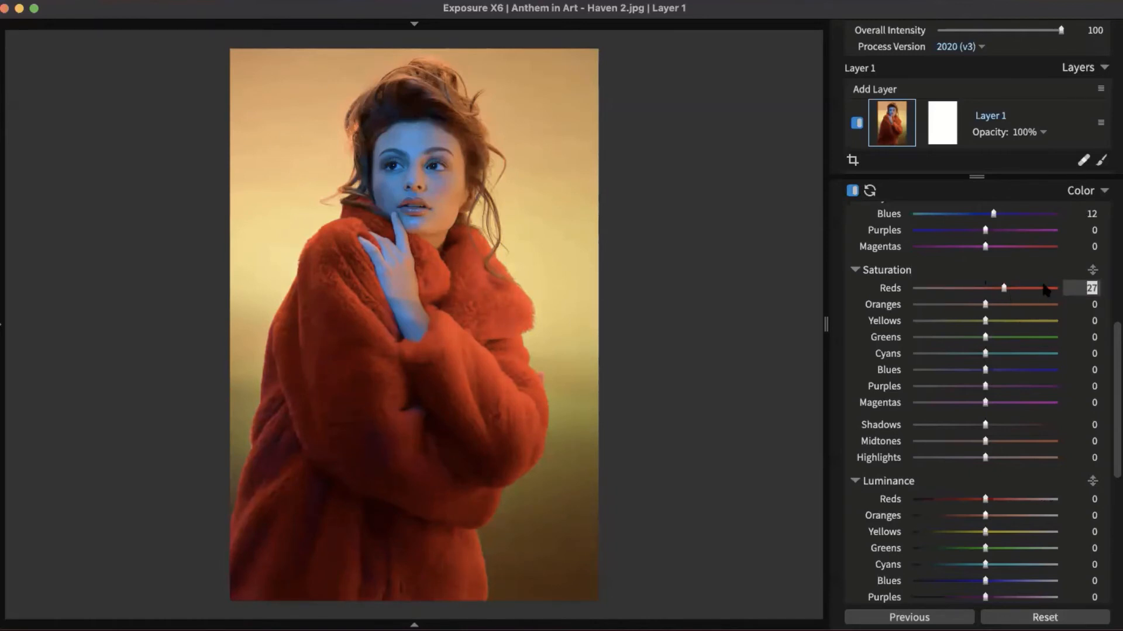
{"action": "key", "text": "shift+Up"}
{"action": "key", "text": "shift+Down"}
{"action": "key", "text": "shift+Down"}
{"action": "key", "text": "shift+Up"}
{"action": "key", "text": "shift+Up"}
{"action": "key", "text": "shift+Up"}
{"action": "key", "text": "shift+Up"}
{"action": "key", "text": "shift+Down"}
{"action": "key", "text": "shift+Down"}
{"action": "key", "text": "shift+Down"}
{"action": "key", "text": "shift+Down"}
{"action": "key", "text": "shift+Down"}
{"action": "key", "text": "shift+Up"}
{"action": "key", "text": "shift+Up"}
{"action": "key", "text": "Up"}
{"action": "key", "text": "Up"}
{"action": "key", "text": "Up"}
{"action": "key", "text": "Down"}
{"action": "key", "text": "Down"}
{"action": "key", "text": "Down"}
{"action": "key", "text": "Down"}
{"action": "key", "text": "Down"}
{"action": "key", "text": "Down"}
{"action": "key", "text": "Down"}
{"action": "key", "text": "Down"}
{"action": "key", "text": "Down"}
{"action": "key", "text": "Down"}
{"action": "key", "text": "Down"}
{"action": "key", "text": "Down"}
{"action": "key", "text": "Down"}
{"action": "key", "text": "Down"}
{"action": "key", "text": "Down"}
{"action": "key", "text": "Down"}
{"action": "key", "text": "Down"}
{"action": "key", "text": "Down"}
Step: Set the Oranges saturation to 16
{"action": "left_click", "coordinate": [1083, 305]}
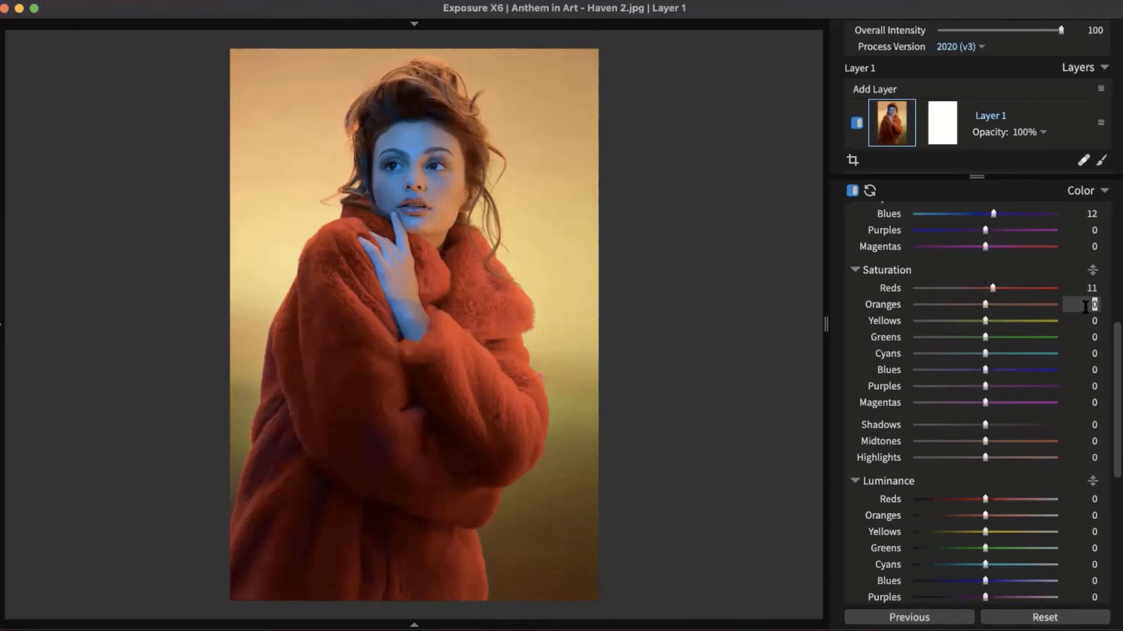
{"action": "type", "text": "1"}
{"action": "key", "text": "Up"}
{"action": "key", "text": "Up"}
{"action": "key", "text": "Up"}
{"action": "key", "text": "Up"}
{"action": "key", "text": "Up"}
{"action": "key", "text": "Up"}
{"action": "key", "text": "Up"}
{"action": "key", "text": "Up"}
{"action": "key", "text": "Up"}
{"action": "key", "text": "Up"}
{"action": "key", "text": "Up"}
Step: Test the Highlights and Shadows saturation, leaving both at 0, and set Midtones to -7 and Blues to 10
{"action": "mouse_move", "coordinate": [986, 458]}
{"action": "left_mouse_down"}
{"action": "mouse_move", "coordinate": [1027, 458]}
{"action": "mouse_move", "coordinate": [886, 459]}
{"action": "mouse_move", "coordinate": [985, 458]}
{"action": "left_mouse_up"}
{"action": "left_click_drag", "start_coordinate": [985, 425], "coordinate": [997, 429]}
{"action": "double_click", "coordinate": [995, 425]}
{"action": "left_click_drag", "start_coordinate": [985, 442], "coordinate": [980, 441]}
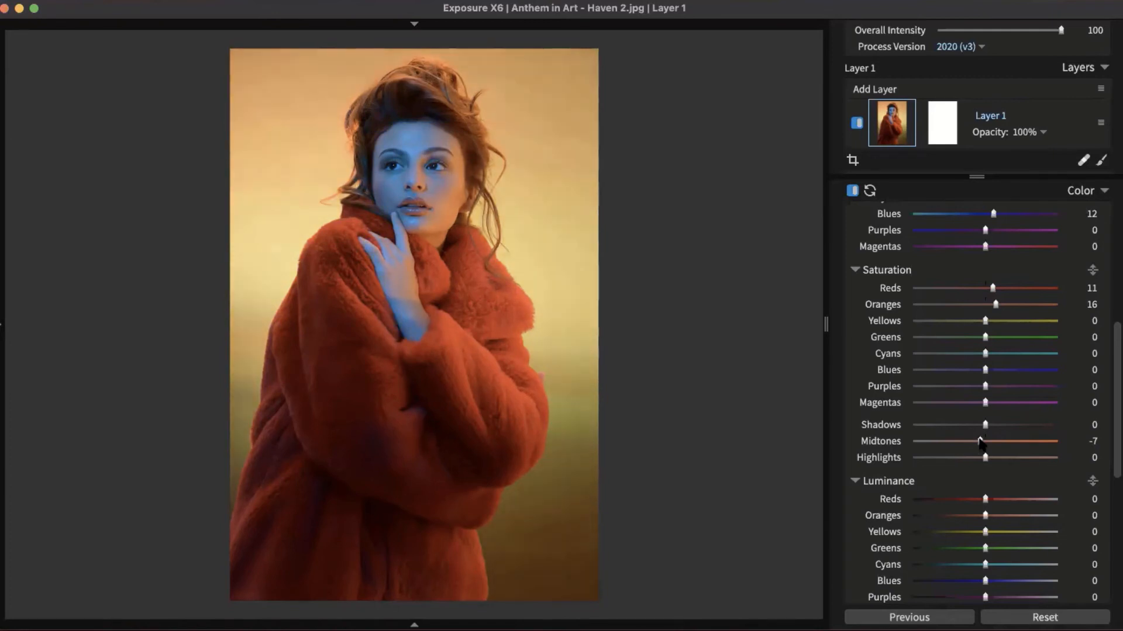
{"action": "left_click_drag", "start_coordinate": [985, 369], "coordinate": [992, 369]}
Step: Compare the portrait with the Color adjustments turned off and on, leaving them on
{"action": "scroll", "coordinate": [1001, 464], "scroll_direction": "down", "scroll_amount": 2}
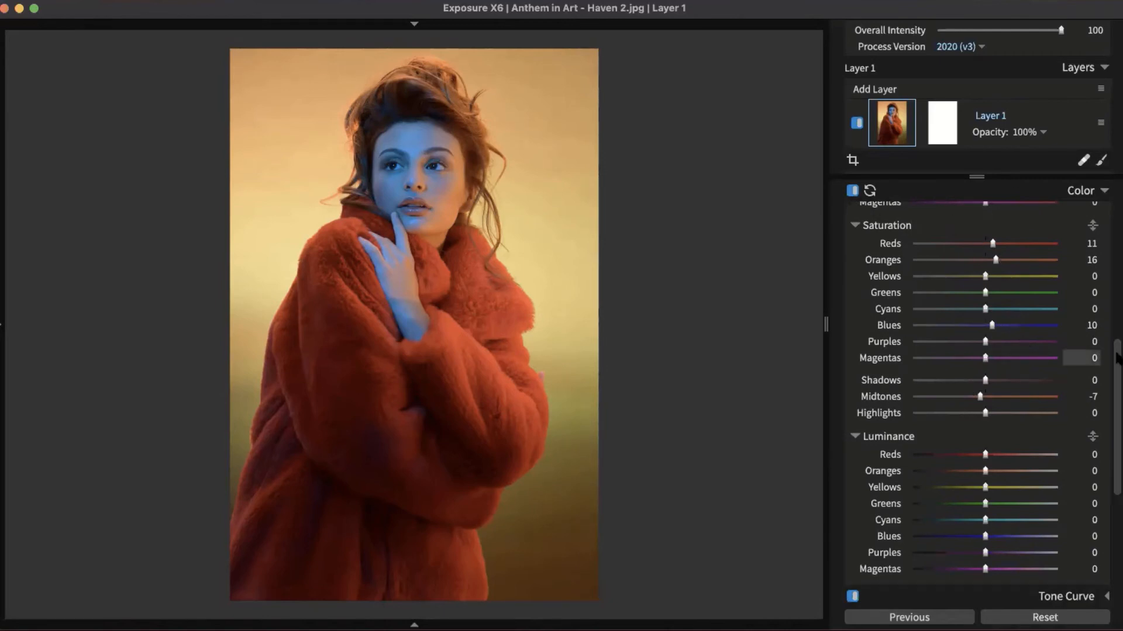
{"action": "scroll", "coordinate": [1117, 358], "scroll_direction": "up", "scroll_amount": 10}
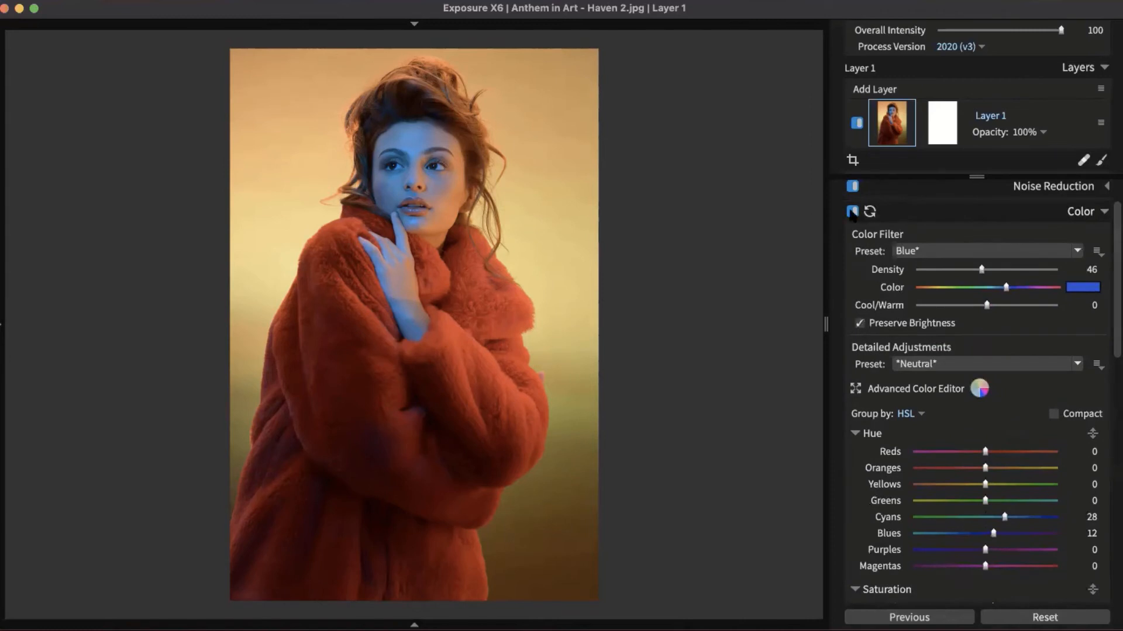
{"action": "left_click", "coordinate": [852, 212]}
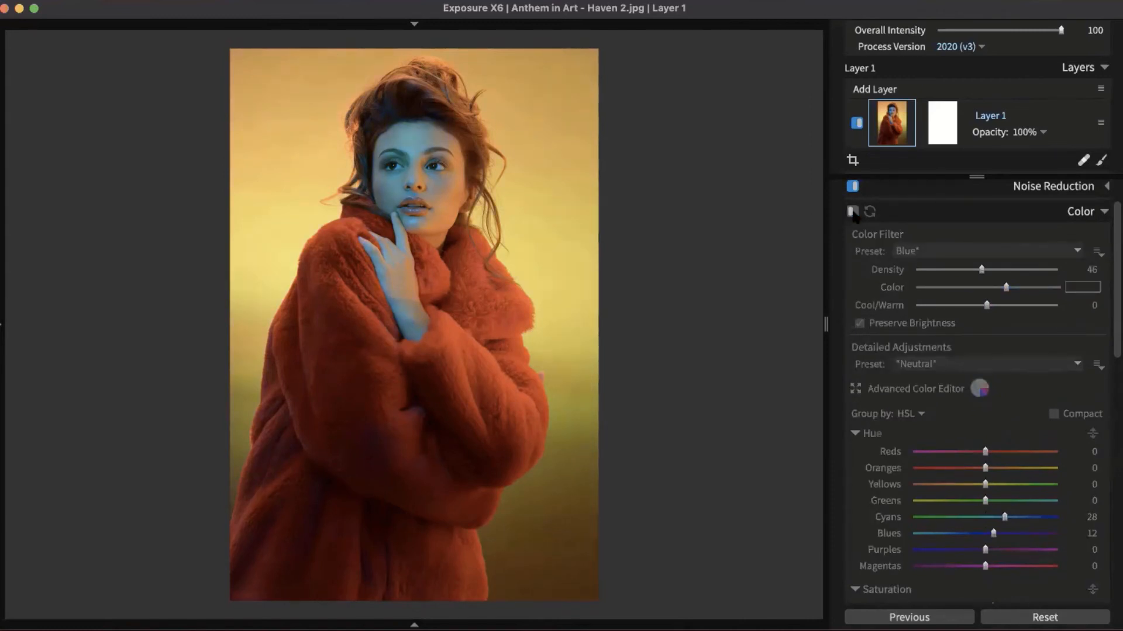
{"action": "left_click", "coordinate": [852, 212]}
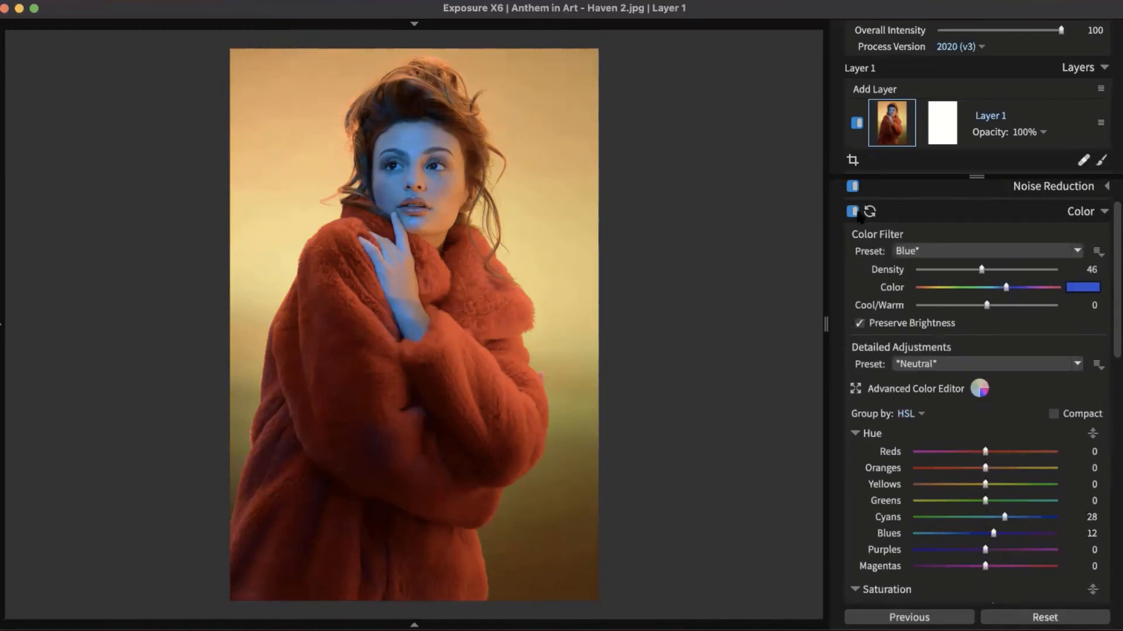
{"action": "left_click", "coordinate": [852, 212]}
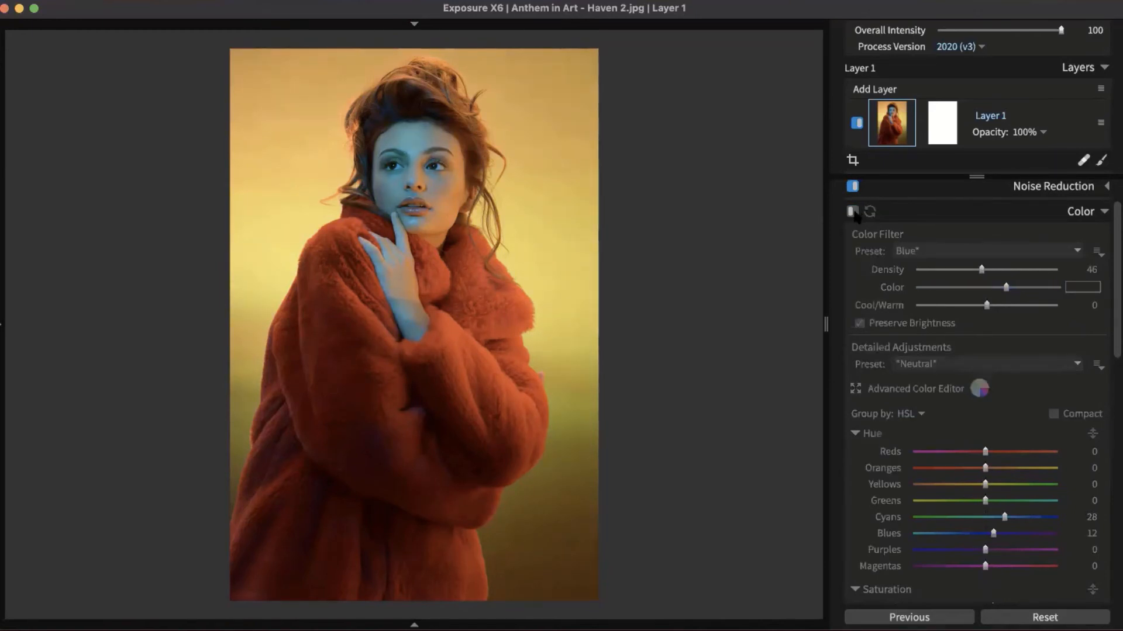
{"action": "left_click", "coordinate": [852, 212]}
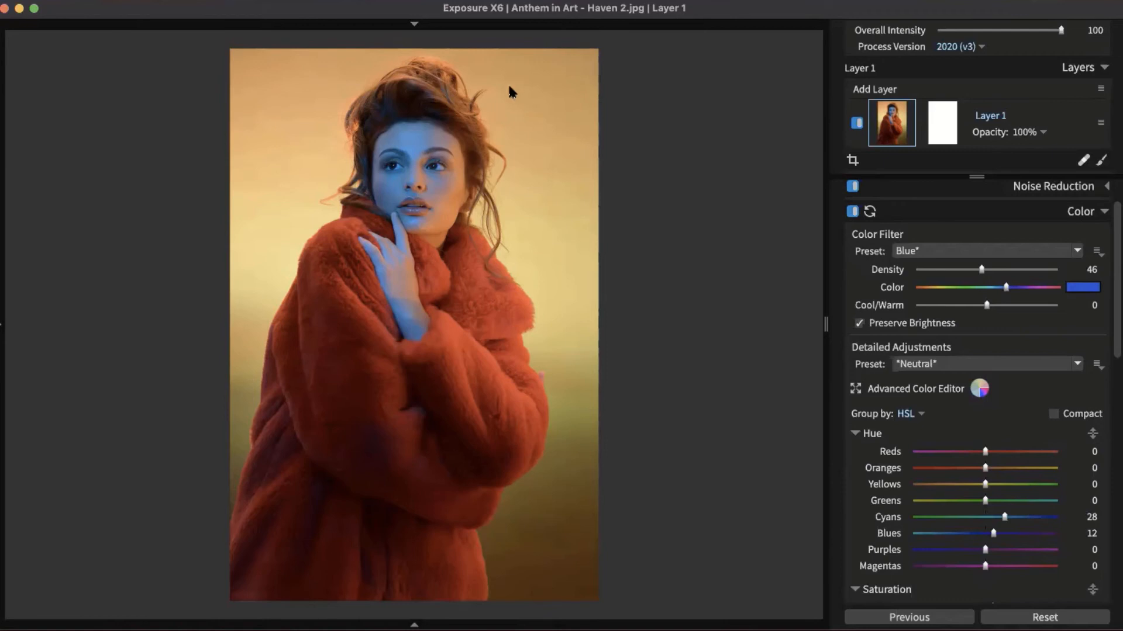
Step: Adjust luminance by sampling the orange backdrop in the photo, settling on Oranges -4 and Reds 1
{"action": "scroll", "coordinate": [1017, 333], "scroll_direction": "down", "scroll_amount": 10}
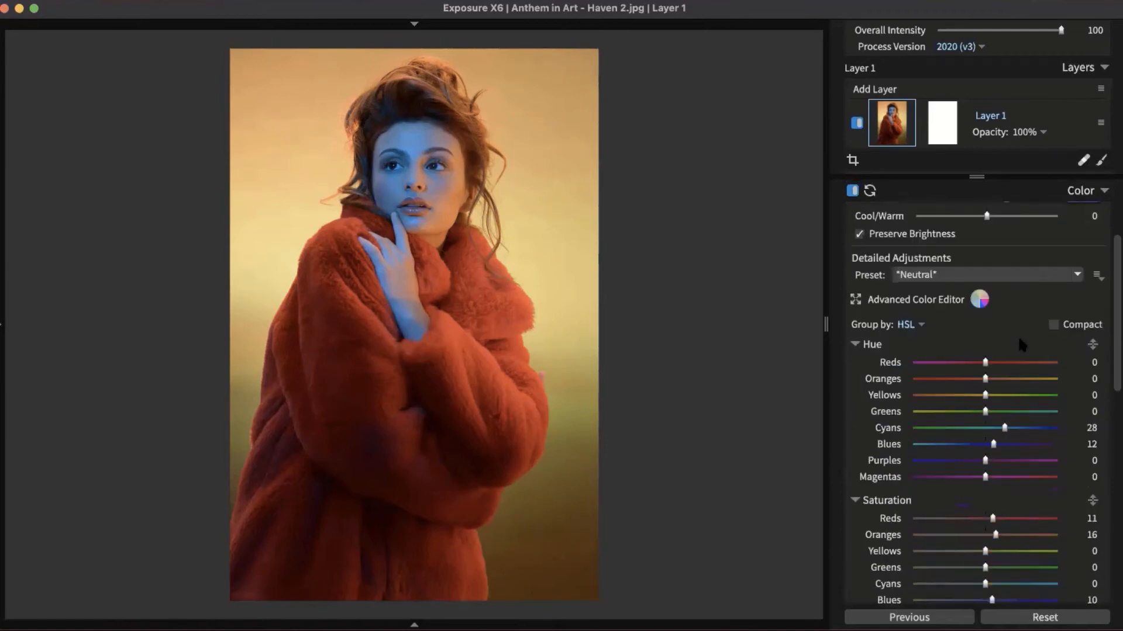
{"action": "scroll", "coordinate": [1021, 342], "scroll_direction": "down", "scroll_amount": 4}
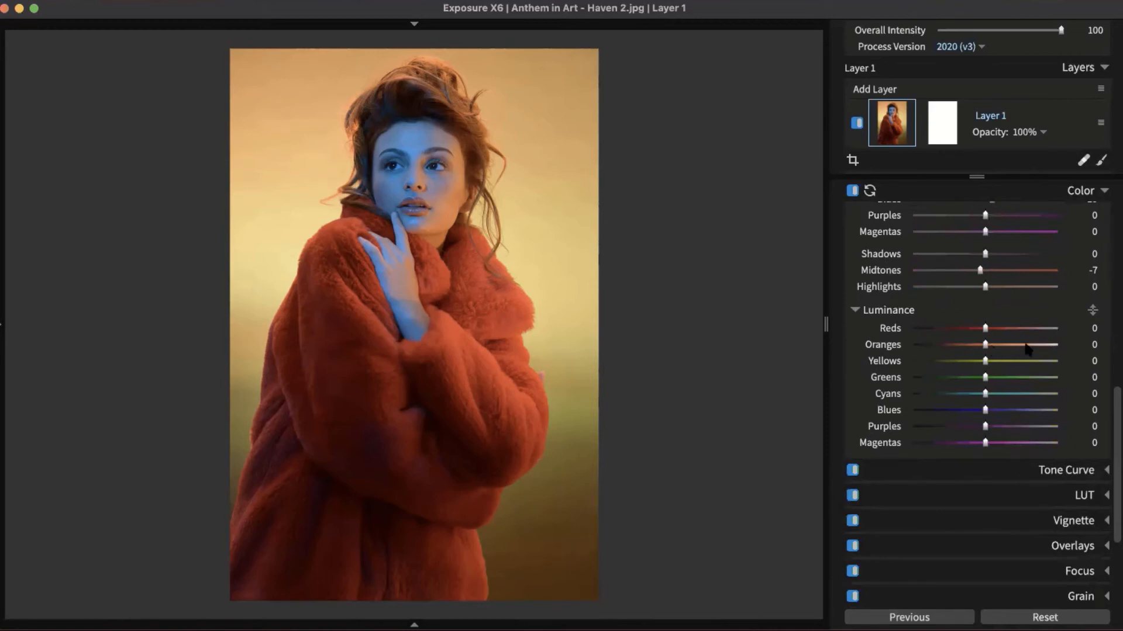
{"action": "left_click", "coordinate": [1092, 311]}
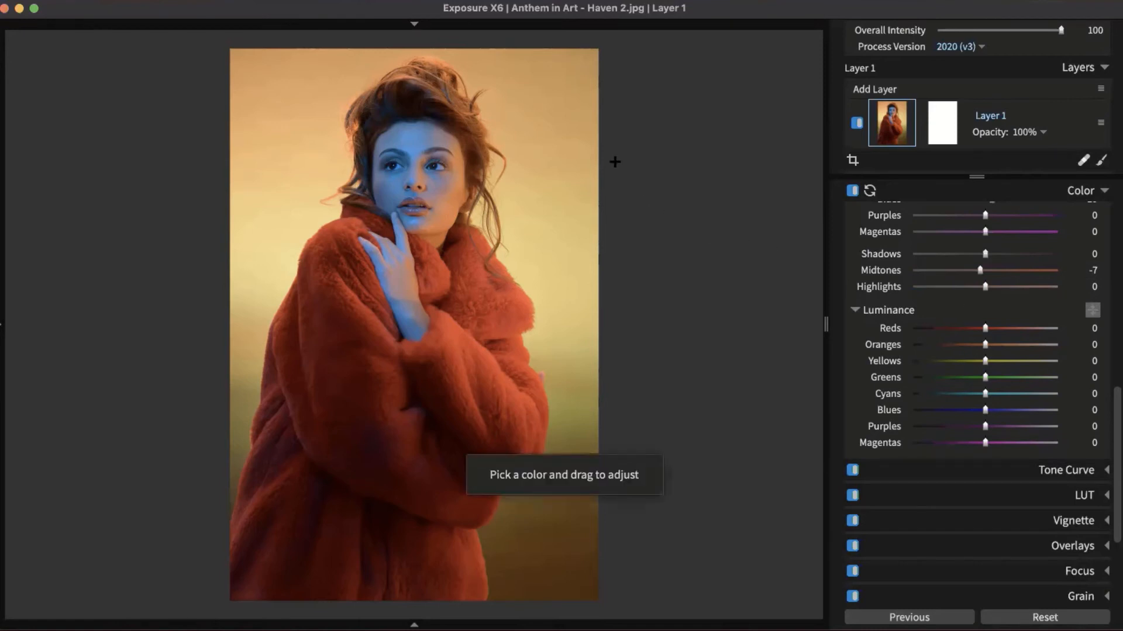
{"action": "left_click_drag", "start_coordinate": [564, 86], "coordinate": [605, 88]}
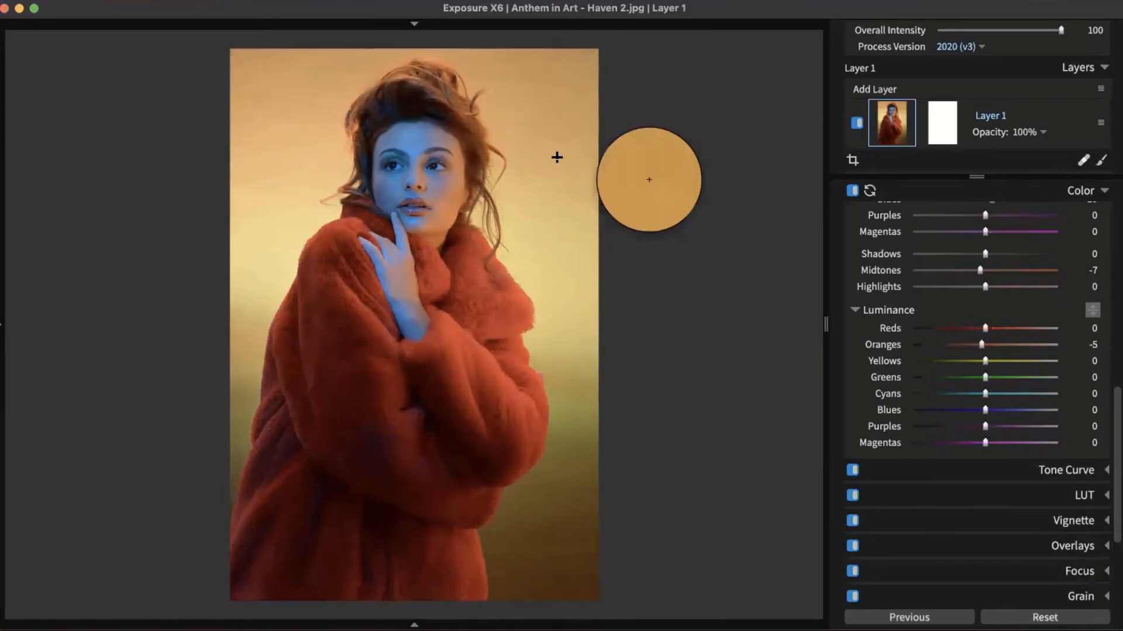
{"action": "left_click_drag", "start_coordinate": [534, 113], "coordinate": [536, 128]}
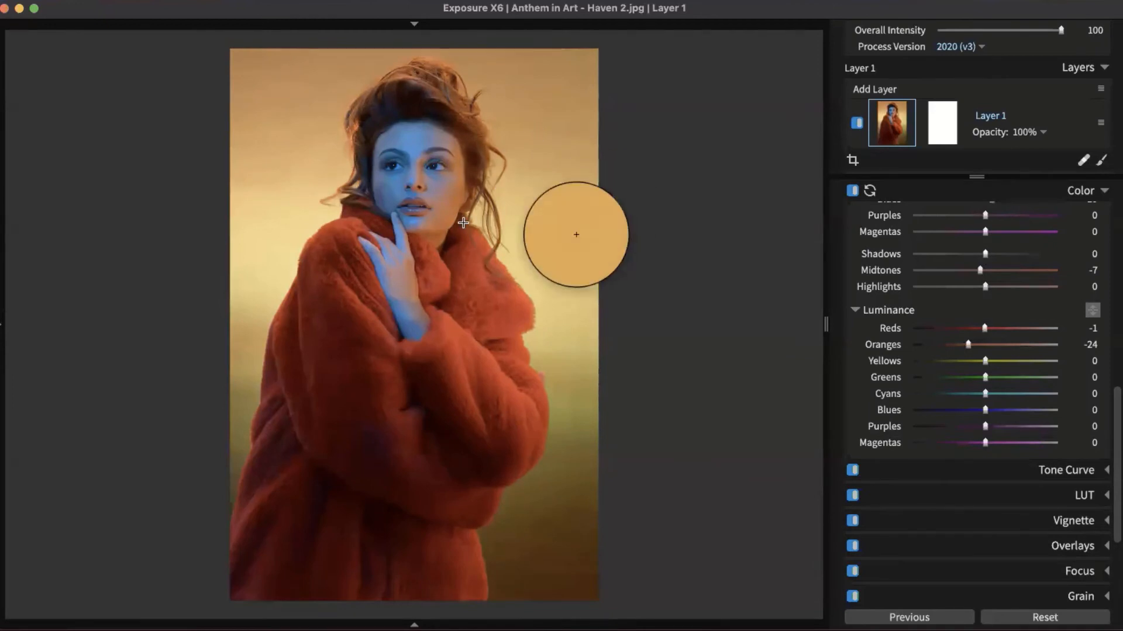
{"action": "left_click_drag", "start_coordinate": [529, 104], "coordinate": [528, 89]}
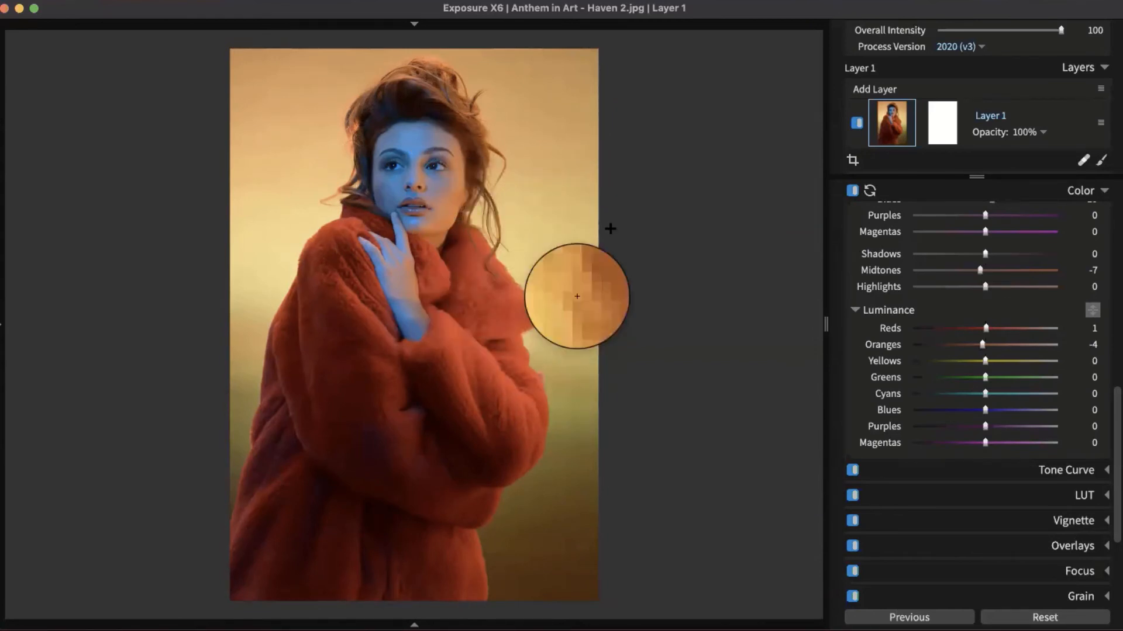
{"action": "left_click", "coordinate": [1092, 310]}
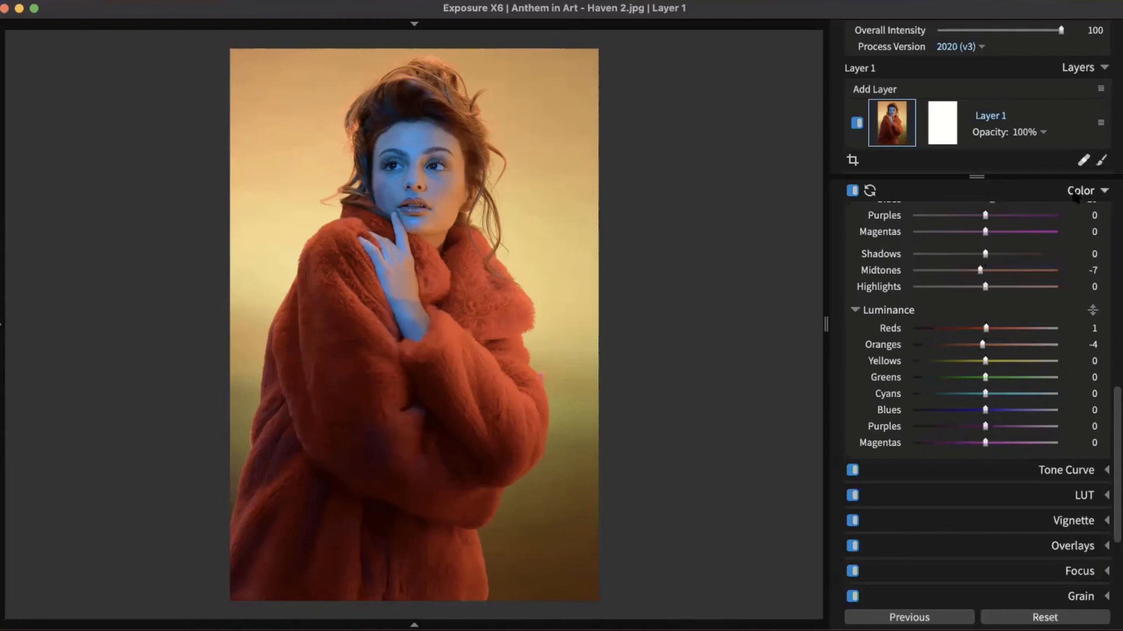
Step: Return to the thumbnail grid and open the red-labelled full-length photo of the model in the yellow jacket
{"action": "key", "text": "g"}
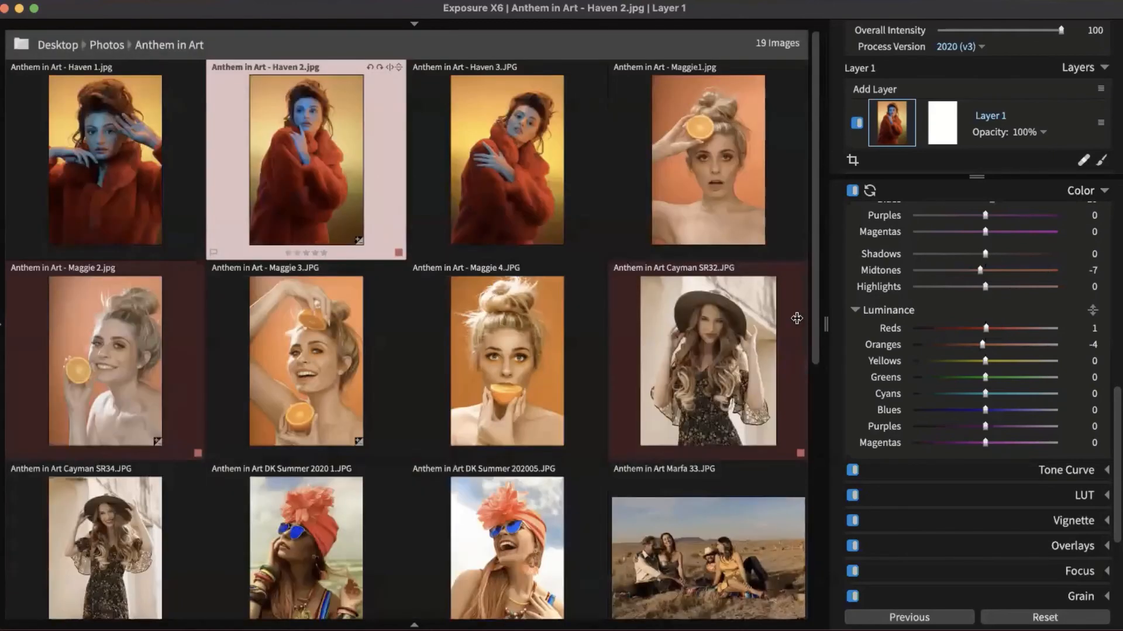
{"action": "scroll", "coordinate": [464, 328], "scroll_direction": "down", "scroll_amount": 10}
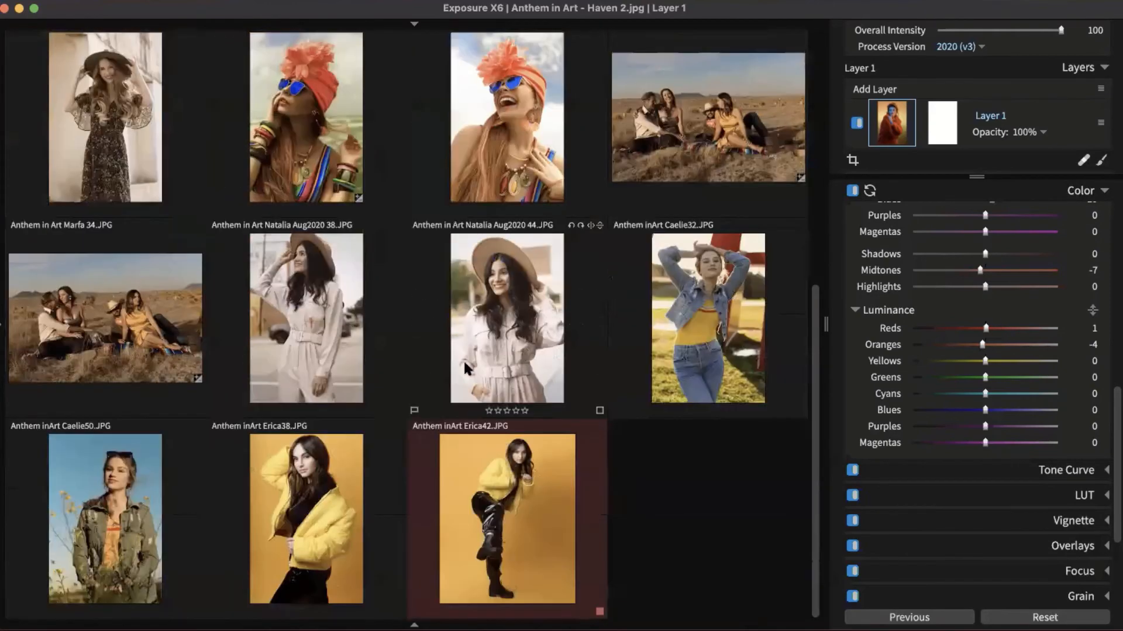
{"action": "double_click", "coordinate": [513, 505]}
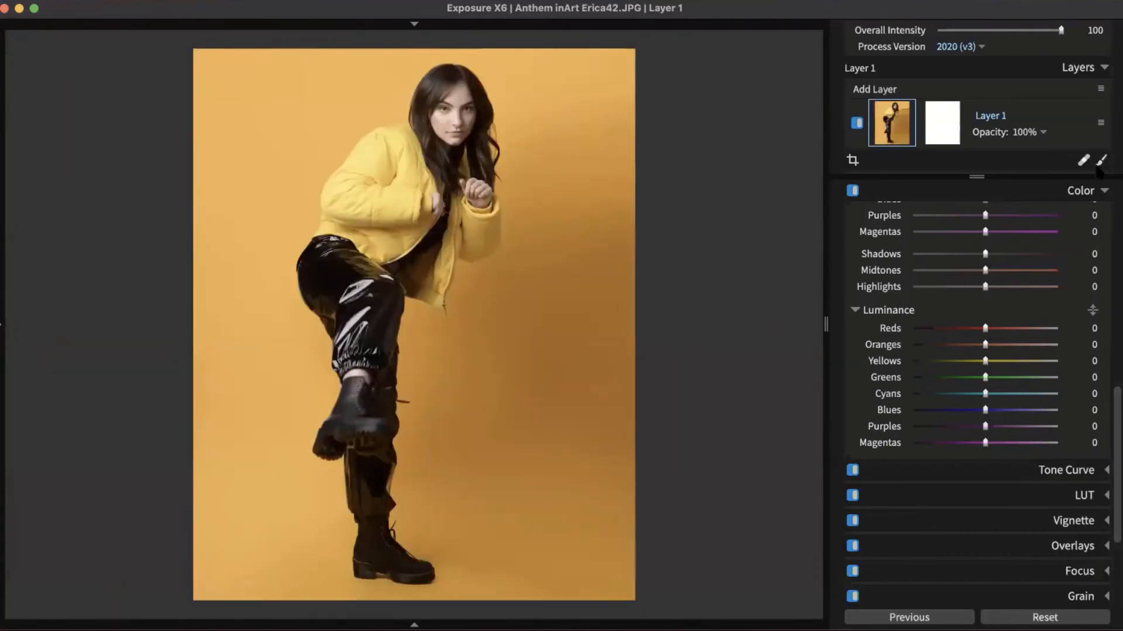
Step: Show the Tone Curve settings and switch the curve to the Red channel
{"action": "scroll", "coordinate": [935, 372], "scroll_direction": "down", "scroll_amount": 5}
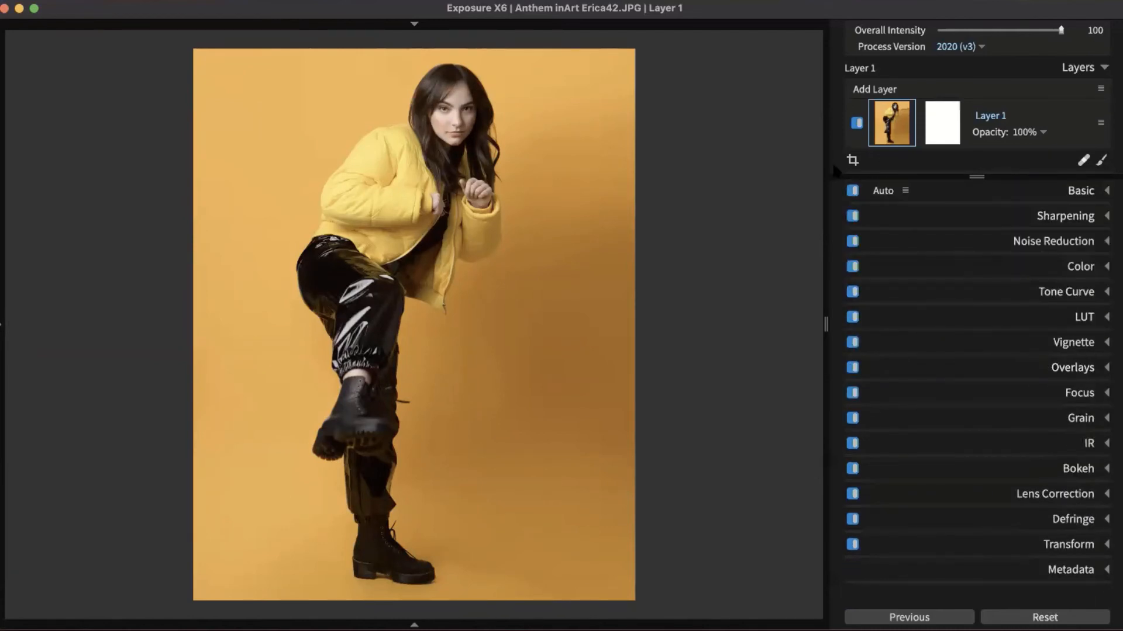
{"action": "left_click", "coordinate": [1064, 291]}
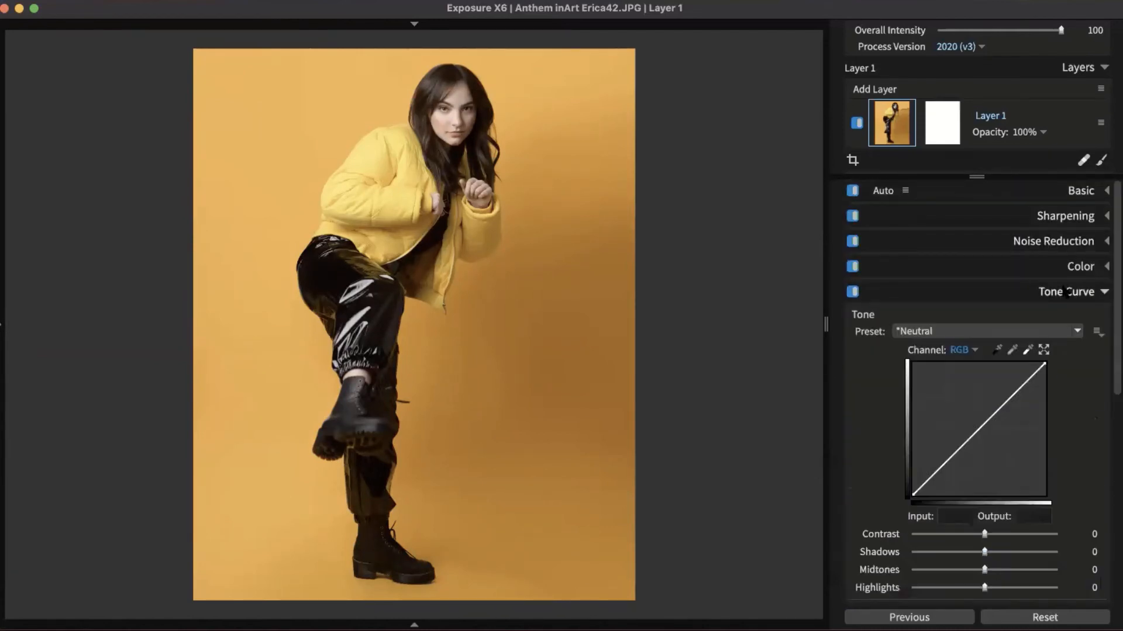
{"action": "scroll", "coordinate": [1061, 293], "scroll_direction": "down", "scroll_amount": 2}
{"action": "scroll", "coordinate": [1062, 292], "scroll_direction": "down", "scroll_amount": 1}
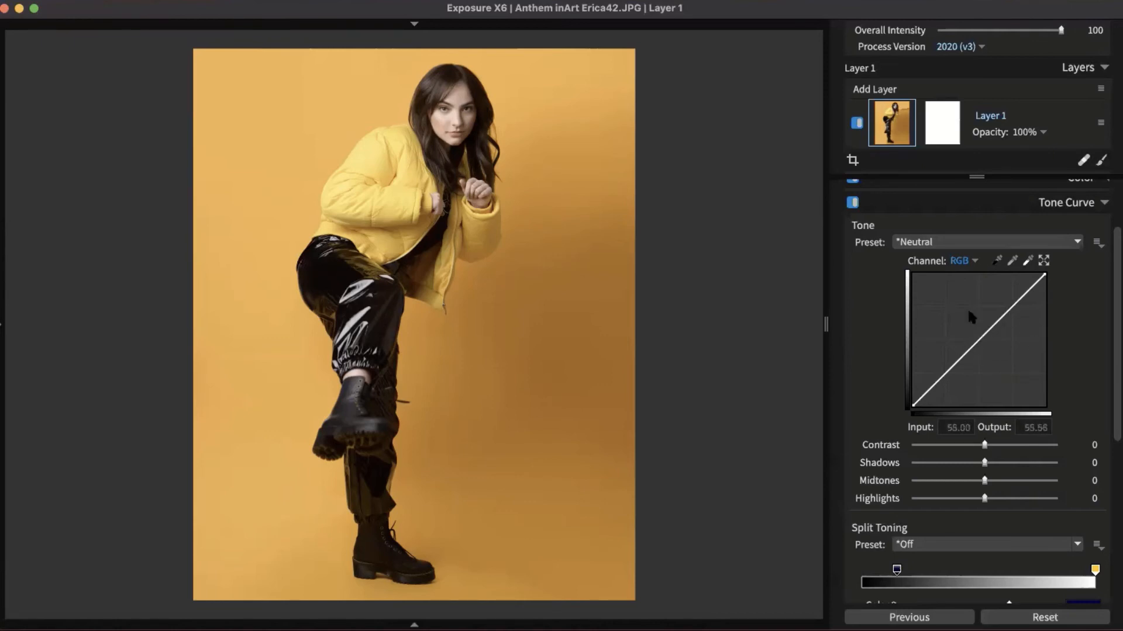
{"action": "left_click", "coordinate": [970, 262]}
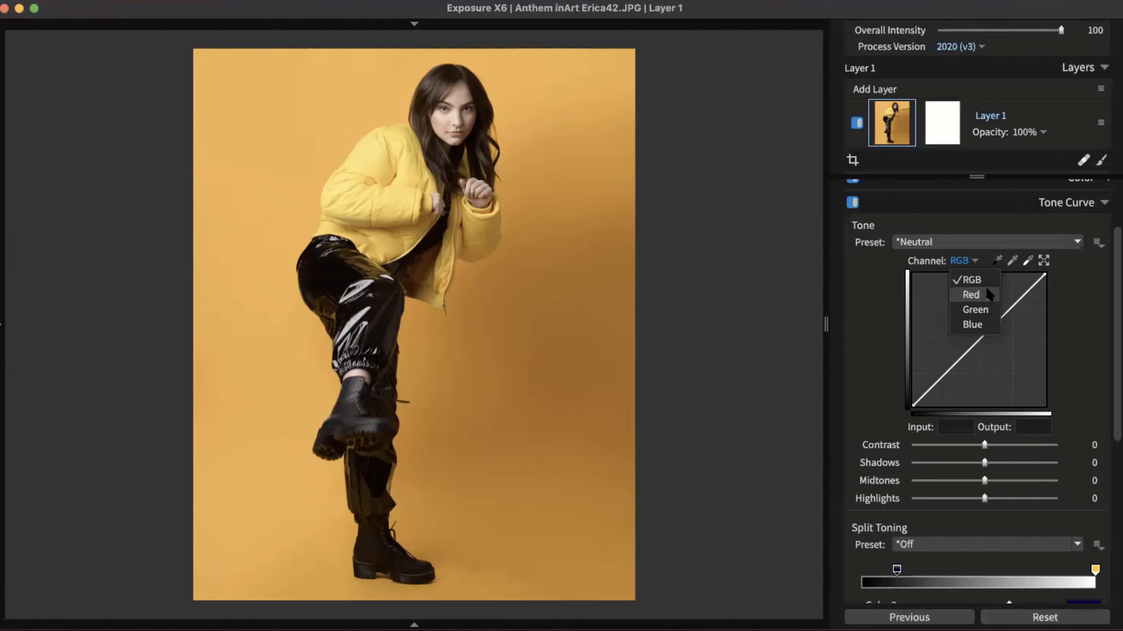
{"action": "left_click", "coordinate": [972, 295]}
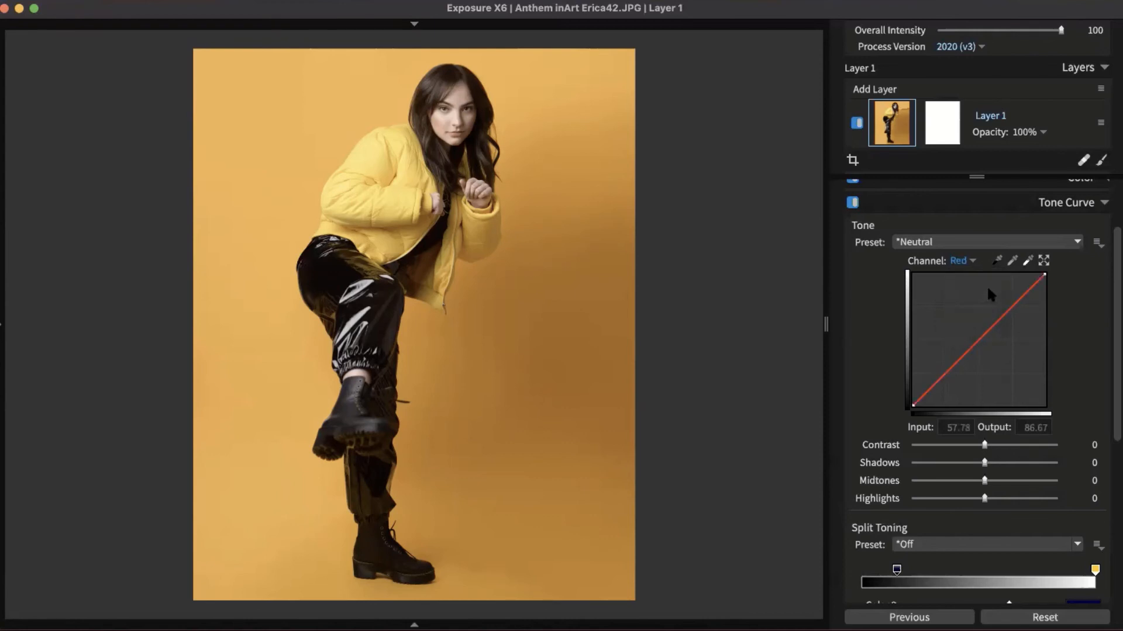
Step: Try lowering a midtone point on the Red curve, and remove the point from the curve
{"action": "left_click", "coordinate": [978, 340]}
{"action": "left_click_drag", "start_coordinate": [978, 340], "coordinate": [979, 349]}
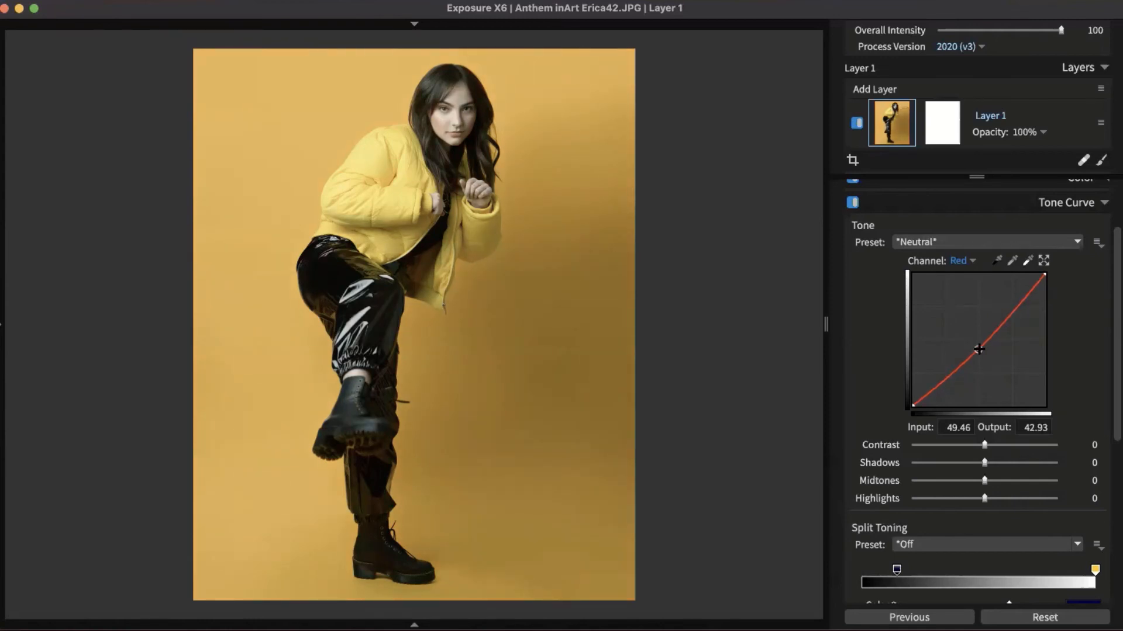
{"action": "mouse_move", "coordinate": [978, 351]}
{"action": "left_mouse_down"}
{"action": "mouse_move", "coordinate": [979, 367]}
{"action": "mouse_move", "coordinate": [977, 326]}
{"action": "mouse_move", "coordinate": [977, 347]}
{"action": "left_mouse_up"}
{"action": "left_click_drag", "start_coordinate": [979, 347], "coordinate": [892, 346]}
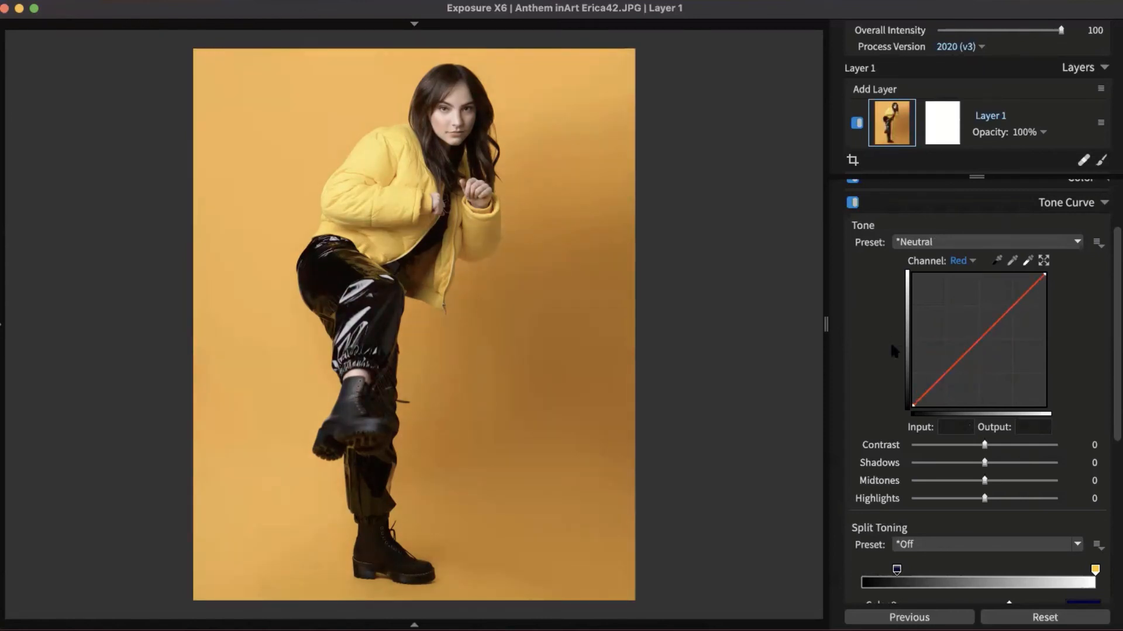
Step: Pull the Red curve's midtones down to input 49.46, output 45.11, and return to the RGB channel
{"action": "left_click_drag", "start_coordinate": [976, 339], "coordinate": [977, 345]}
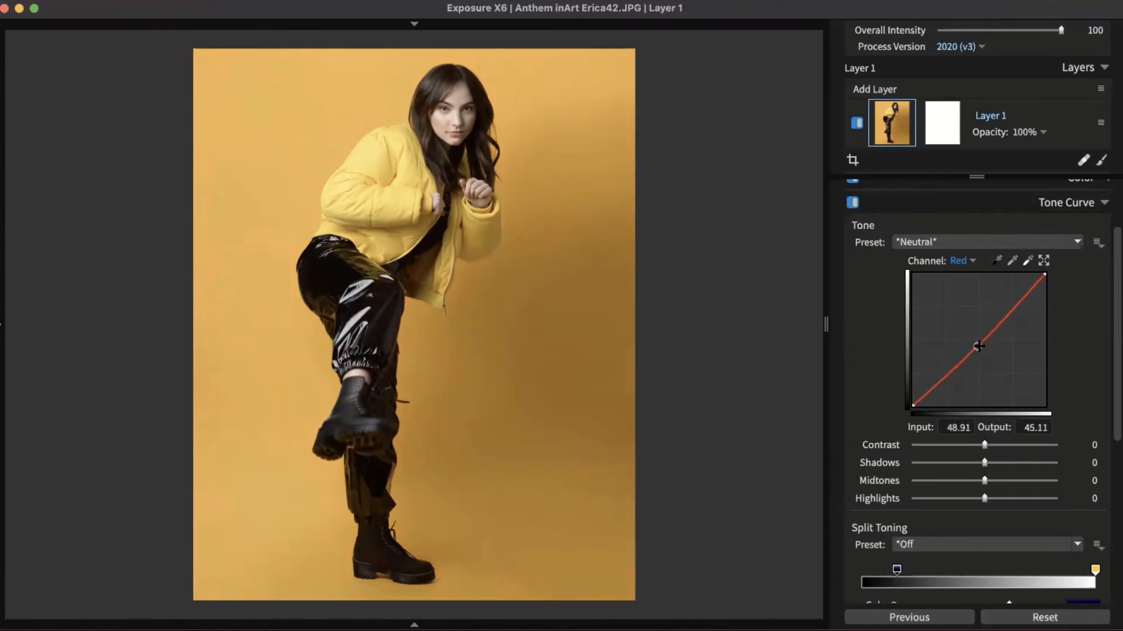
{"action": "left_click", "coordinate": [963, 262]}
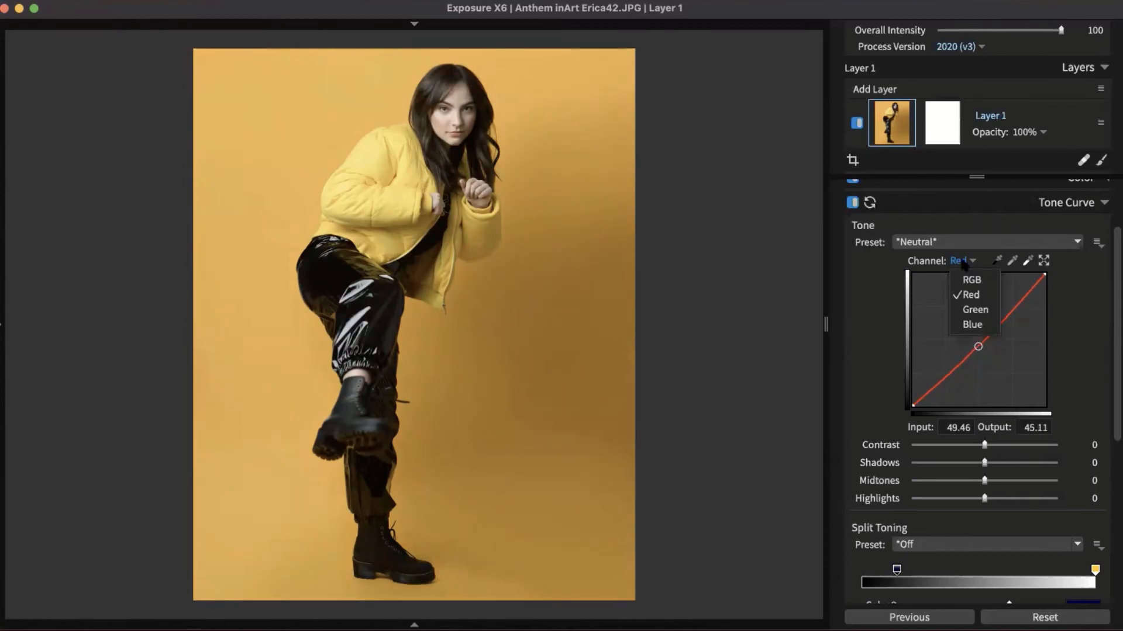
{"action": "left_click", "coordinate": [972, 281]}
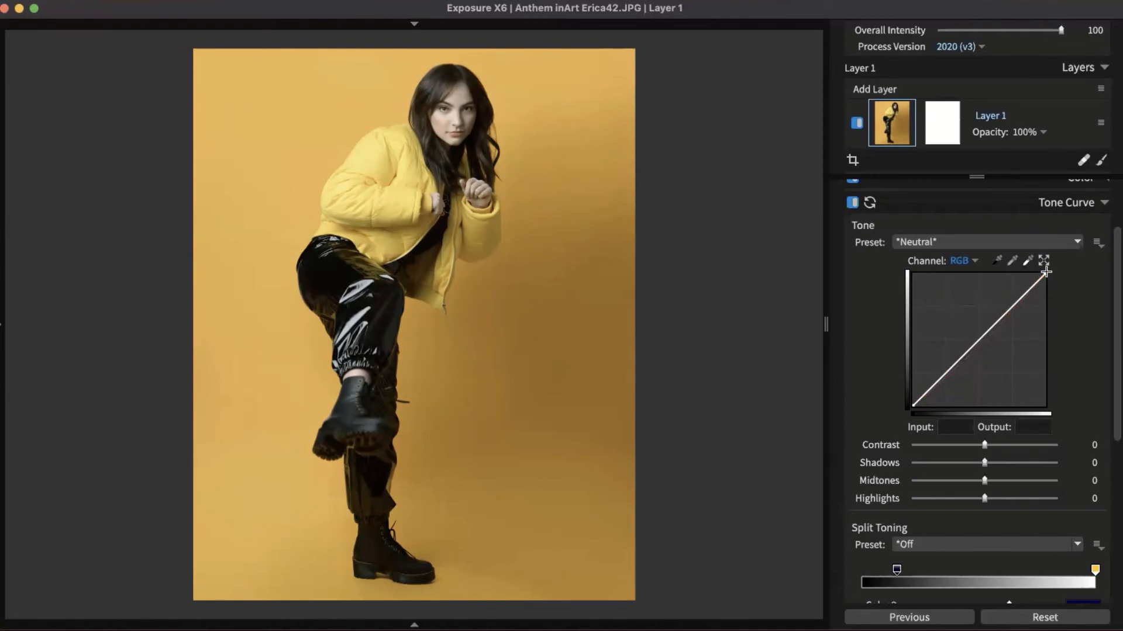
Step: Test the curve Contrast at 58 and reset it, and try highlight and shadow points on the RGB curve before removing both
{"action": "left_click_drag", "start_coordinate": [984, 445], "coordinate": [1025, 447]}
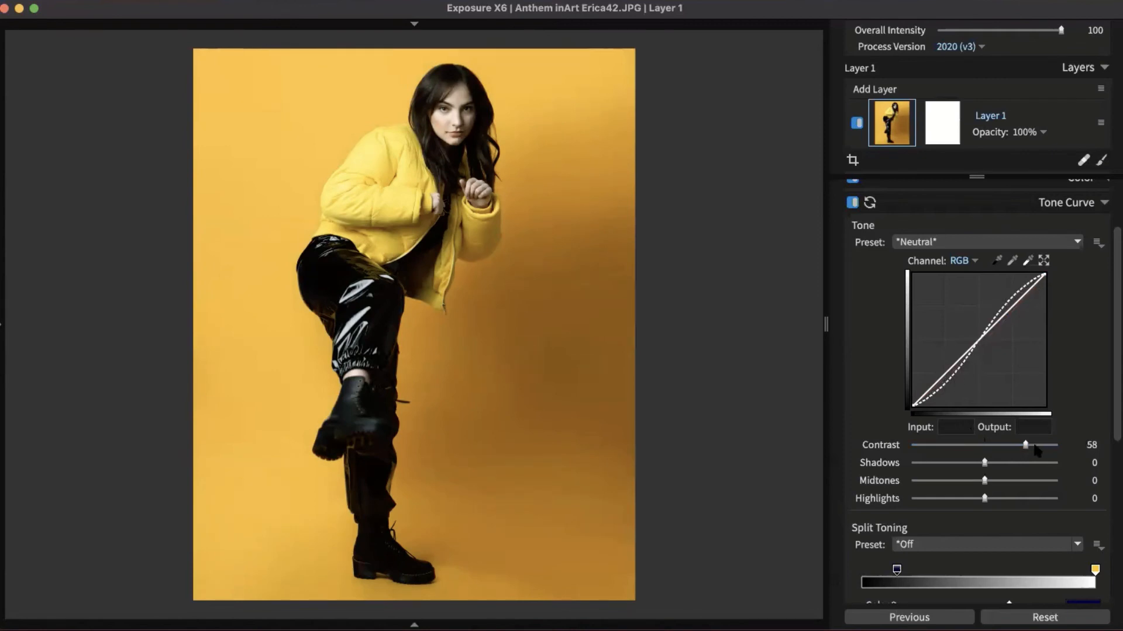
{"action": "double_click", "coordinate": [1025, 445]}
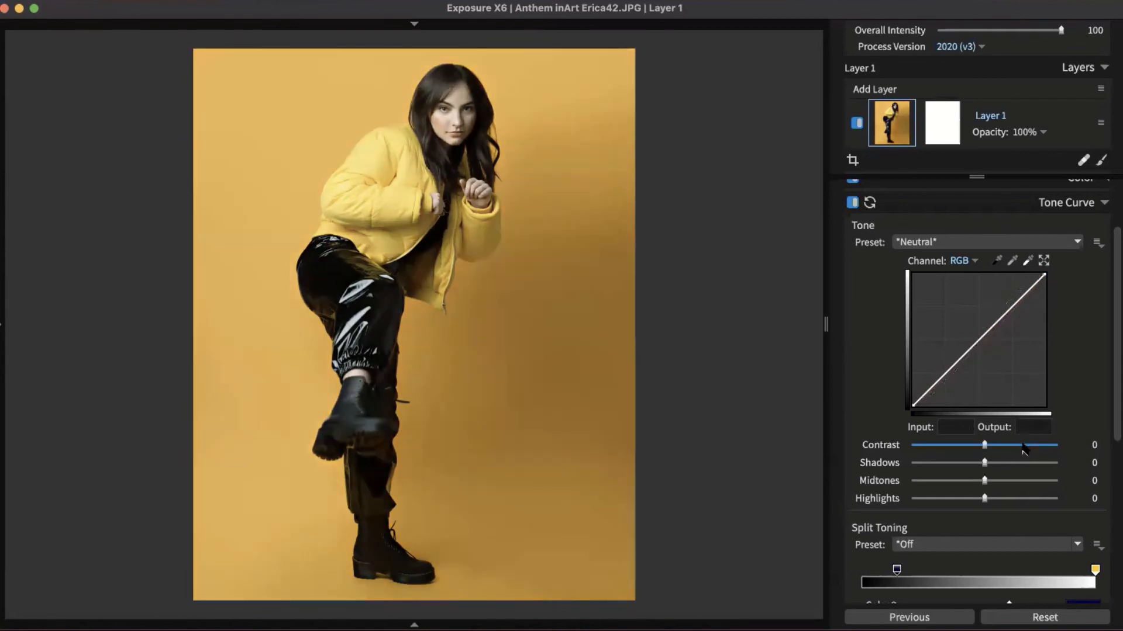
{"action": "left_click_drag", "start_coordinate": [1010, 314], "coordinate": [1014, 315]}
{"action": "left_click_drag", "start_coordinate": [942, 381], "coordinate": [945, 369]}
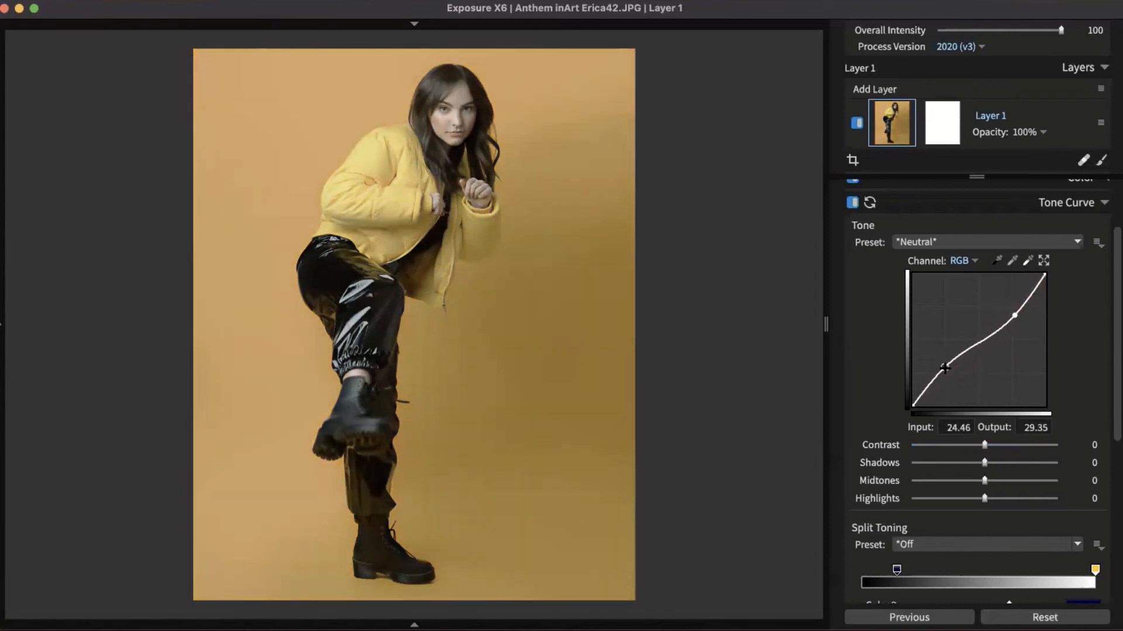
{"action": "left_click_drag", "start_coordinate": [945, 367], "coordinate": [870, 353]}
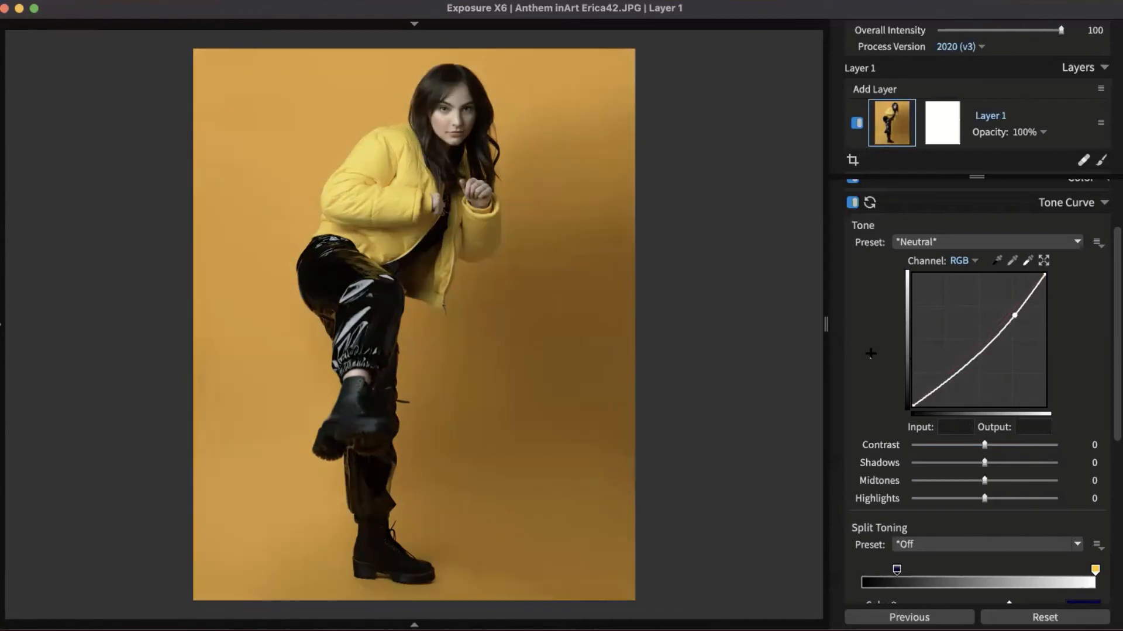
{"action": "left_click_drag", "start_coordinate": [1014, 315], "coordinate": [1085, 317]}
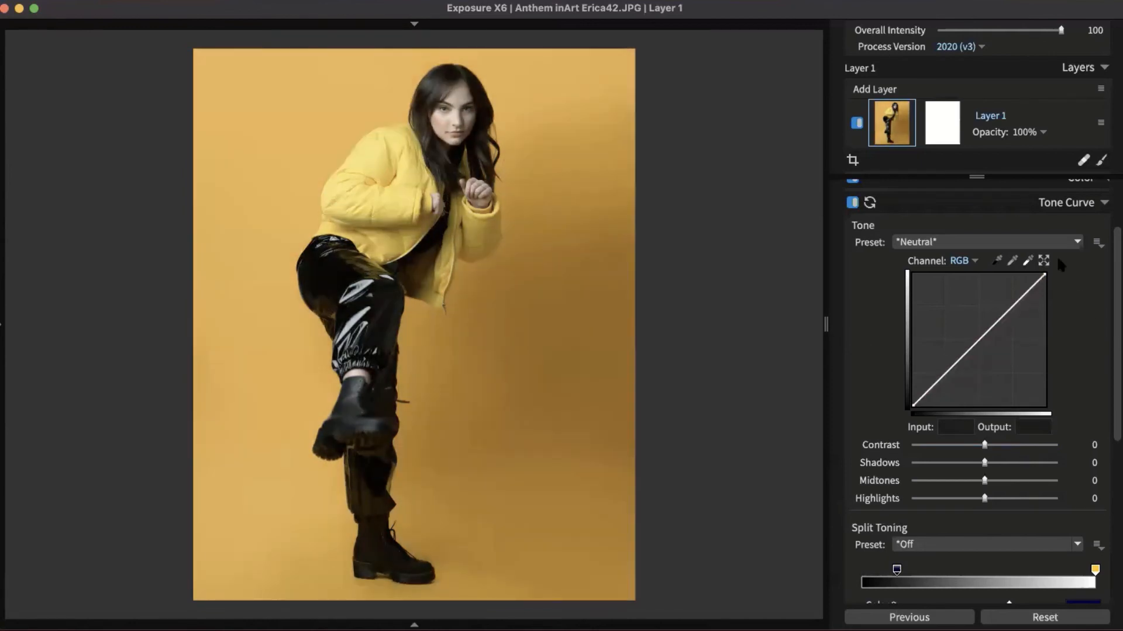
Step: Examine the Split Toning controls below the tone curve and view the model's face and jacket up close
{"action": "scroll", "coordinate": [1077, 300], "scroll_direction": "down", "scroll_amount": 5}
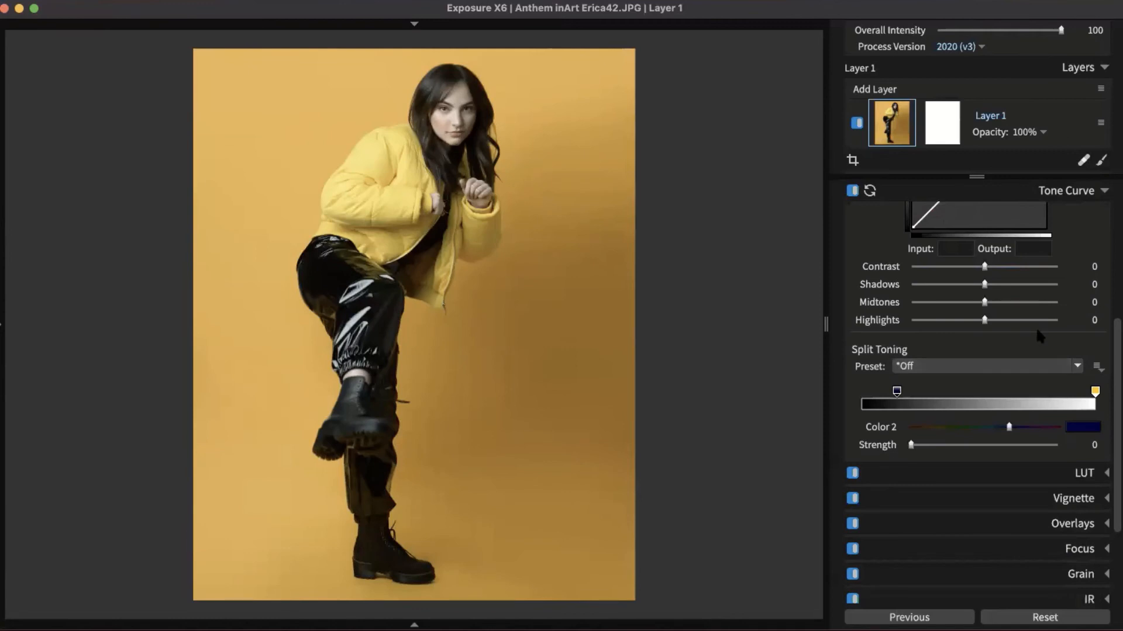
{"action": "scroll", "coordinate": [1034, 316], "scroll_direction": "down", "scroll_amount": 4}
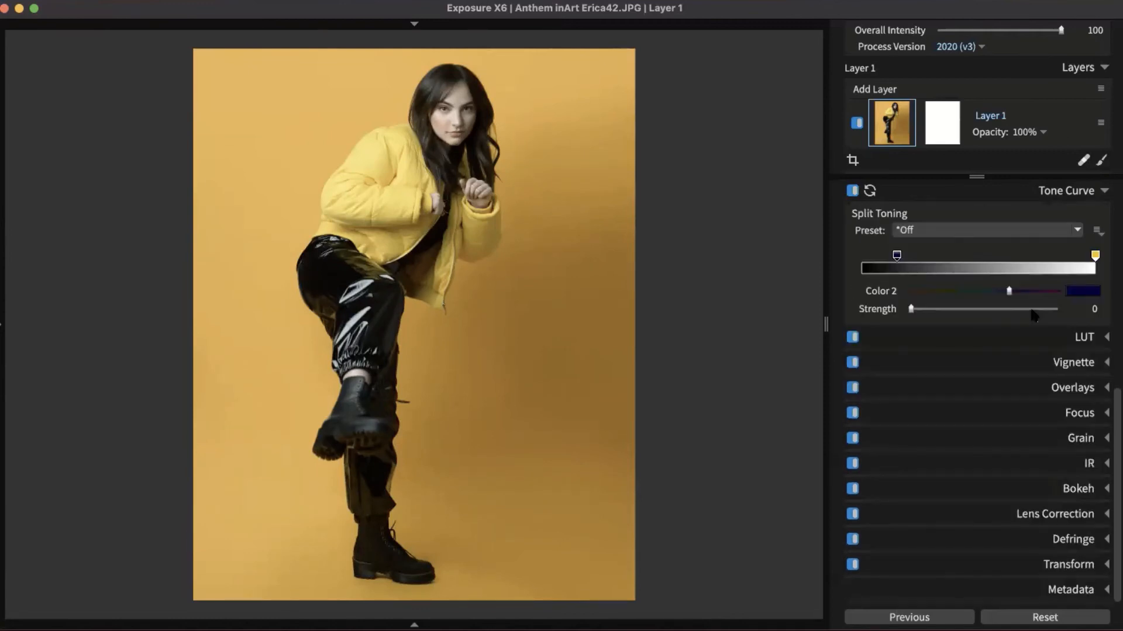
{"action": "scroll", "coordinate": [1034, 316], "scroll_direction": "up", "scroll_amount": 3}
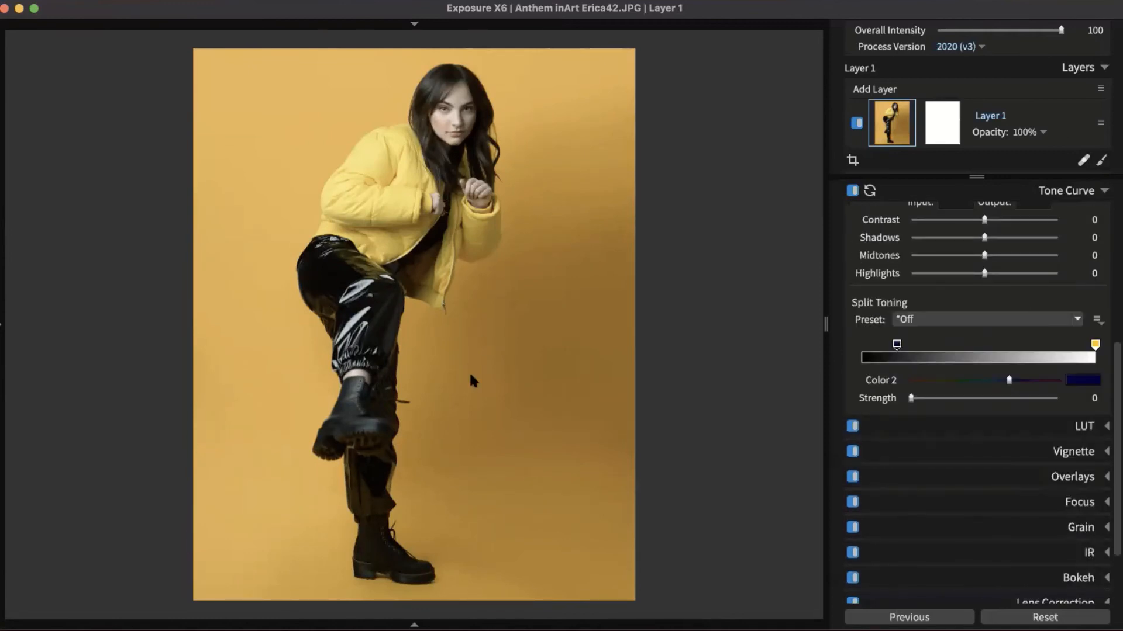
{"action": "scroll", "coordinate": [428, 250], "scroll_direction": "up", "scroll_amount": 2}
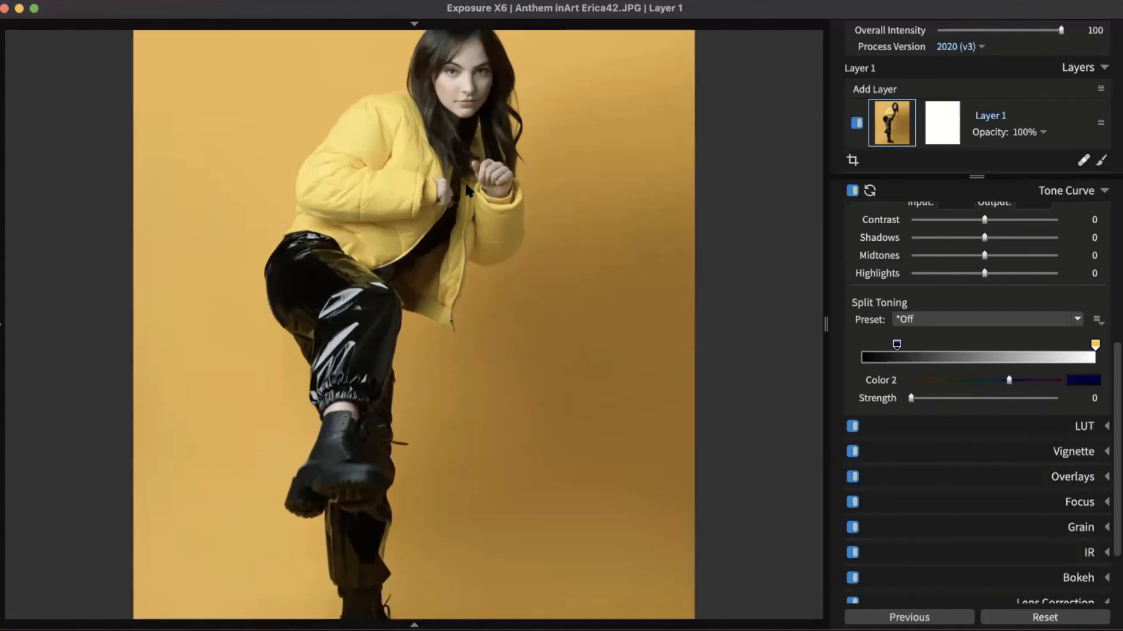
{"action": "scroll", "coordinate": [428, 250], "scroll_direction": "up", "scroll_amount": 1}
{"action": "left_click_drag", "start_coordinate": [450, 138], "coordinate": [549, 273]}
{"action": "scroll", "coordinate": [450, 228], "scroll_direction": "up", "scroll_amount": 2}
{"action": "scroll", "coordinate": [555, 292], "scroll_direction": "down", "scroll_amount": 2}
{"action": "mouse_move", "coordinate": [416, 353]}
{"action": "left_mouse_down"}
{"action": "mouse_move", "coordinate": [410, 325]}
{"action": "mouse_move", "coordinate": [413, 352]}
{"action": "left_mouse_up"}
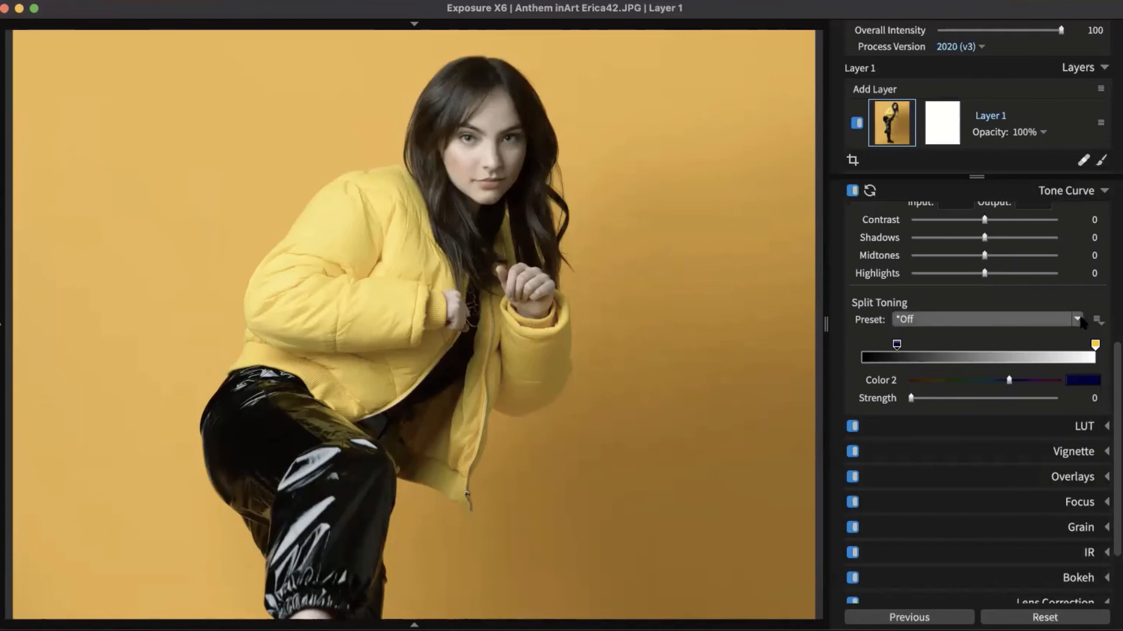
Step: Review the Split Toning presets for black and white without applying any
{"action": "left_click", "coordinate": [1079, 320]}
{"action": "mouse_move", "coordinate": [982, 353]}
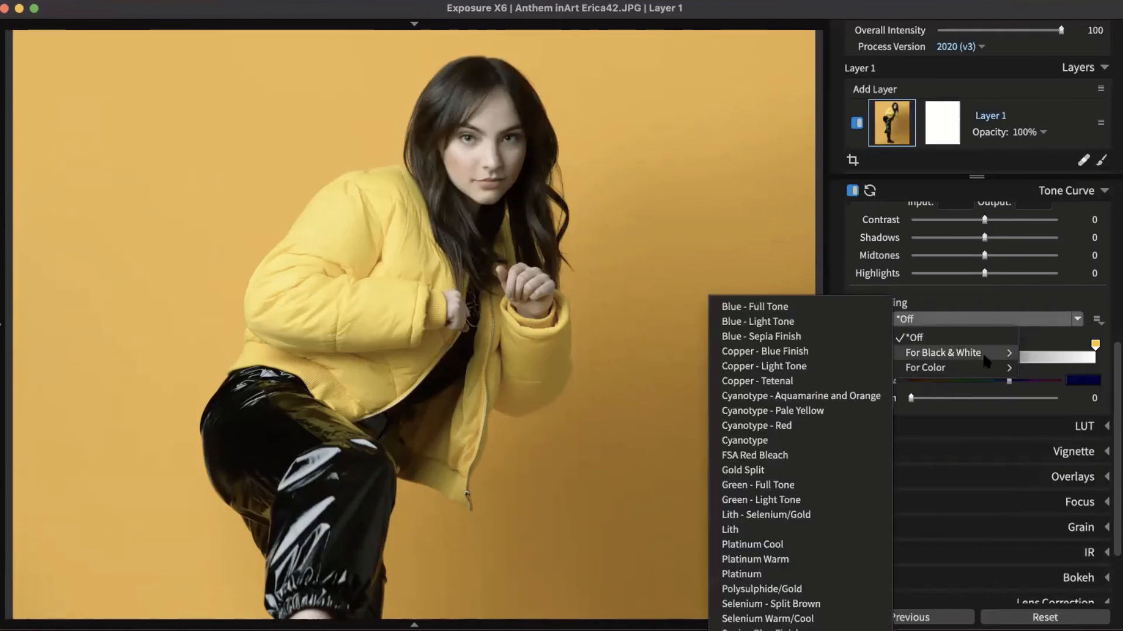
{"action": "left_click", "coordinate": [1097, 297]}
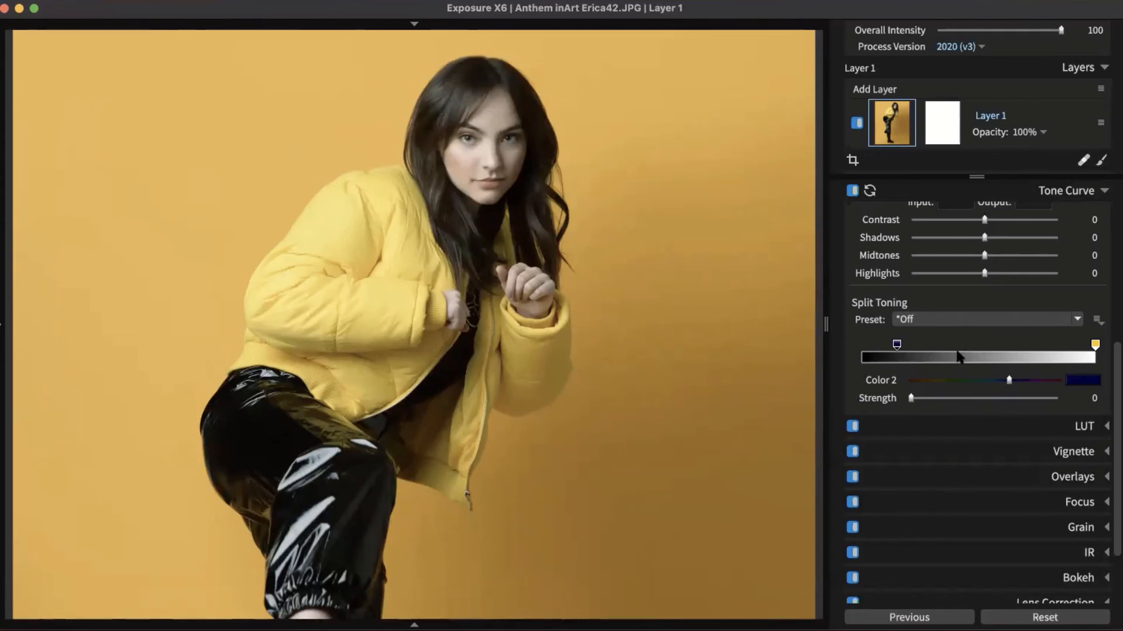
Step: Try sliding the shadow and highlight color stops along the Split Toning gradient, leaving the highlight color selected
{"action": "left_click_drag", "start_coordinate": [896, 344], "coordinate": [893, 344]}
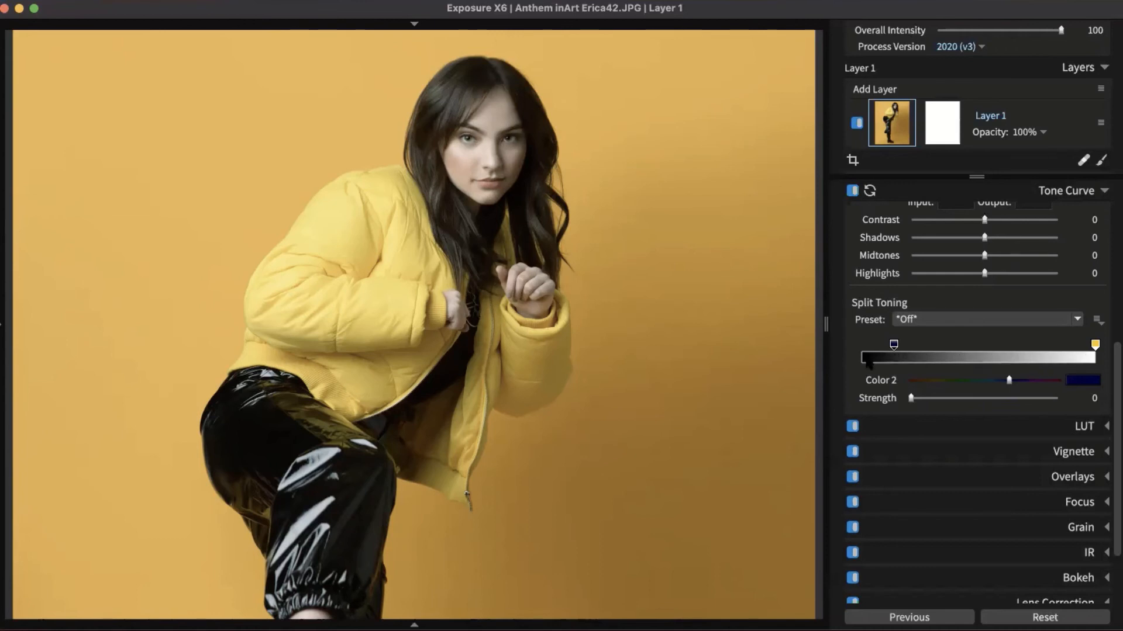
{"action": "left_click_drag", "start_coordinate": [893, 346], "coordinate": [898, 346]}
{"action": "mouse_move", "coordinate": [1095, 345]}
{"action": "left_mouse_down"}
{"action": "mouse_move", "coordinate": [1043, 346]}
{"action": "mouse_move", "coordinate": [1118, 353]}
{"action": "left_mouse_up"}
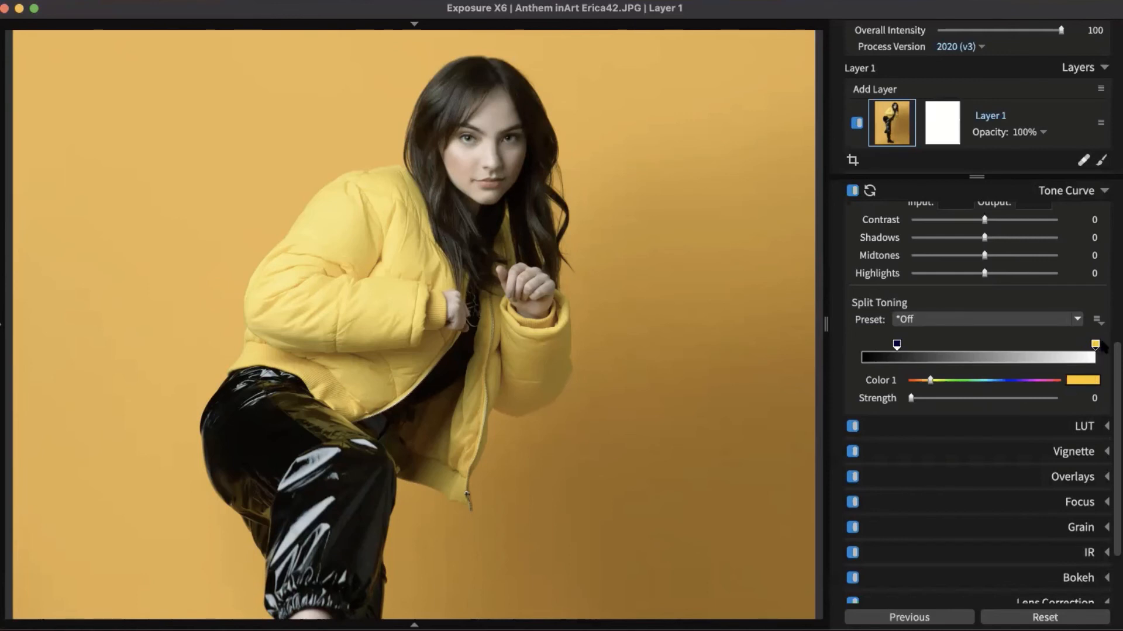
Step: Tint the highlights red with Split Toning Color 1 at strength 53
{"action": "left_click_drag", "start_coordinate": [930, 380], "coordinate": [894, 384]}
{"action": "left_click_drag", "start_coordinate": [913, 404], "coordinate": [1006, 411]}
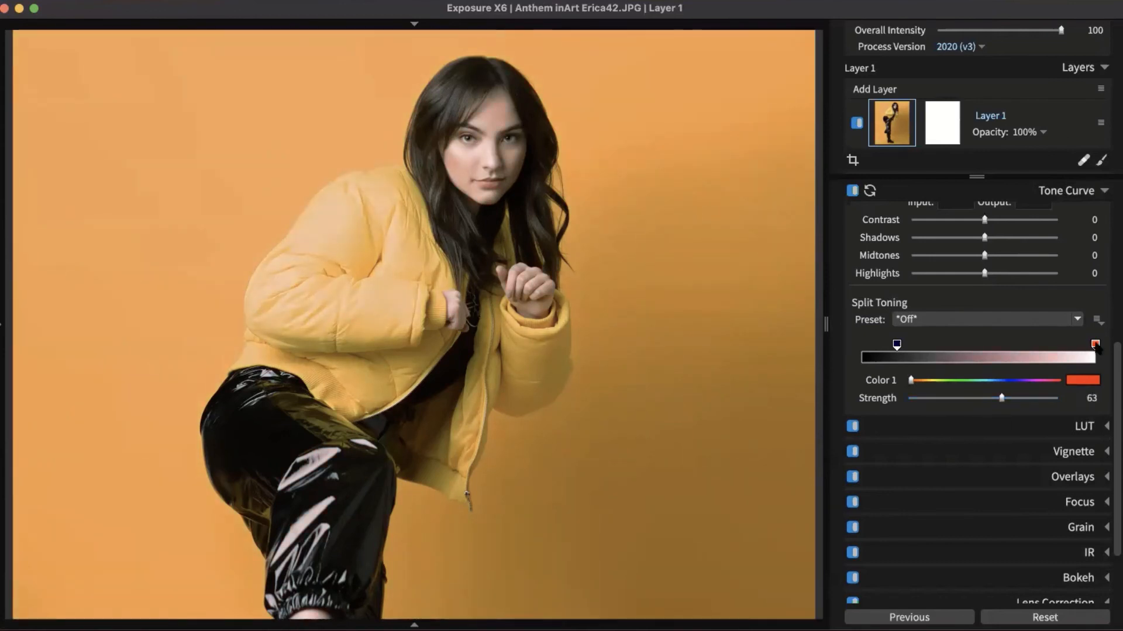
{"action": "left_click_drag", "start_coordinate": [1001, 398], "coordinate": [986, 399]}
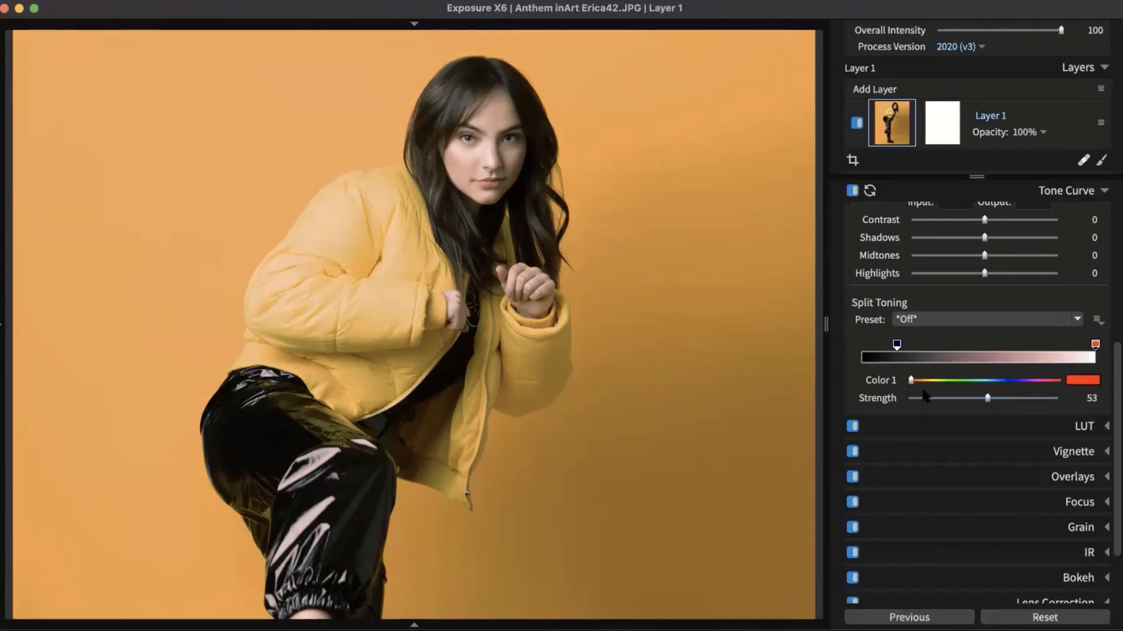
Step: Change the highlight toning color to pink at strength 25 and view the whole portrait
{"action": "left_click_drag", "start_coordinate": [911, 381], "coordinate": [1044, 386]}
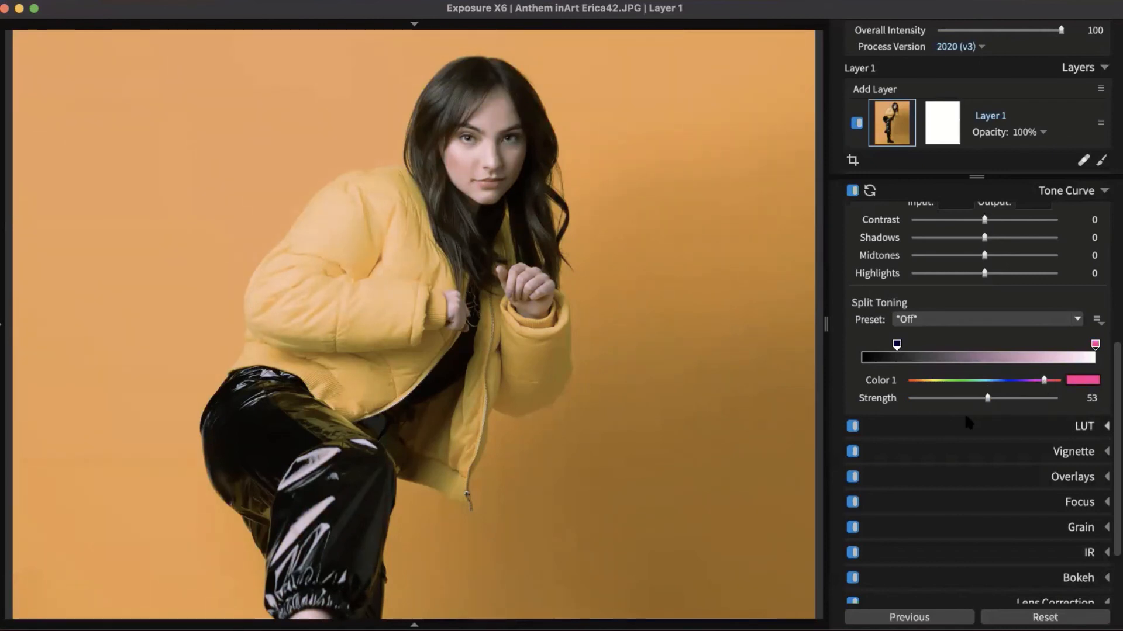
{"action": "left_click", "coordinate": [948, 399]}
{"action": "left_click_drag", "start_coordinate": [924, 396], "coordinate": [947, 399]}
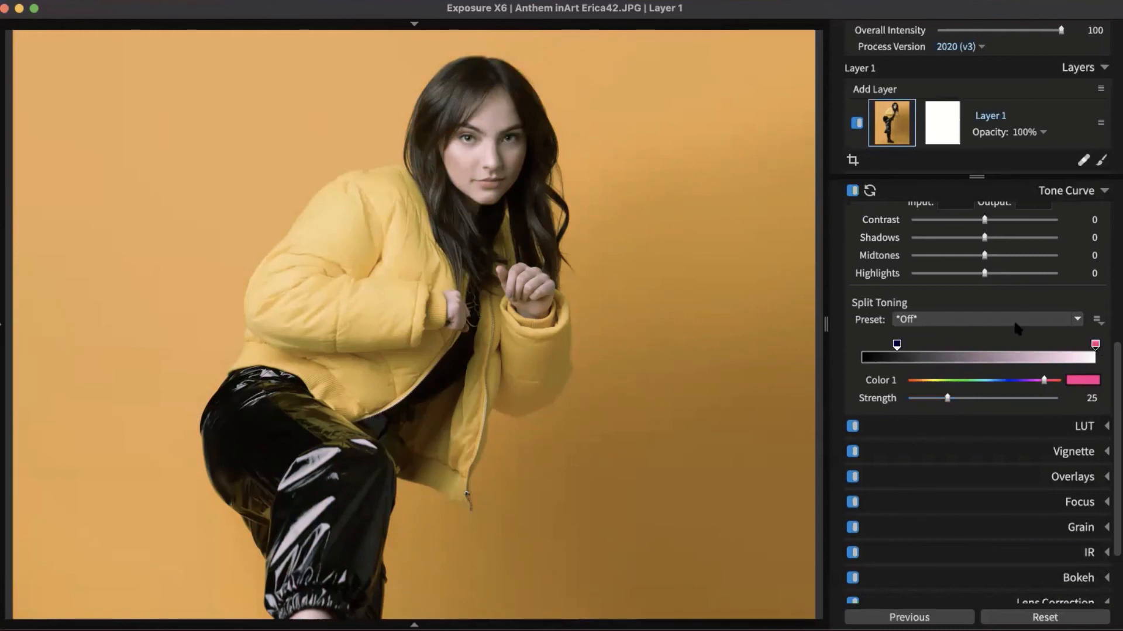
{"action": "left_click", "coordinate": [541, 391]}
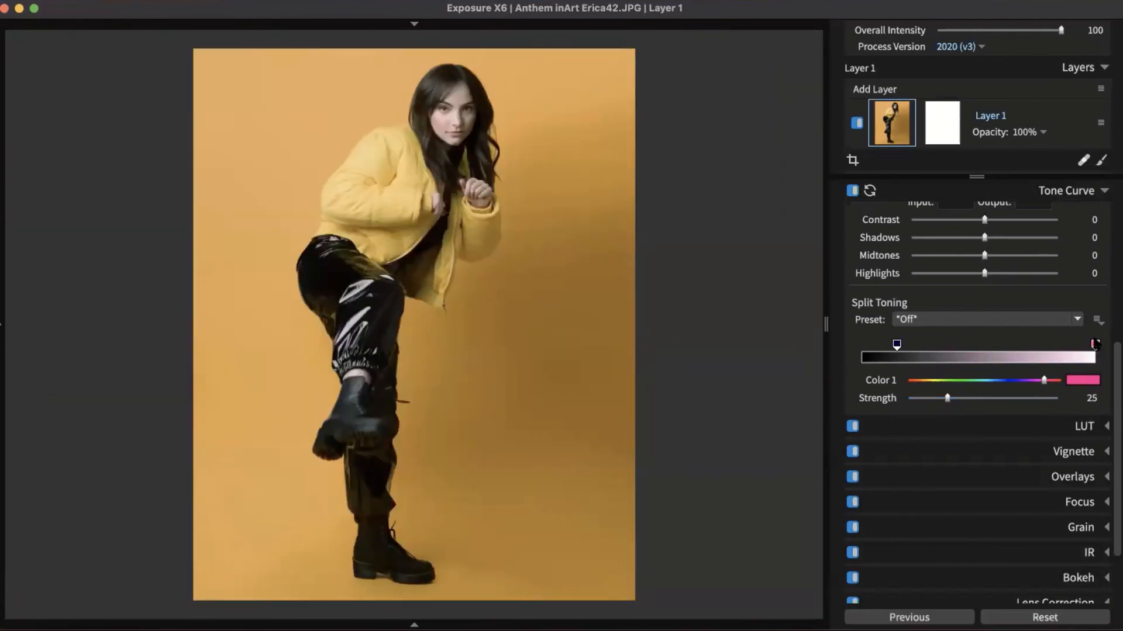
Step: Shift the highlight color stop slightly toward the midtones, test strength 89, and set Color 1 to purple at strength 9
{"action": "mouse_move", "coordinate": [1095, 345]}
{"action": "left_mouse_down"}
{"action": "mouse_move", "coordinate": [977, 349]}
{"action": "mouse_move", "coordinate": [1095, 345]}
{"action": "left_mouse_up"}
{"action": "mouse_move", "coordinate": [1096, 345]}
{"action": "left_mouse_down"}
{"action": "mouse_move", "coordinate": [964, 348]}
{"action": "mouse_move", "coordinate": [1054, 361]}
{"action": "mouse_move", "coordinate": [1043, 345]}
{"action": "mouse_move", "coordinate": [957, 345]}
{"action": "mouse_move", "coordinate": [1033, 345]}
{"action": "mouse_move", "coordinate": [1091, 366]}
{"action": "left_mouse_up"}
{"action": "left_click", "coordinate": [1040, 398]}
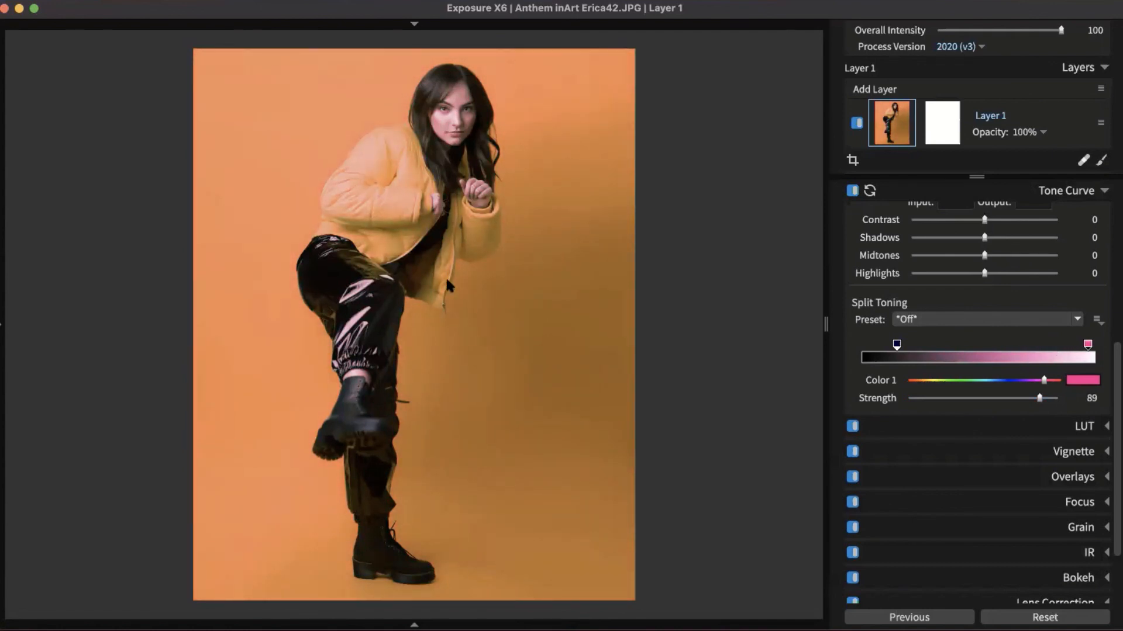
{"action": "left_click_drag", "start_coordinate": [1044, 384], "coordinate": [922, 399]}
{"action": "left_click_drag", "start_coordinate": [1026, 383], "coordinate": [1023, 383]}
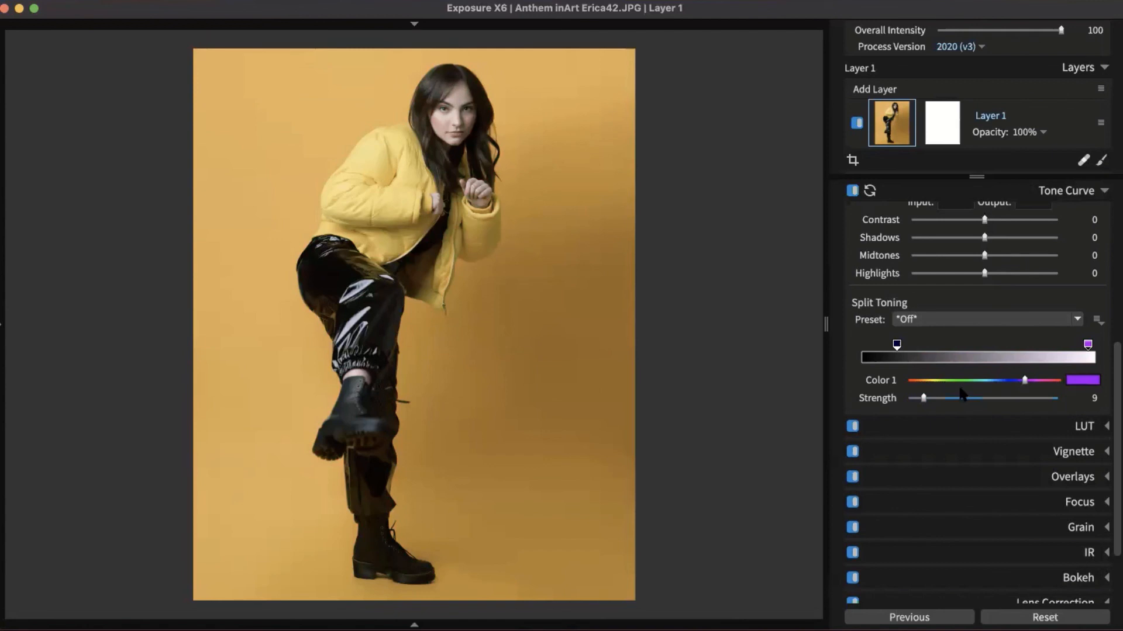
Step: Tone the shadows with Color 2, trying teal at strength 84 and blue at 100, and settle on dark blue at strength 29
{"action": "left_click", "coordinate": [897, 345]}
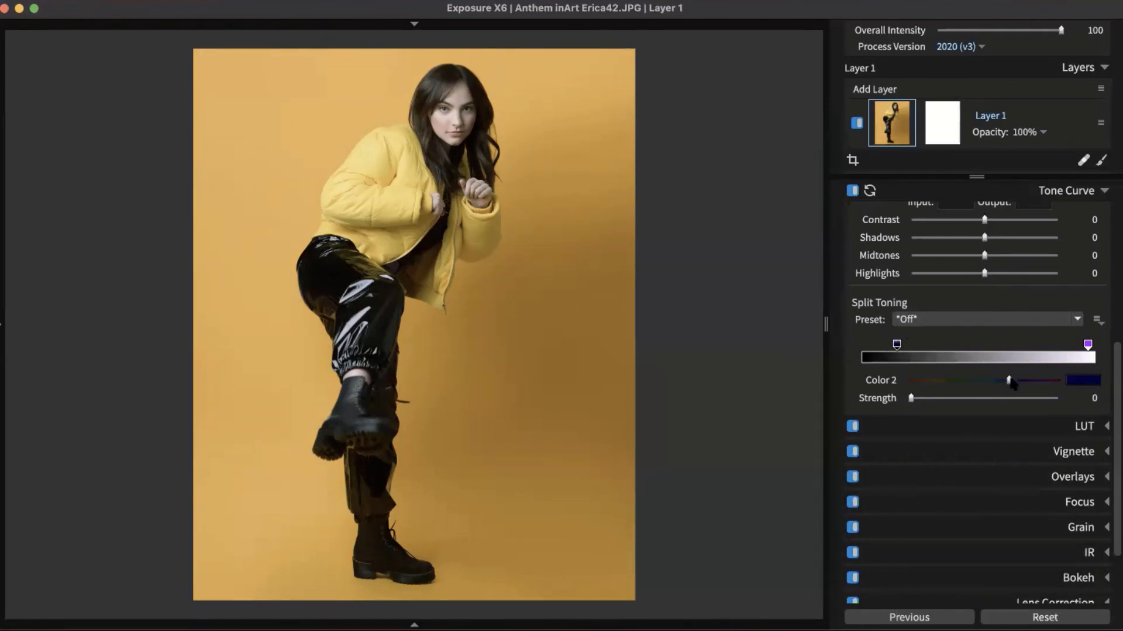
{"action": "left_click_drag", "start_coordinate": [1010, 381], "coordinate": [977, 385]}
{"action": "left_click_drag", "start_coordinate": [910, 398], "coordinate": [1031, 401]}
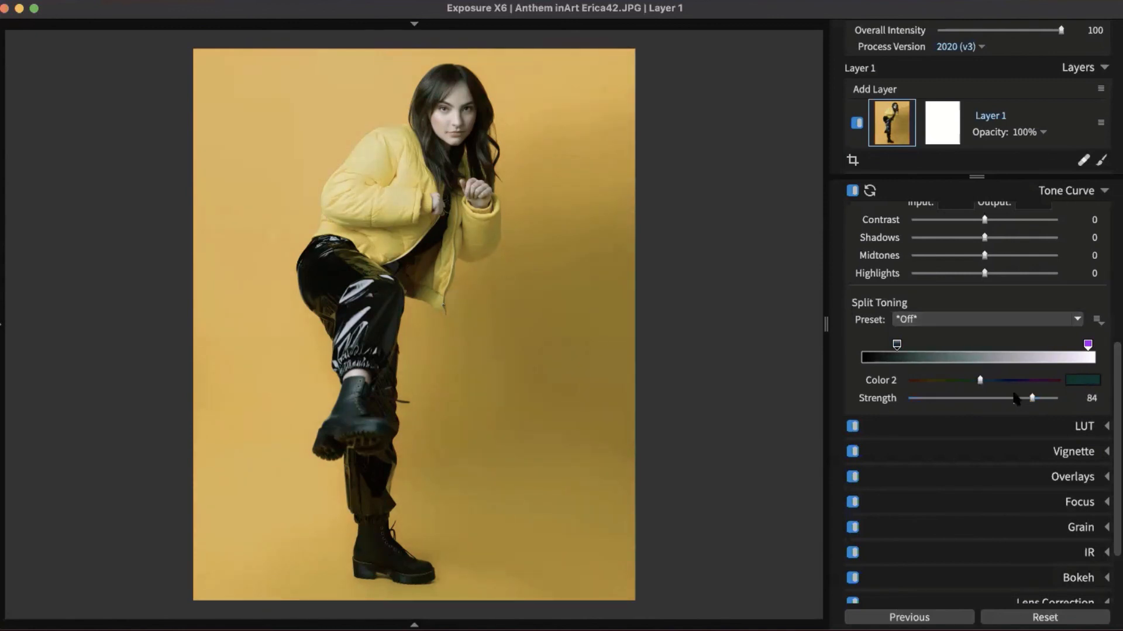
{"action": "left_click_drag", "start_coordinate": [980, 383], "coordinate": [1056, 399]}
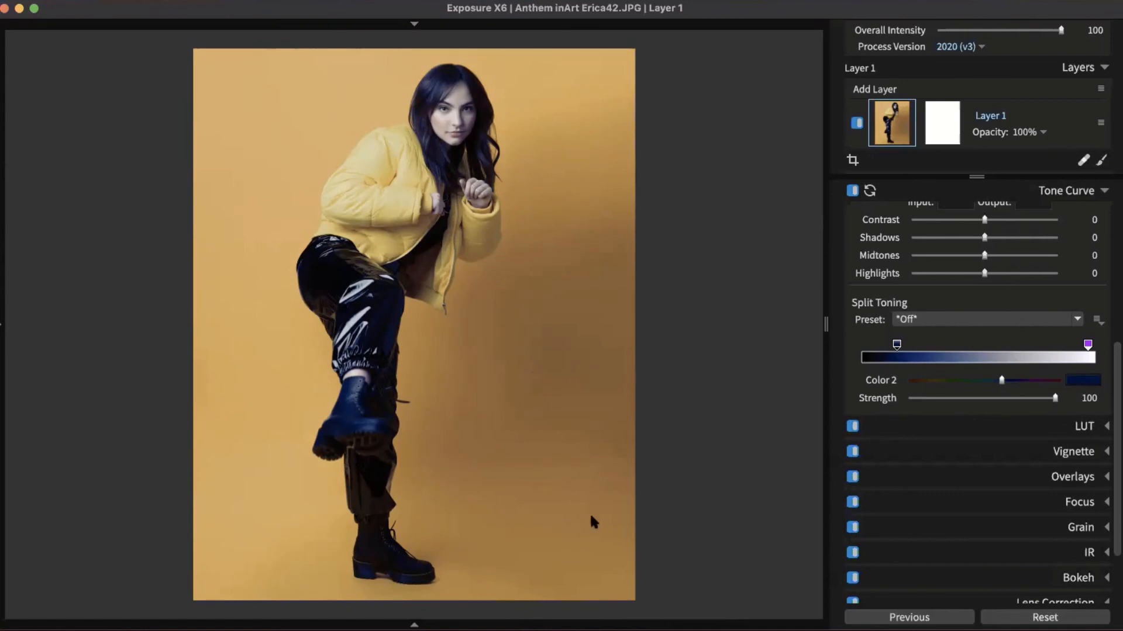
{"action": "left_click_drag", "start_coordinate": [1055, 398], "coordinate": [951, 400]}
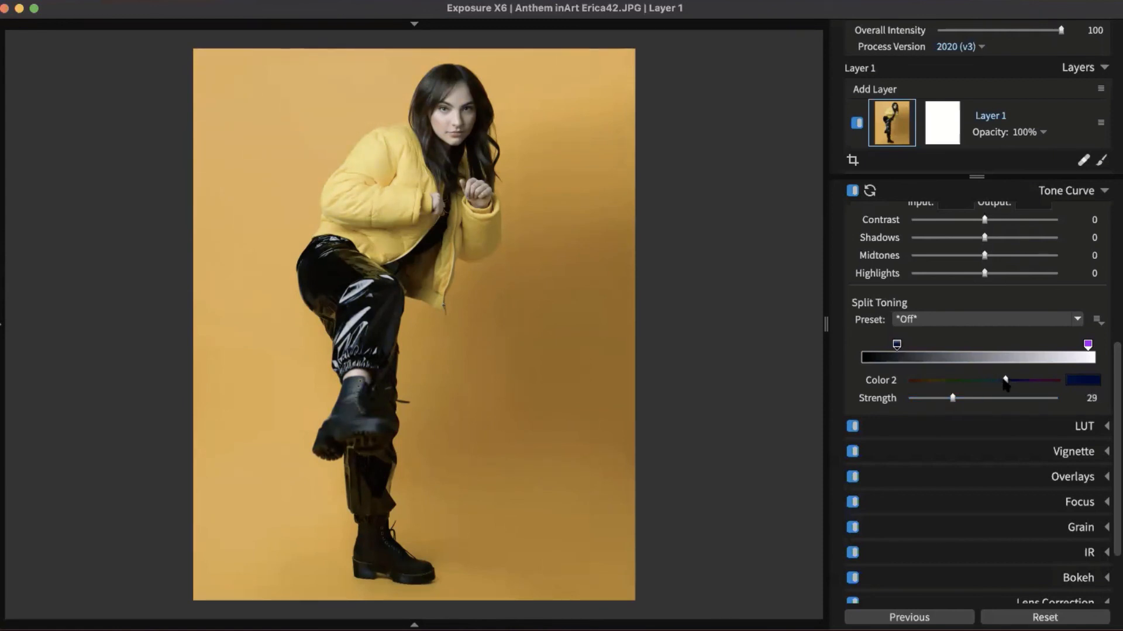
Step: Shift the highlight toning color toward magenta-violet at strength 16 and collapse the Tone Curve settings
{"action": "left_click", "coordinate": [1087, 345]}
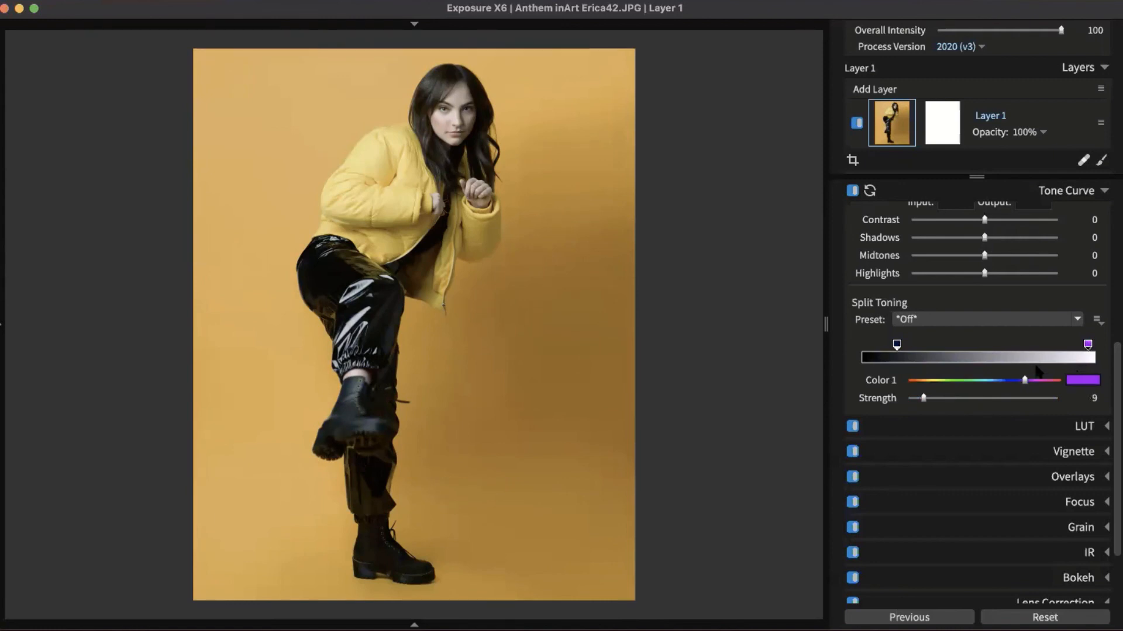
{"action": "left_click_drag", "start_coordinate": [1024, 382], "coordinate": [1029, 381]}
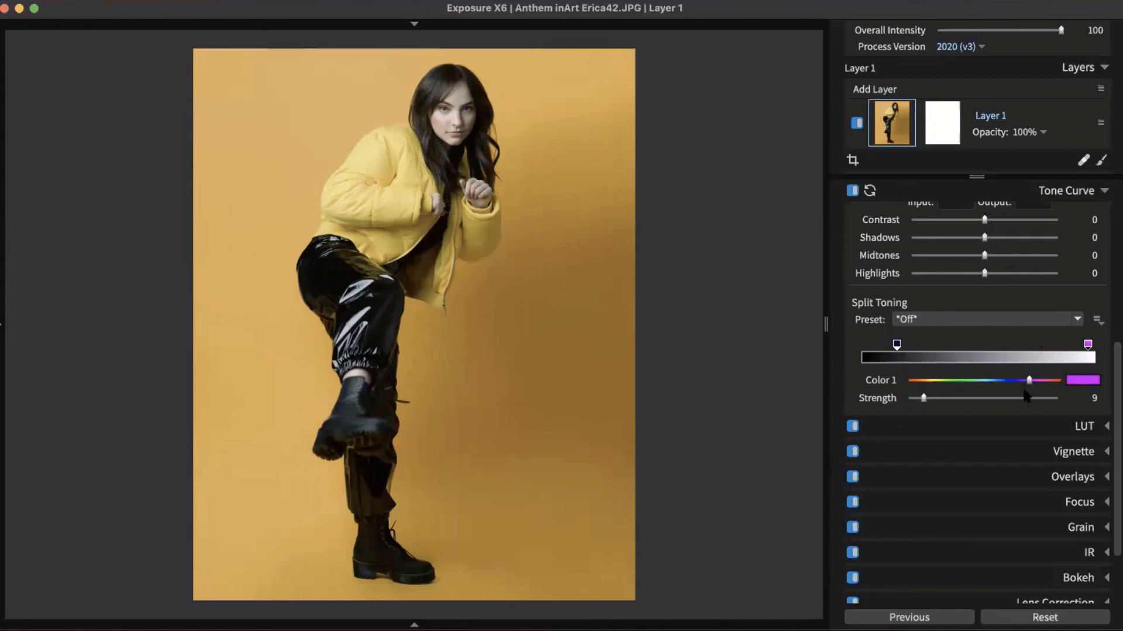
{"action": "left_click_drag", "start_coordinate": [923, 398], "coordinate": [934, 397]}
{"action": "left_click", "coordinate": [1091, 193]}
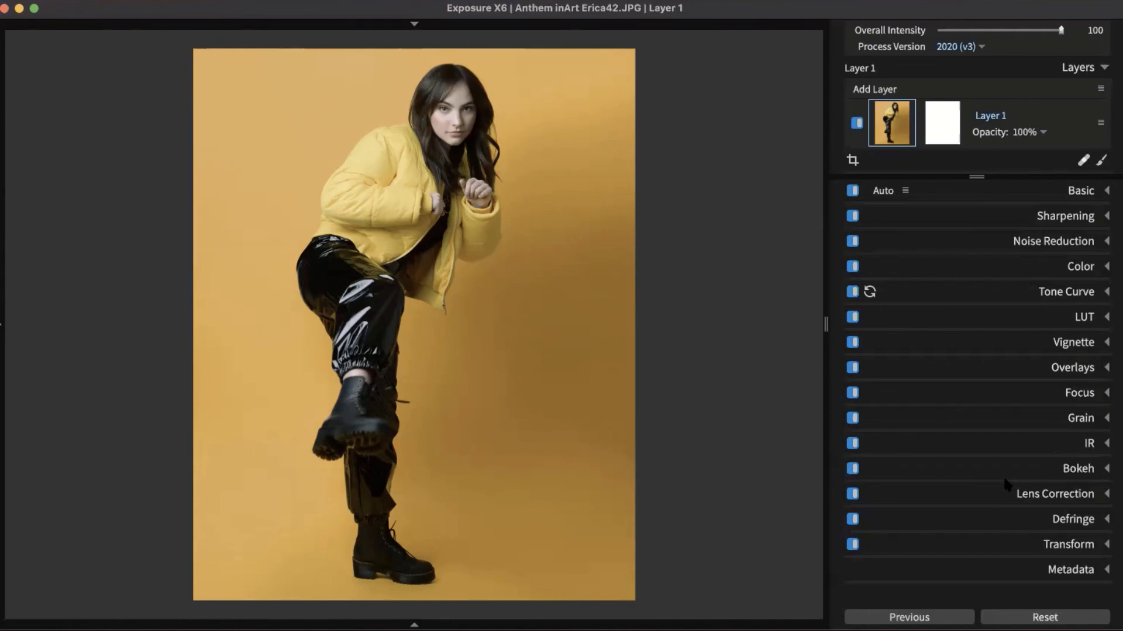
Step: Review the Color Filter and the HSL hue and saturation controls in the Color settings, and collapse them
{"action": "left_click", "coordinate": [1090, 264]}
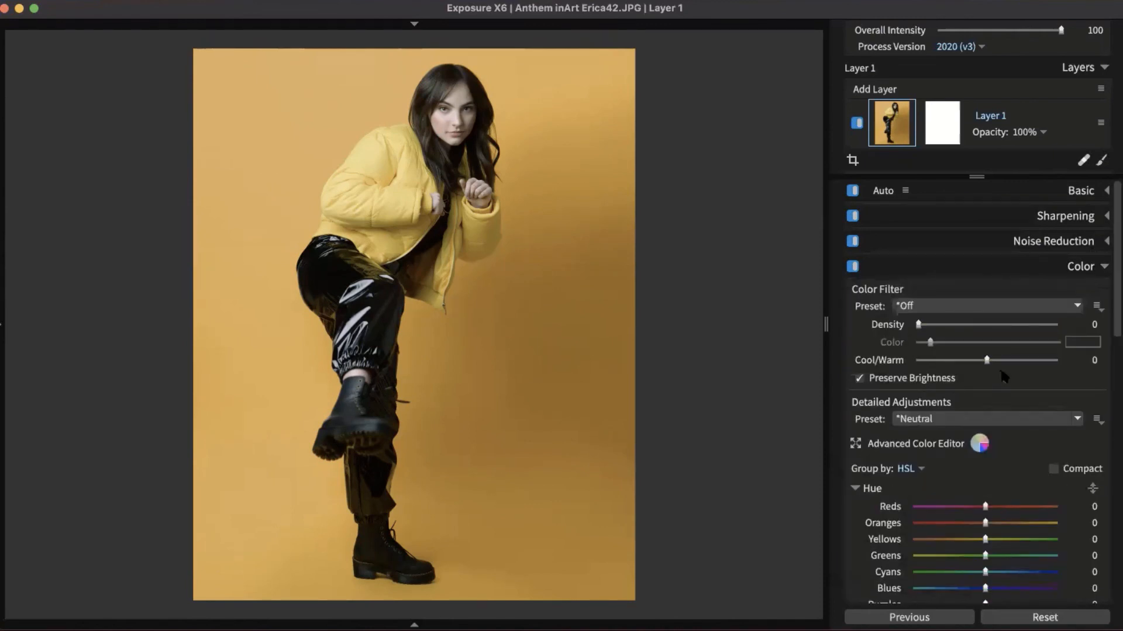
{"action": "scroll", "coordinate": [1024, 378], "scroll_direction": "down", "scroll_amount": 2}
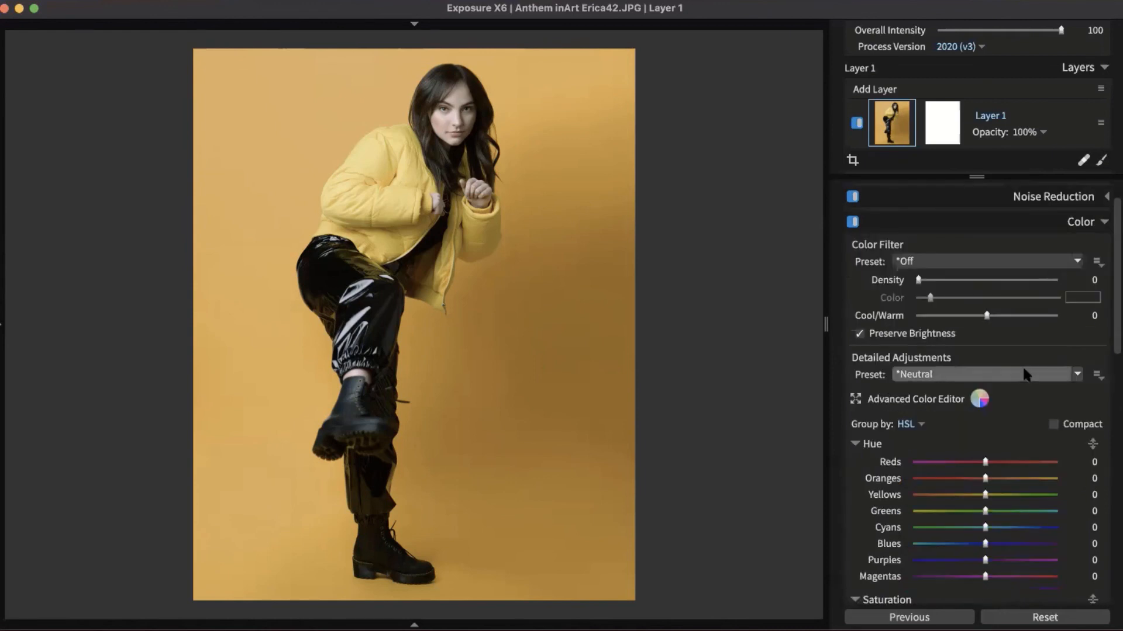
{"action": "scroll", "coordinate": [1024, 374], "scroll_direction": "down", "scroll_amount": 10}
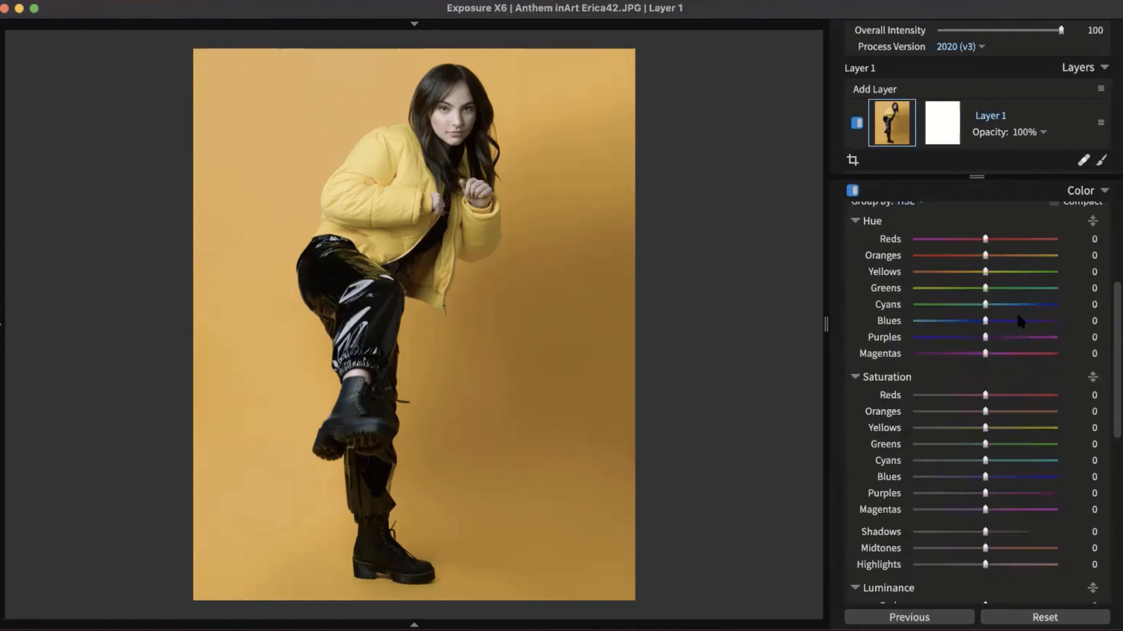
{"action": "scroll", "coordinate": [1011, 339], "scroll_direction": "up", "scroll_amount": 6}
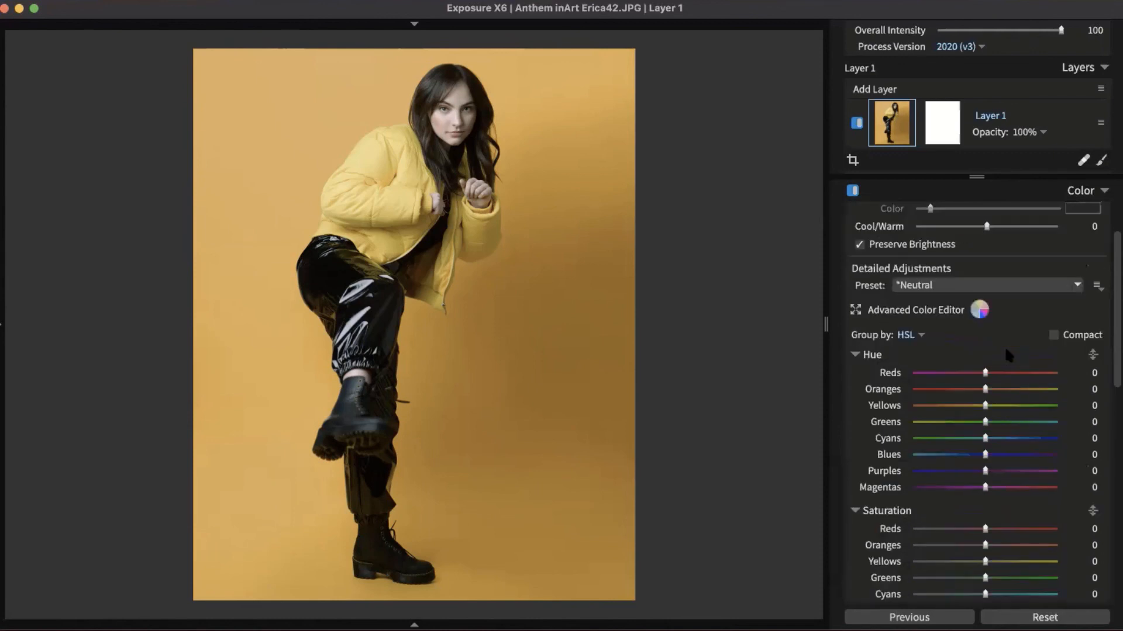
{"action": "scroll", "coordinate": [1017, 469], "scroll_direction": "down", "scroll_amount": 10}
{"action": "scroll", "coordinate": [1005, 491], "scroll_direction": "up", "scroll_amount": 6}
{"action": "scroll", "coordinate": [1003, 491], "scroll_direction": "up", "scroll_amount": 2}
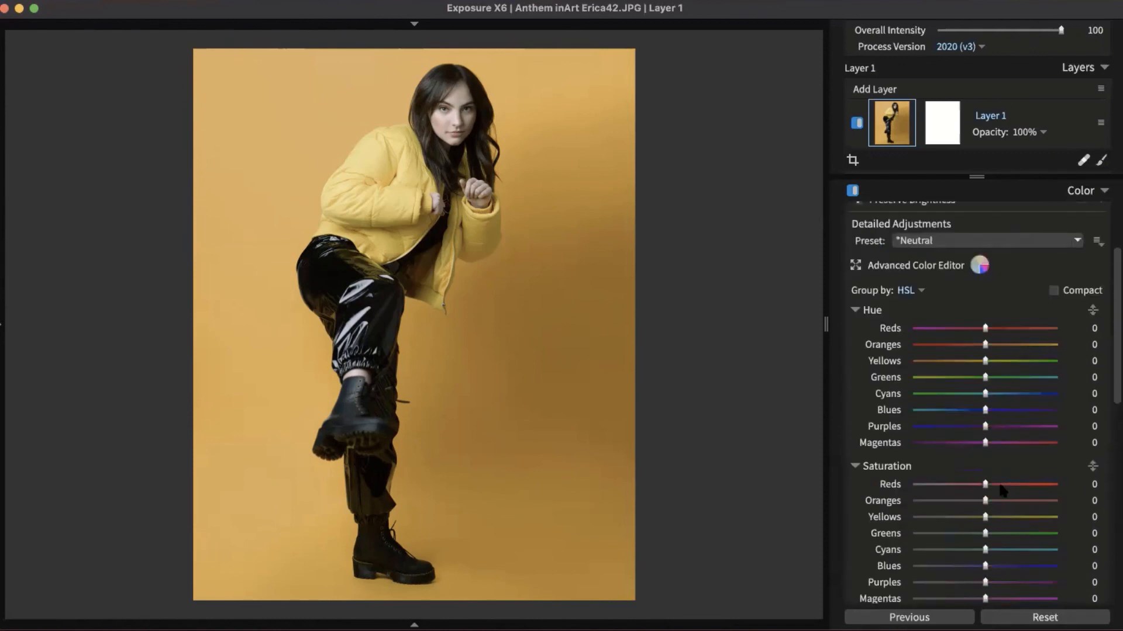
{"action": "scroll", "coordinate": [1001, 490], "scroll_direction": "down", "scroll_amount": 3}
{"action": "double_click", "coordinate": [964, 484]}
{"action": "left_click", "coordinate": [1080, 191]}
Step: Revisit the Tone Curve settings down to Split Toning and collapse them
{"action": "left_click", "coordinate": [1076, 292]}
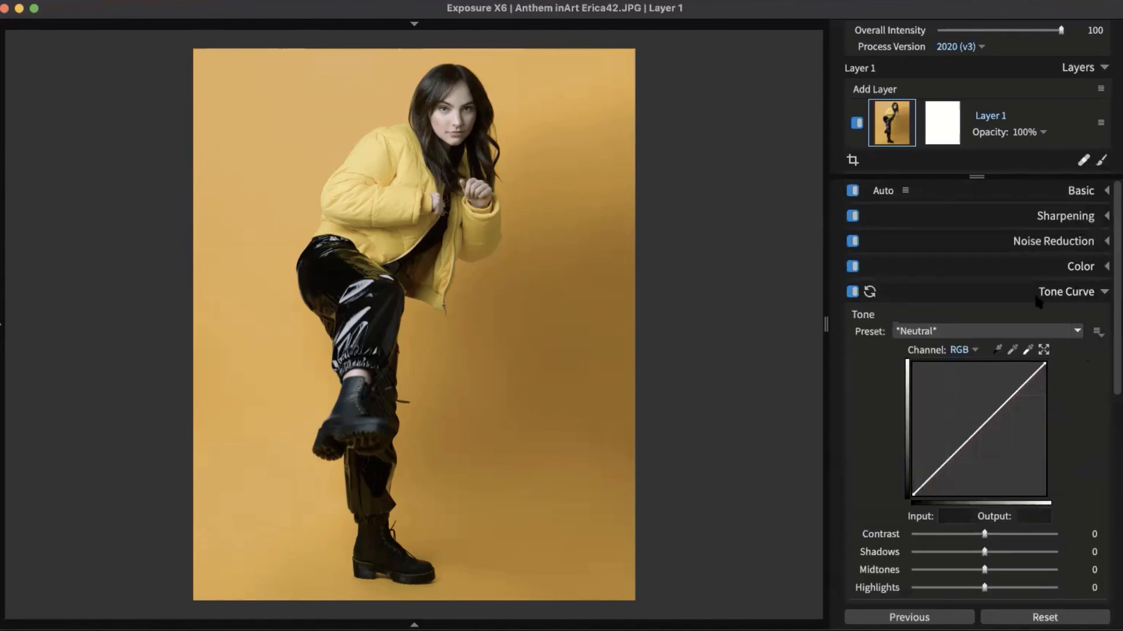
{"action": "scroll", "coordinate": [1060, 387], "scroll_direction": "down", "scroll_amount": 3}
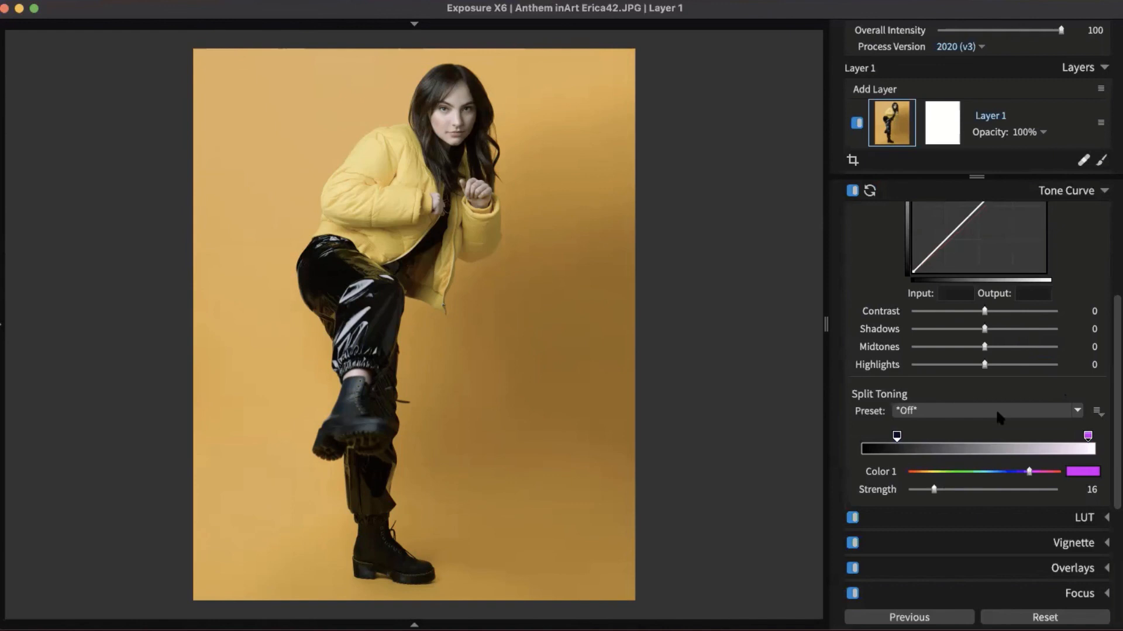
{"action": "left_click", "coordinate": [1081, 187]}
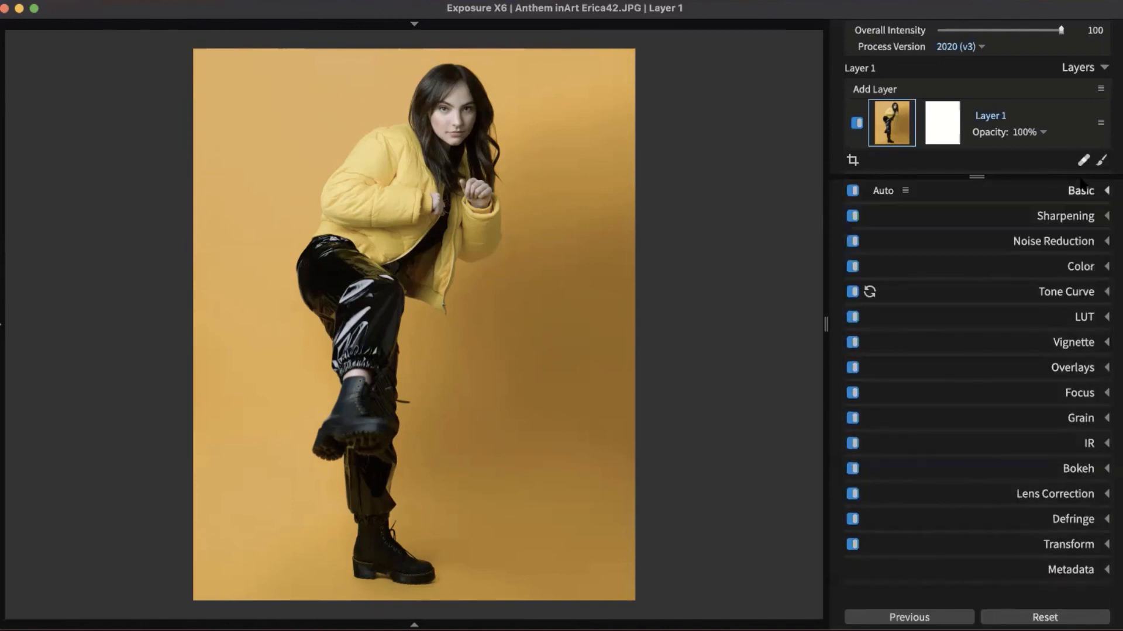